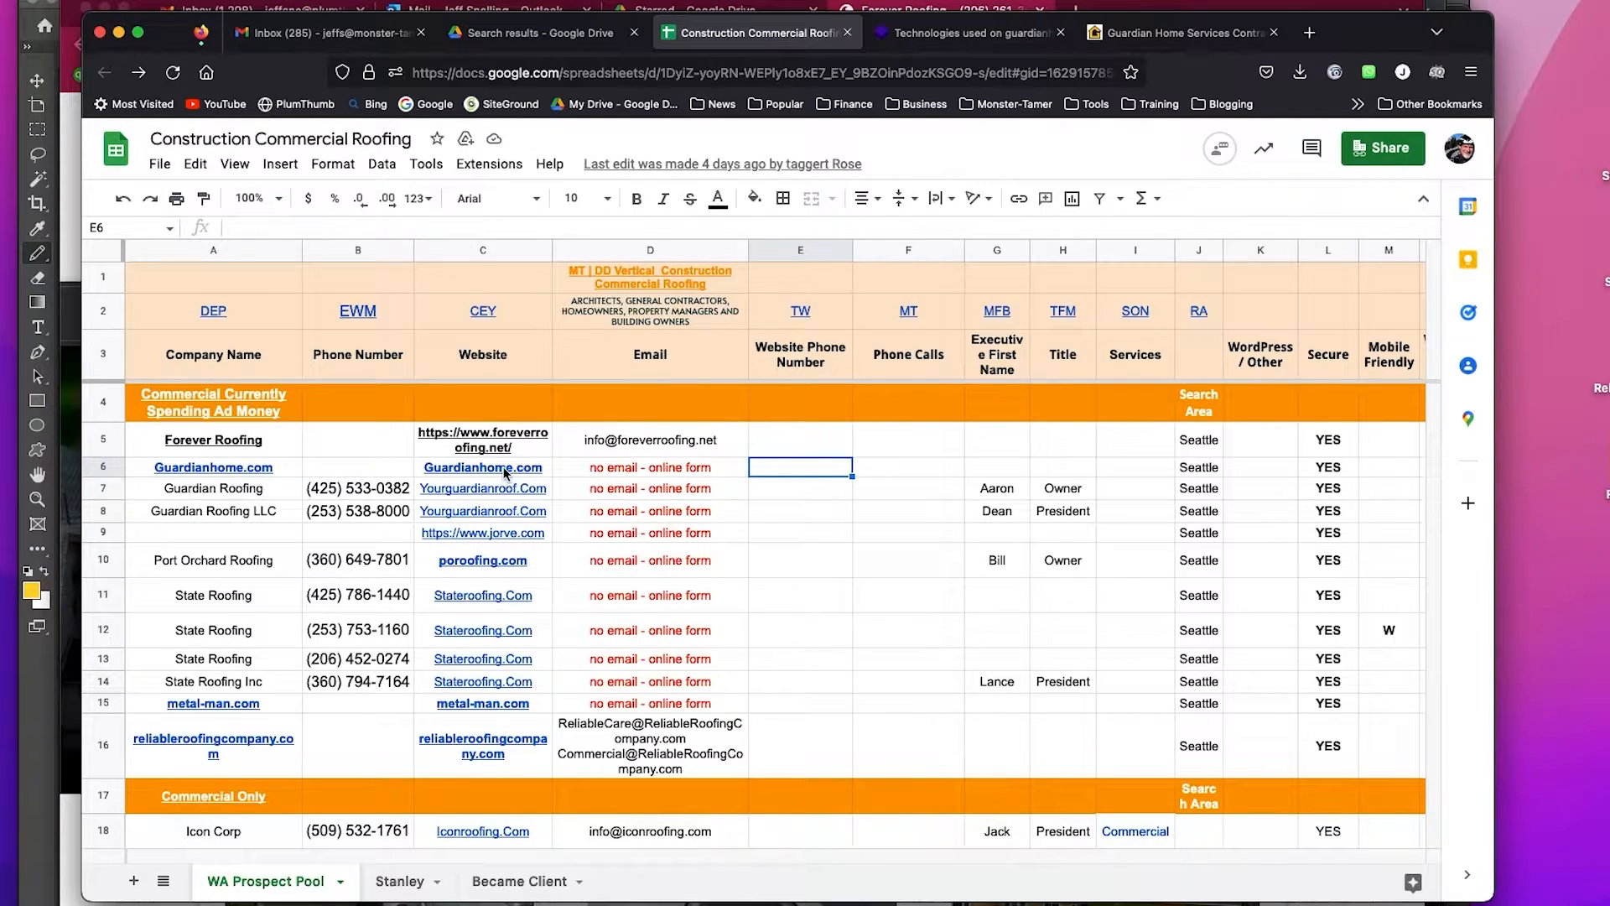
- Copy the Guardianhome.com website link from row 6 and look up the site's technology stack on Wappalyzer
{"action": "mouse_move", "coordinate": [507, 476]}
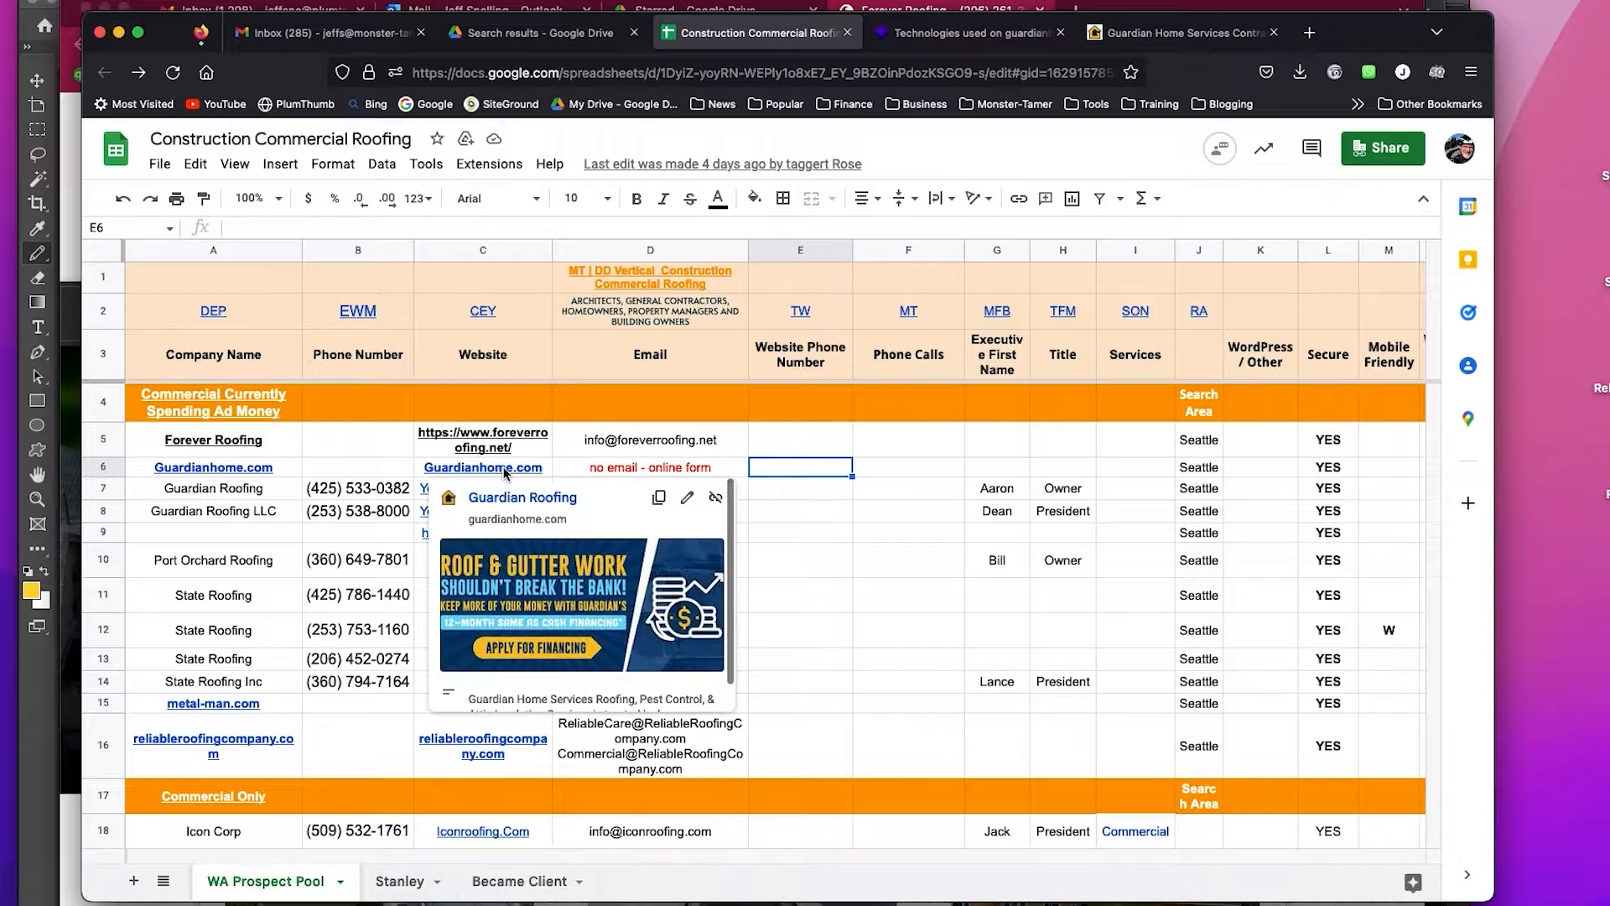
{"action": "left_click", "coordinate": [662, 497]}
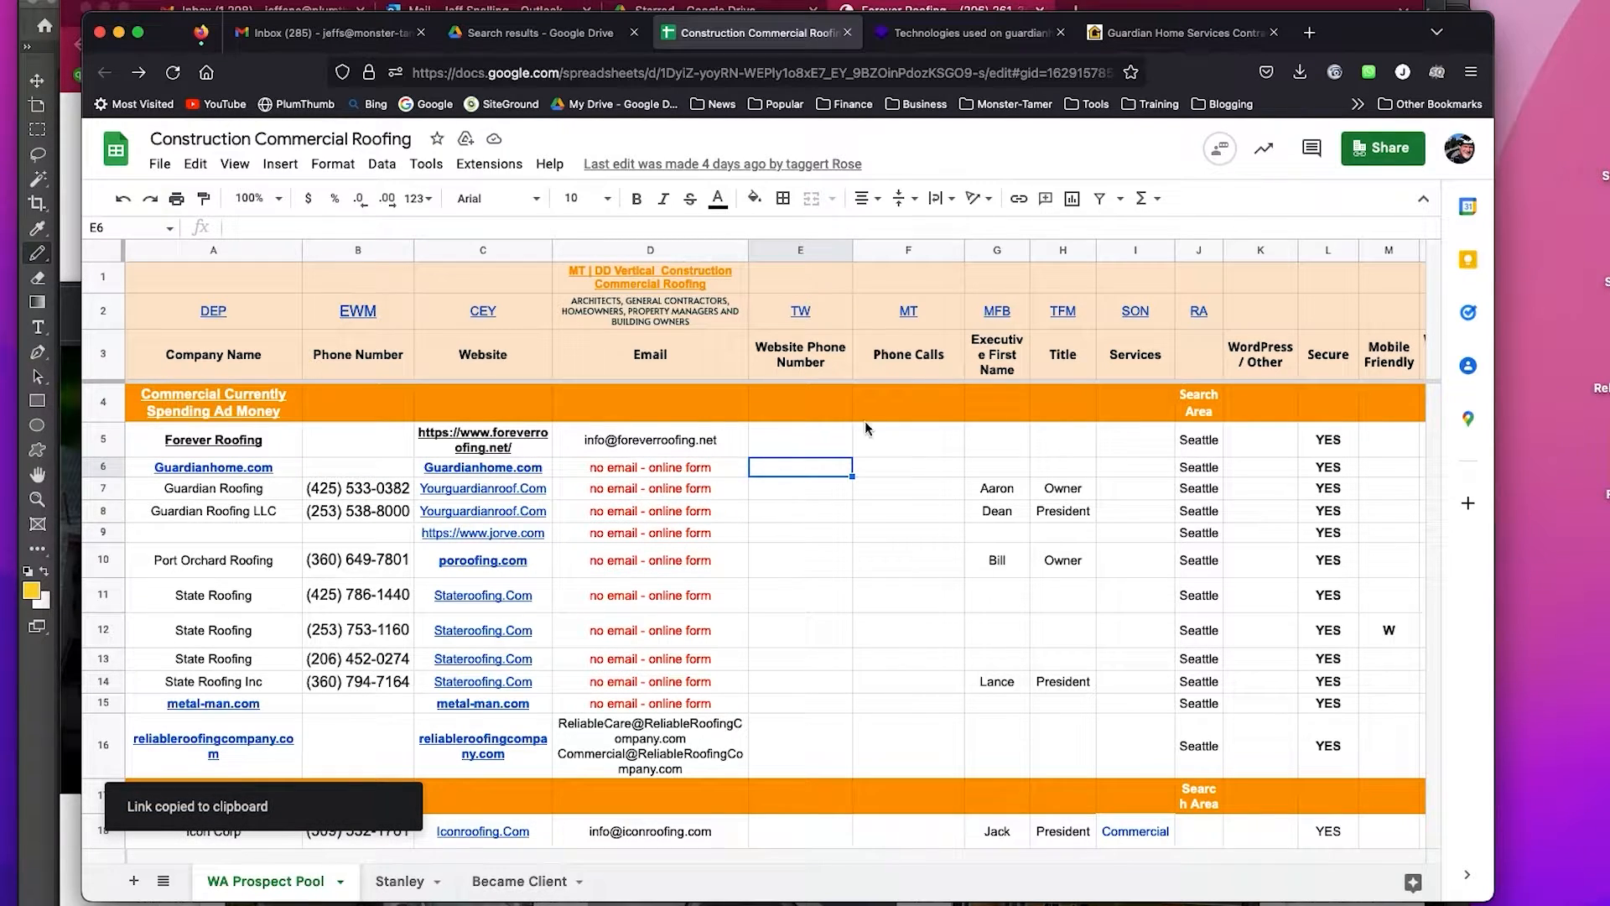
{"action": "left_click", "coordinate": [964, 36]}
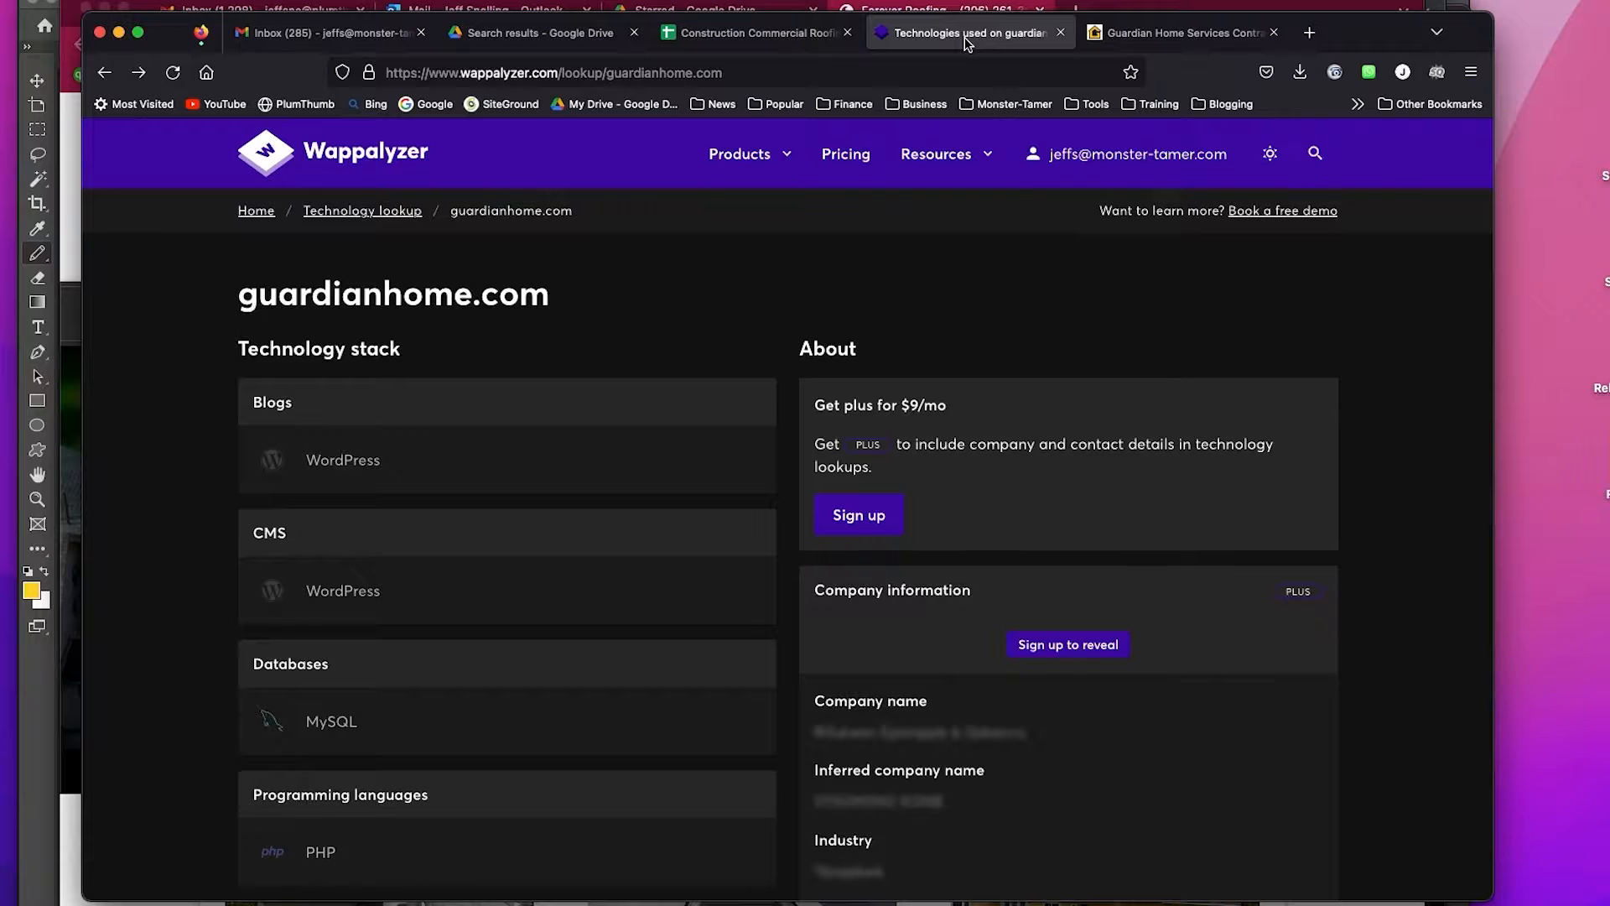
{"action": "left_click", "coordinate": [396, 159]}
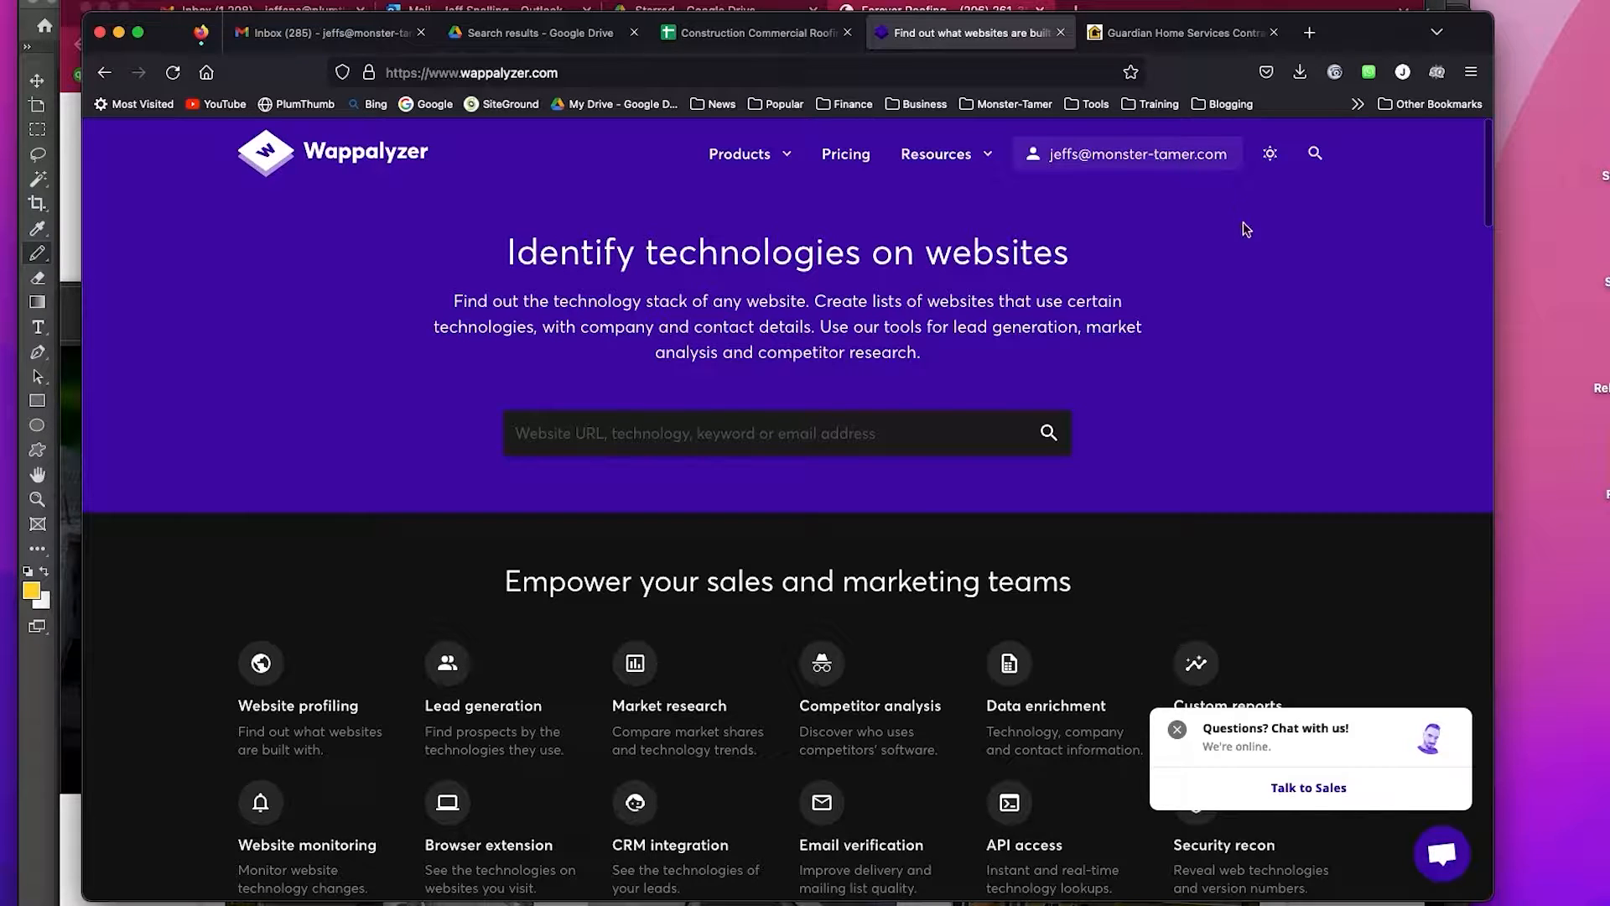
{"action": "left_click", "coordinate": [643, 447]}
{"action": "key", "text": "super+v"}
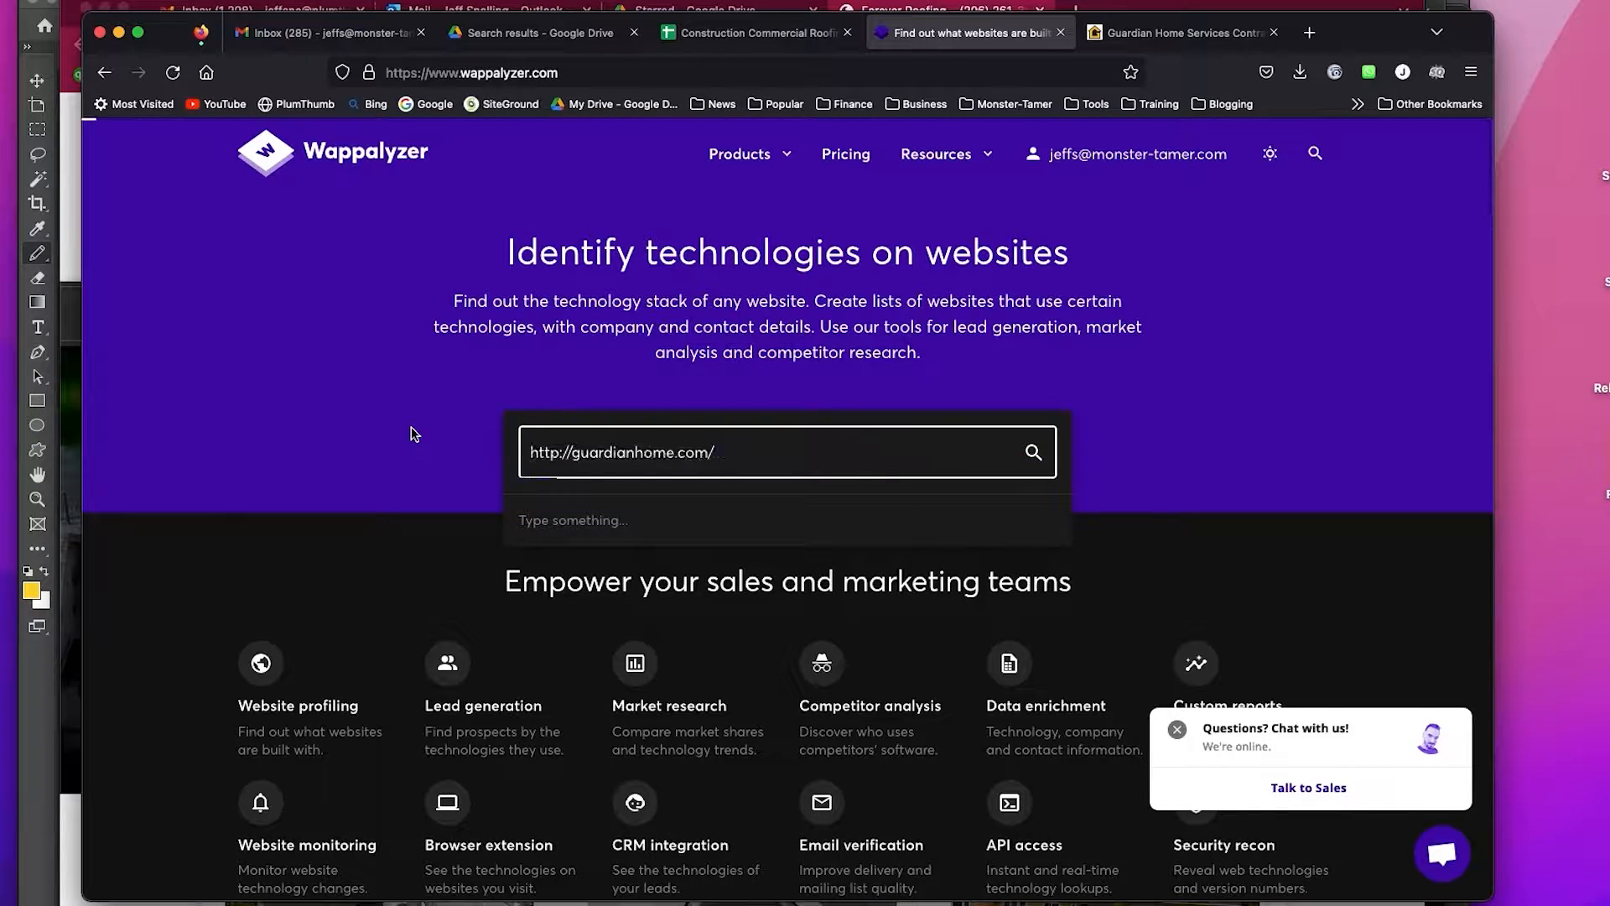
{"action": "left_click", "coordinate": [673, 526]}
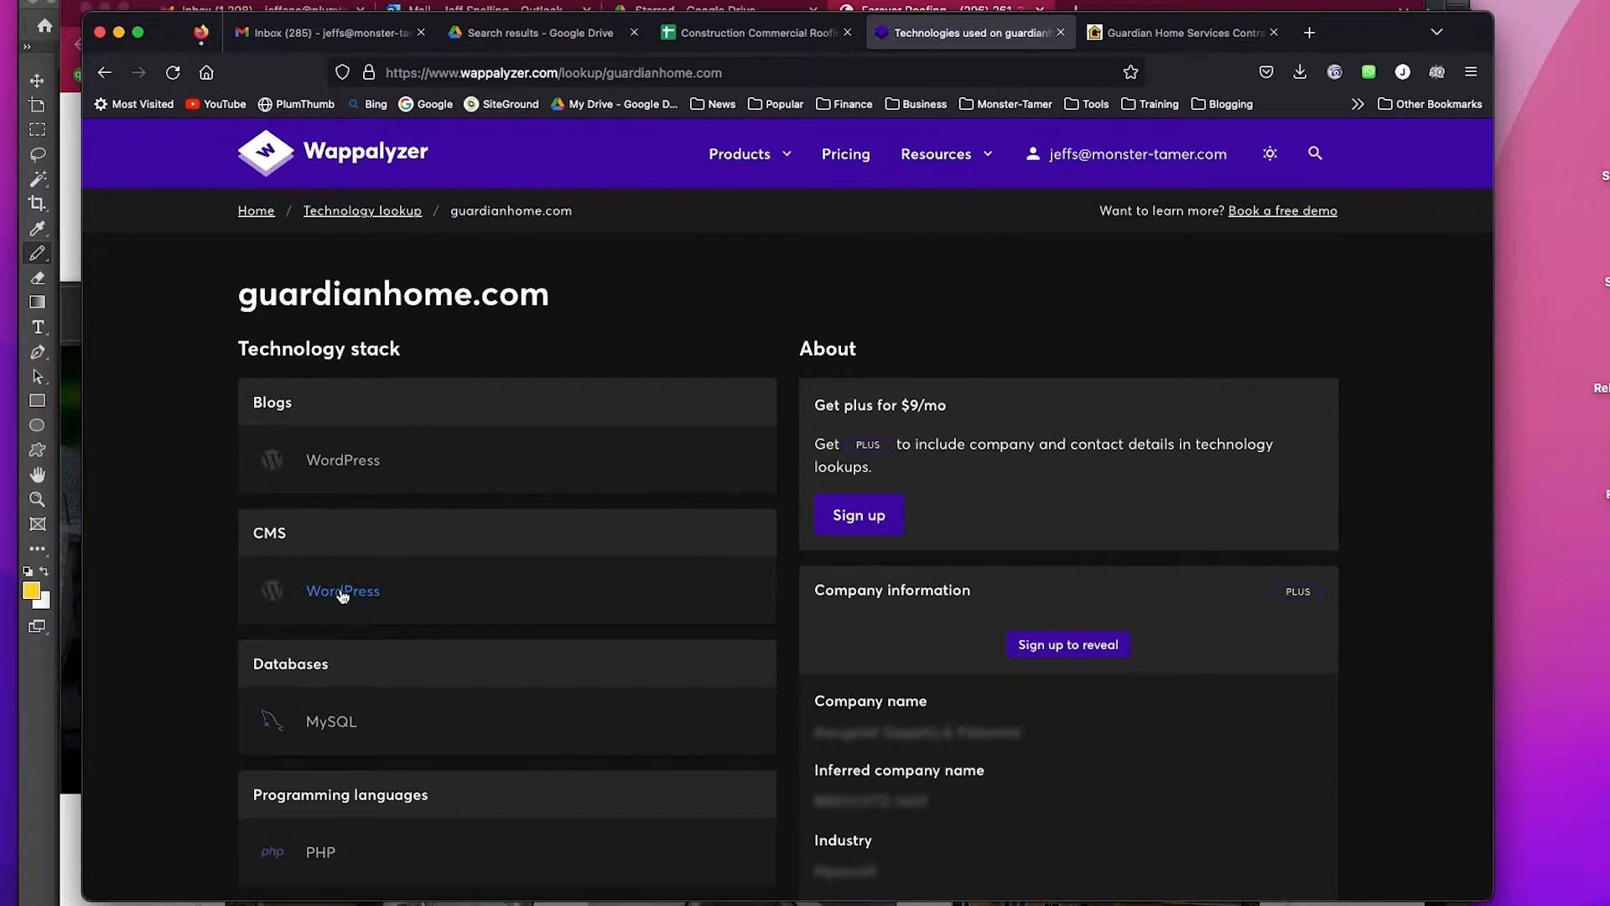
{"action": "scroll", "coordinate": [217, 575], "scroll_direction": "down", "scroll_amount": 2}
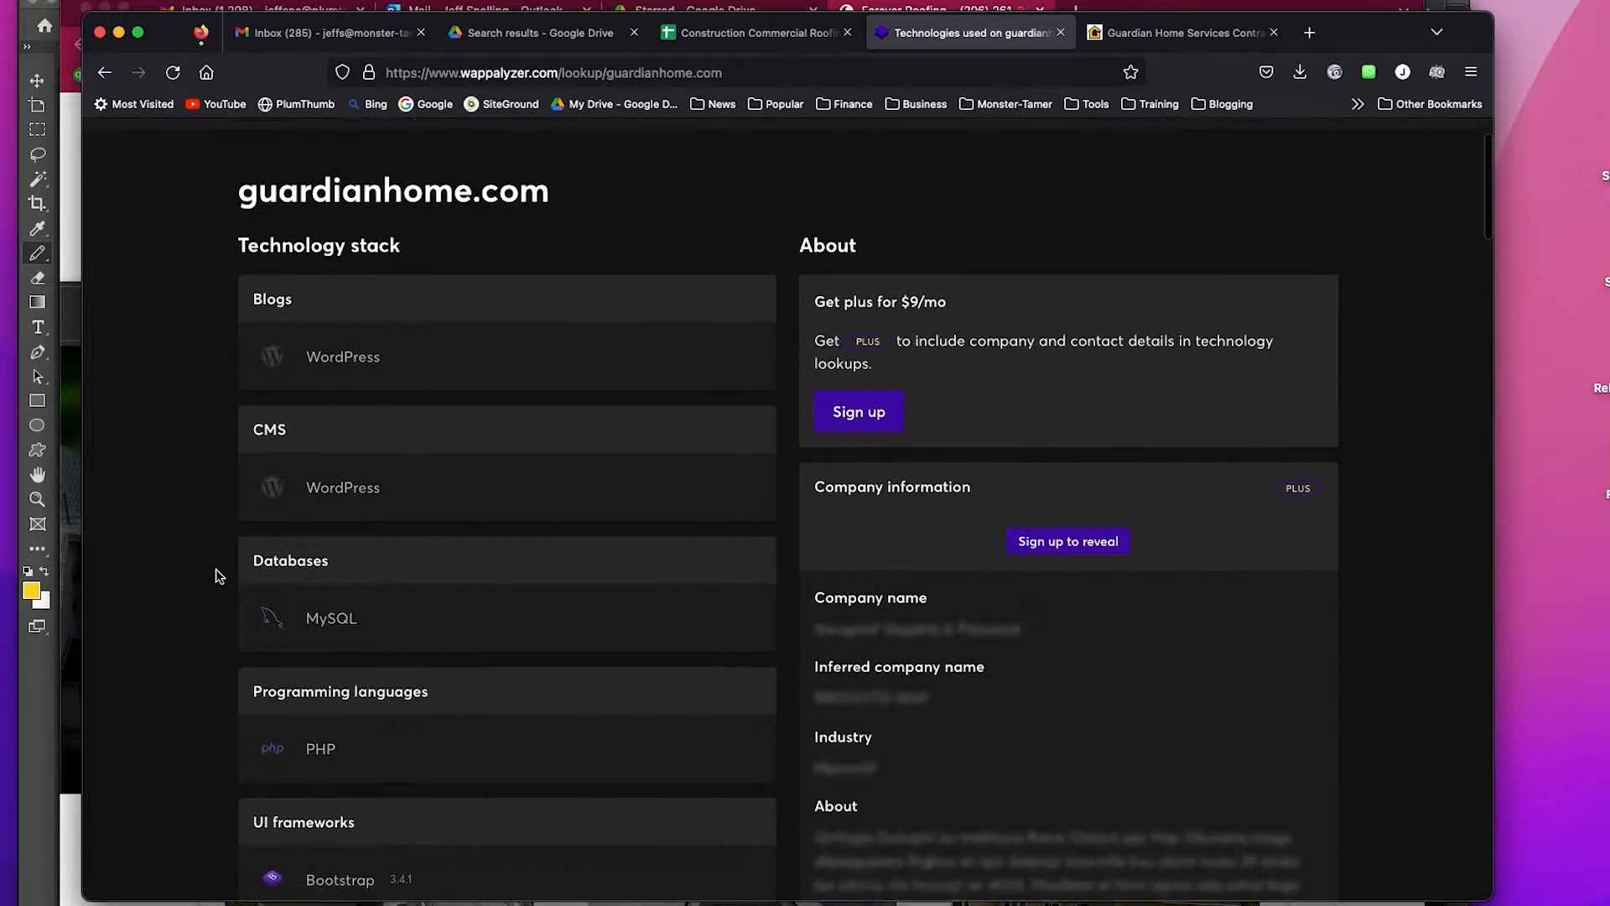
{"action": "scroll", "coordinate": [216, 575], "scroll_direction": "down", "scroll_amount": 2}
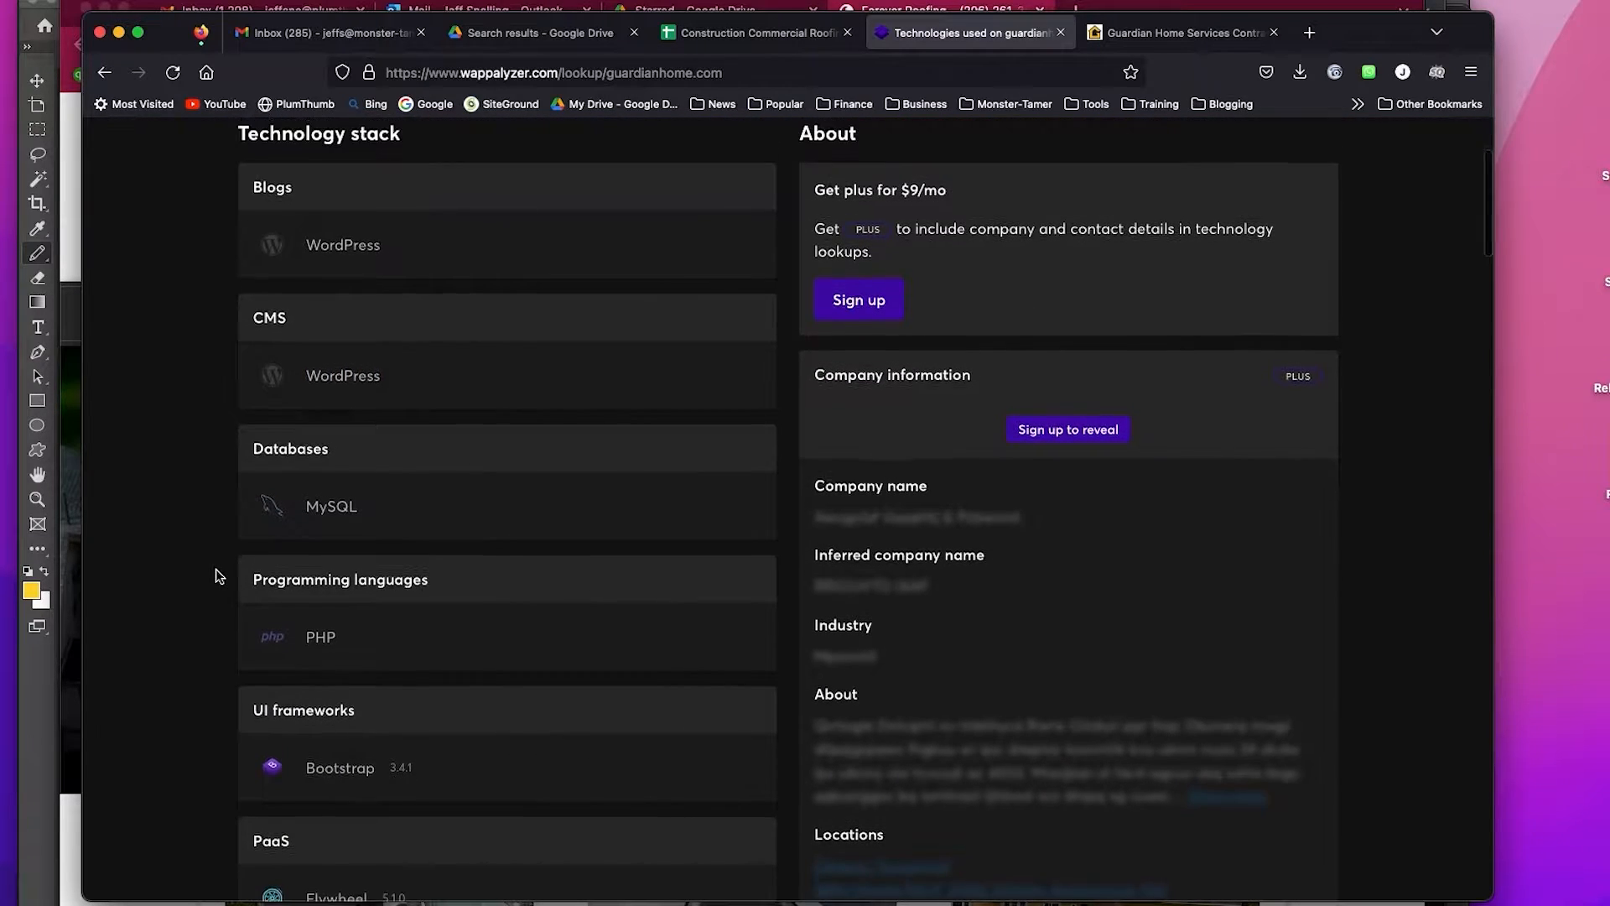
{"action": "scroll", "coordinate": [218, 576], "scroll_direction": "up", "scroll_amount": 3}
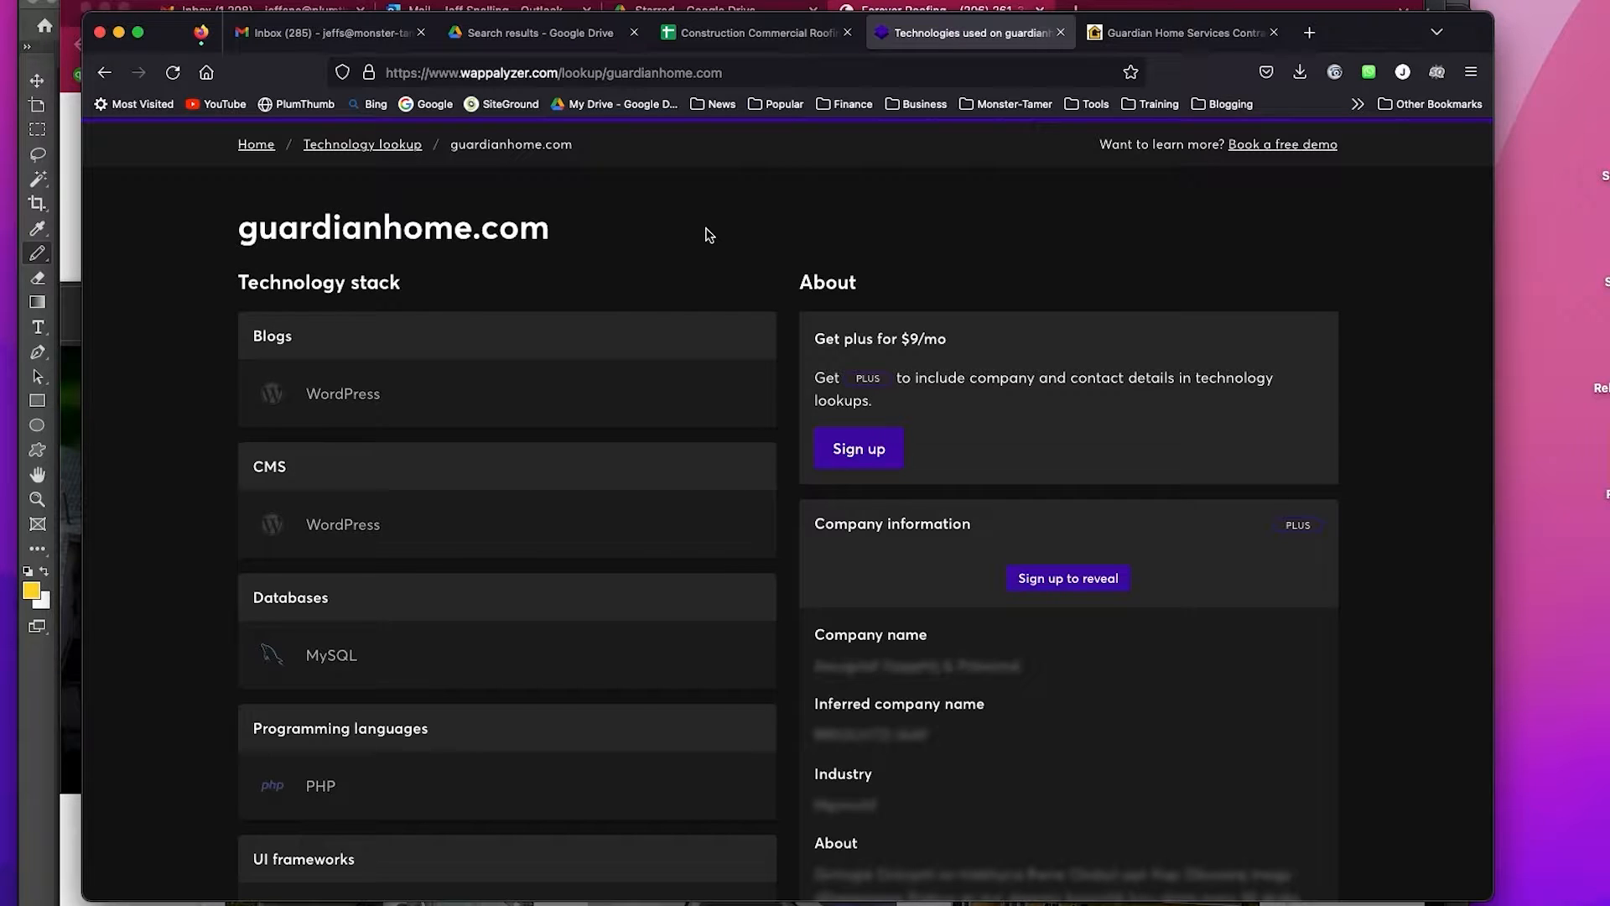
- Switch to Chrome and load guardianhome.com in a new tab, closing the Forever Roofing tab
{"action": "key", "text": "super+Tab"}
{"action": "key", "text": "super+Tab"}
{"action": "key", "text": "super+Tab"}
{"action": "key", "text": "super+Tab"}
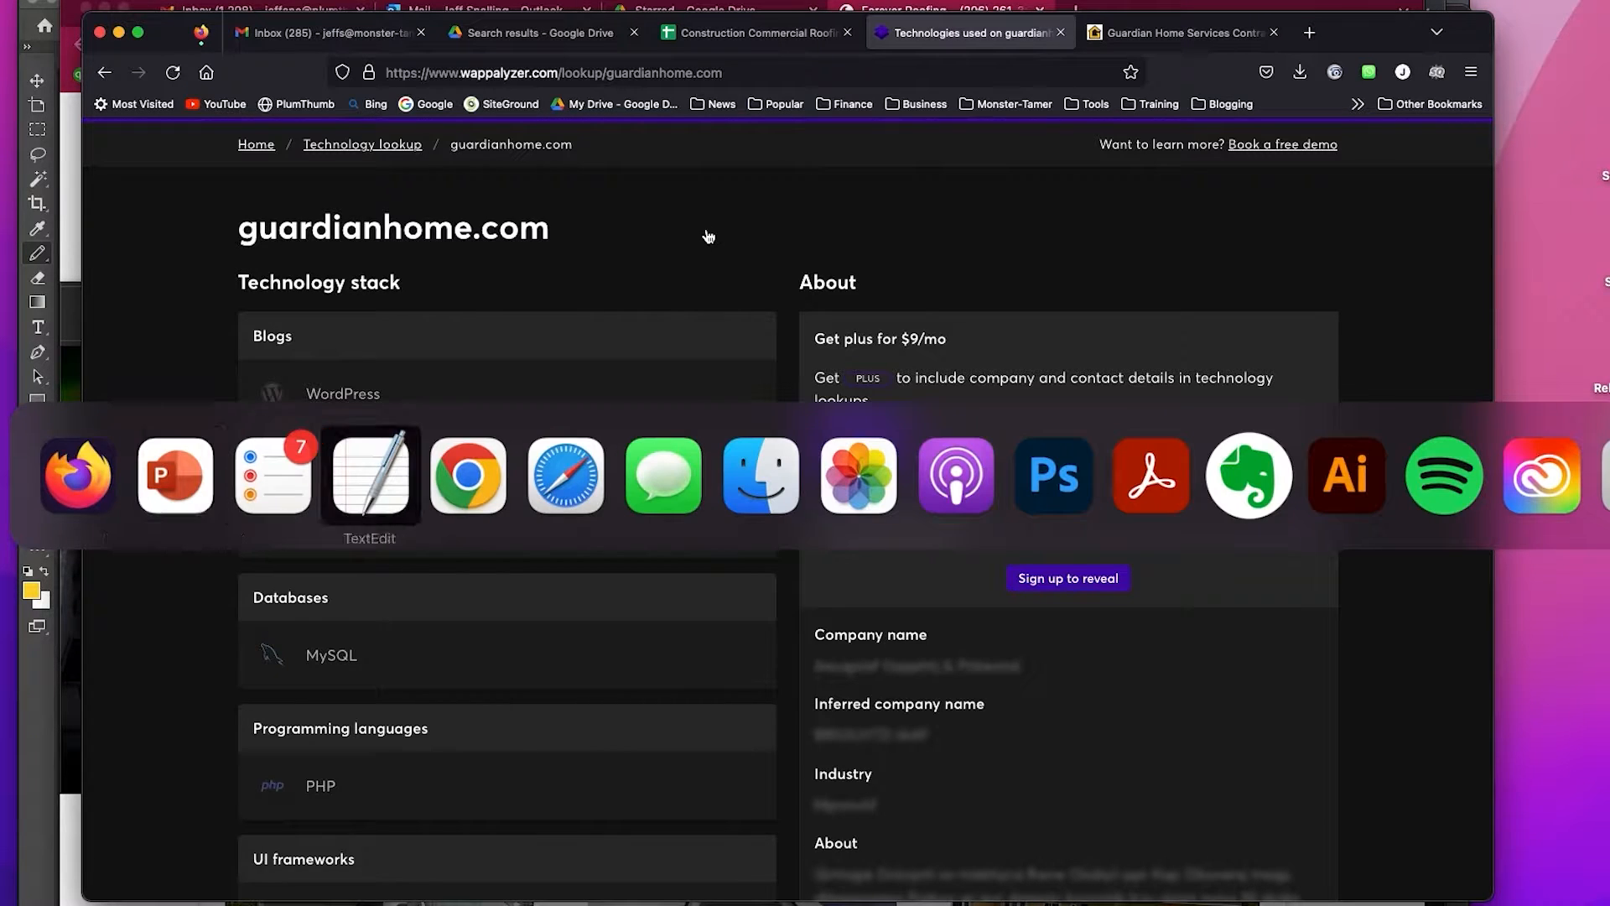
{"action": "key", "text": "super+t"}
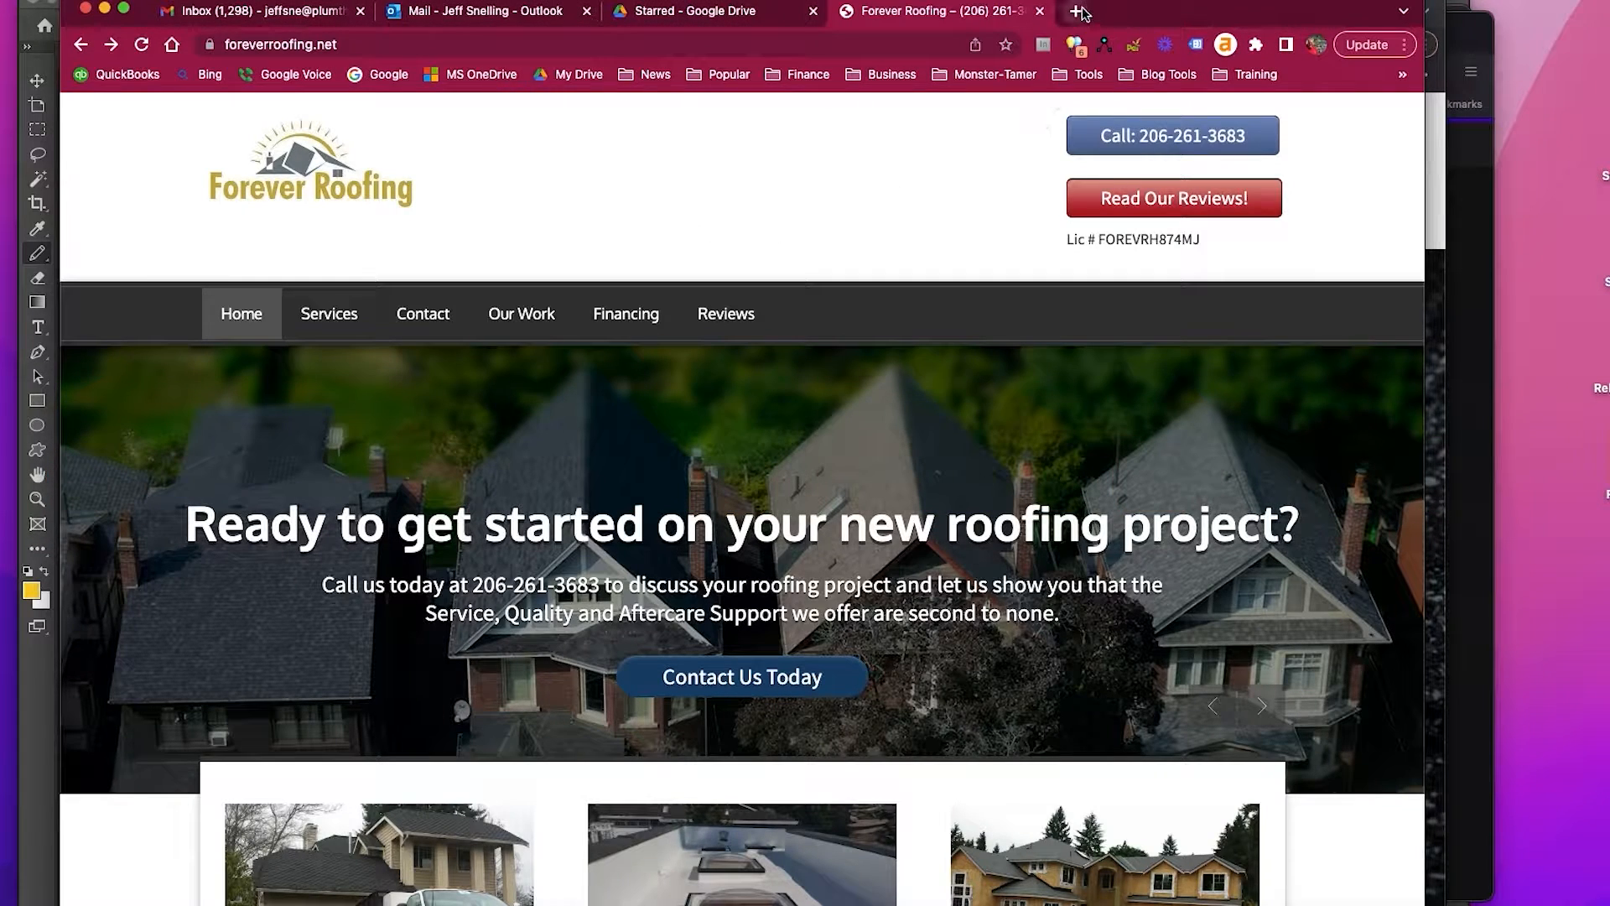
{"action": "left_click", "coordinate": [1041, 11]}
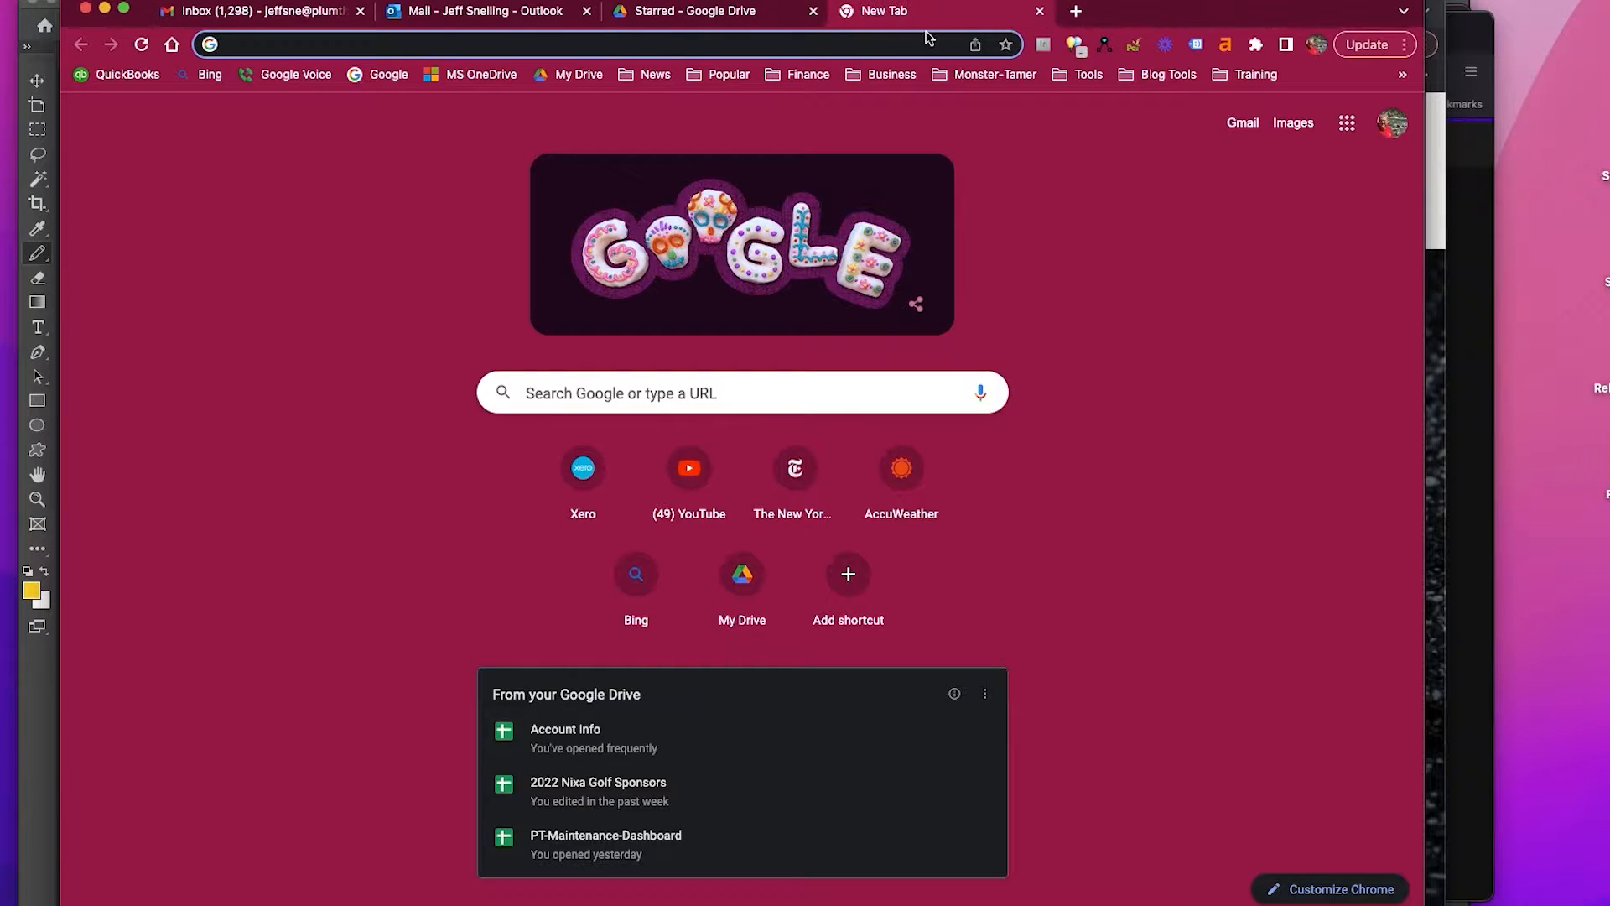
{"action": "left_click", "coordinate": [877, 47]}
{"action": "type", "text": "guardianhome.com/"}
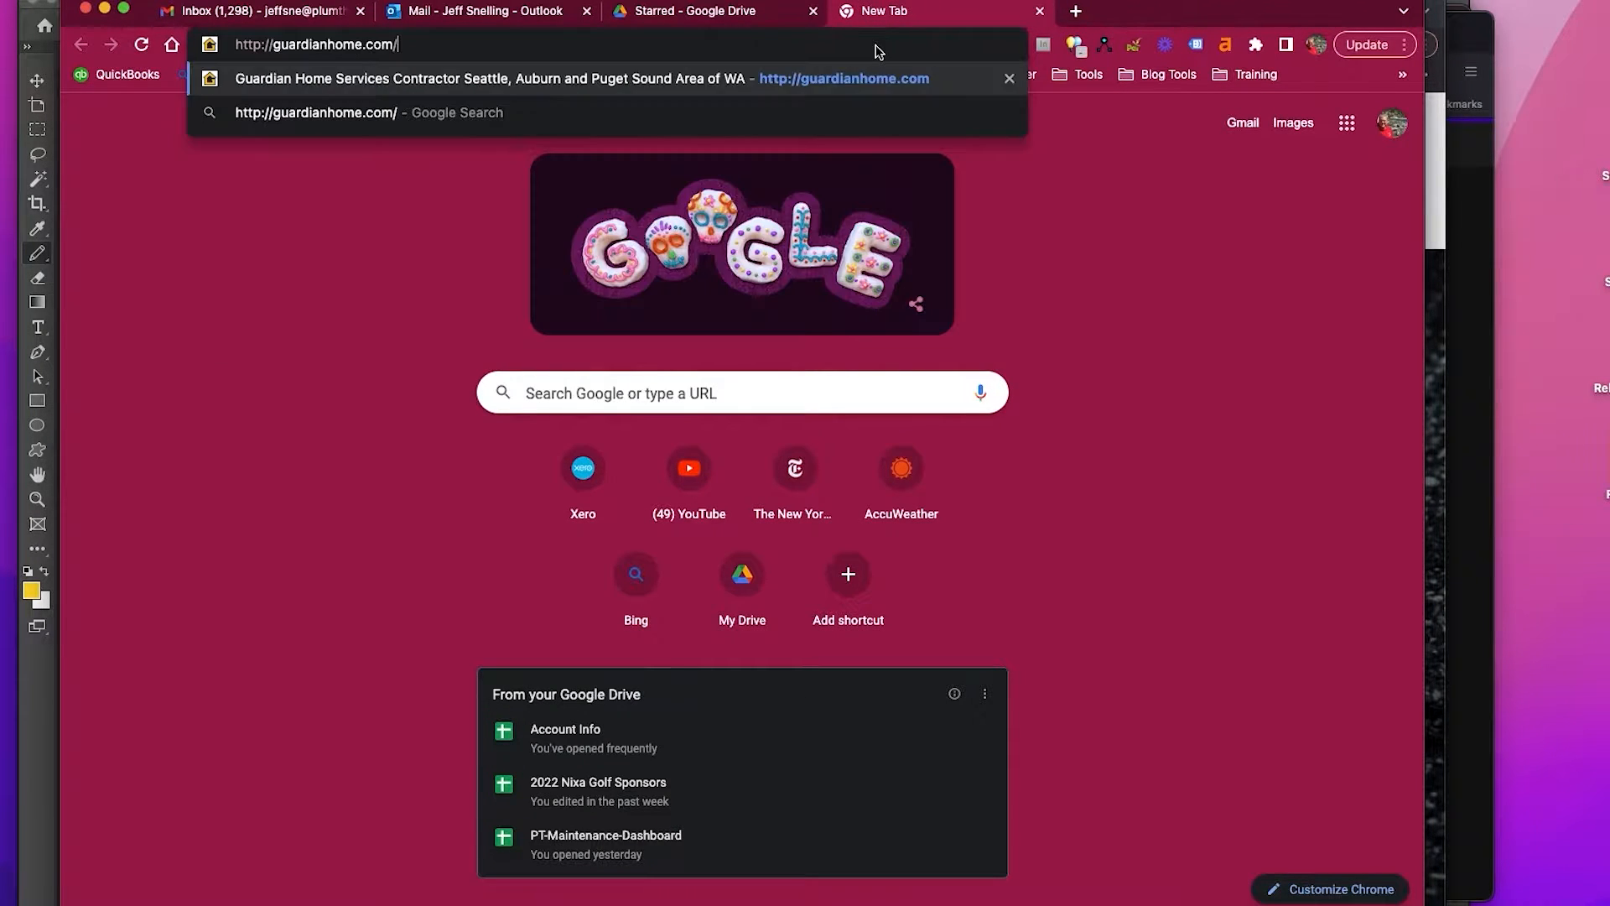
{"action": "key", "text": "Return"}
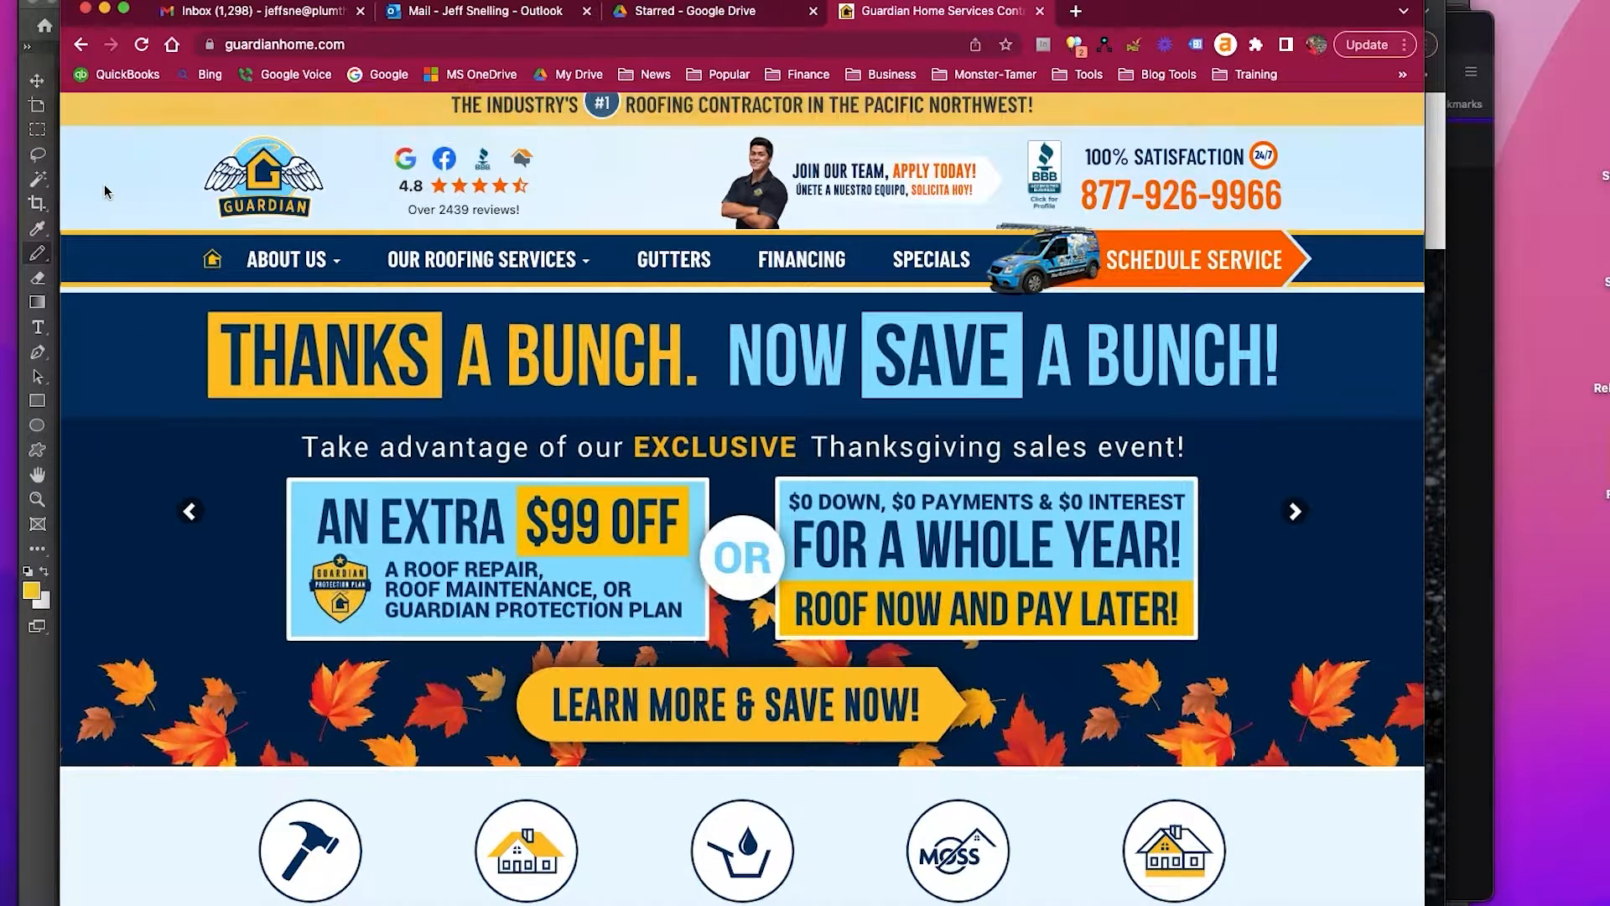
- Inspect the Guardian home page in DevTools and display its source files
{"action": "right_click", "coordinate": [104, 184]}
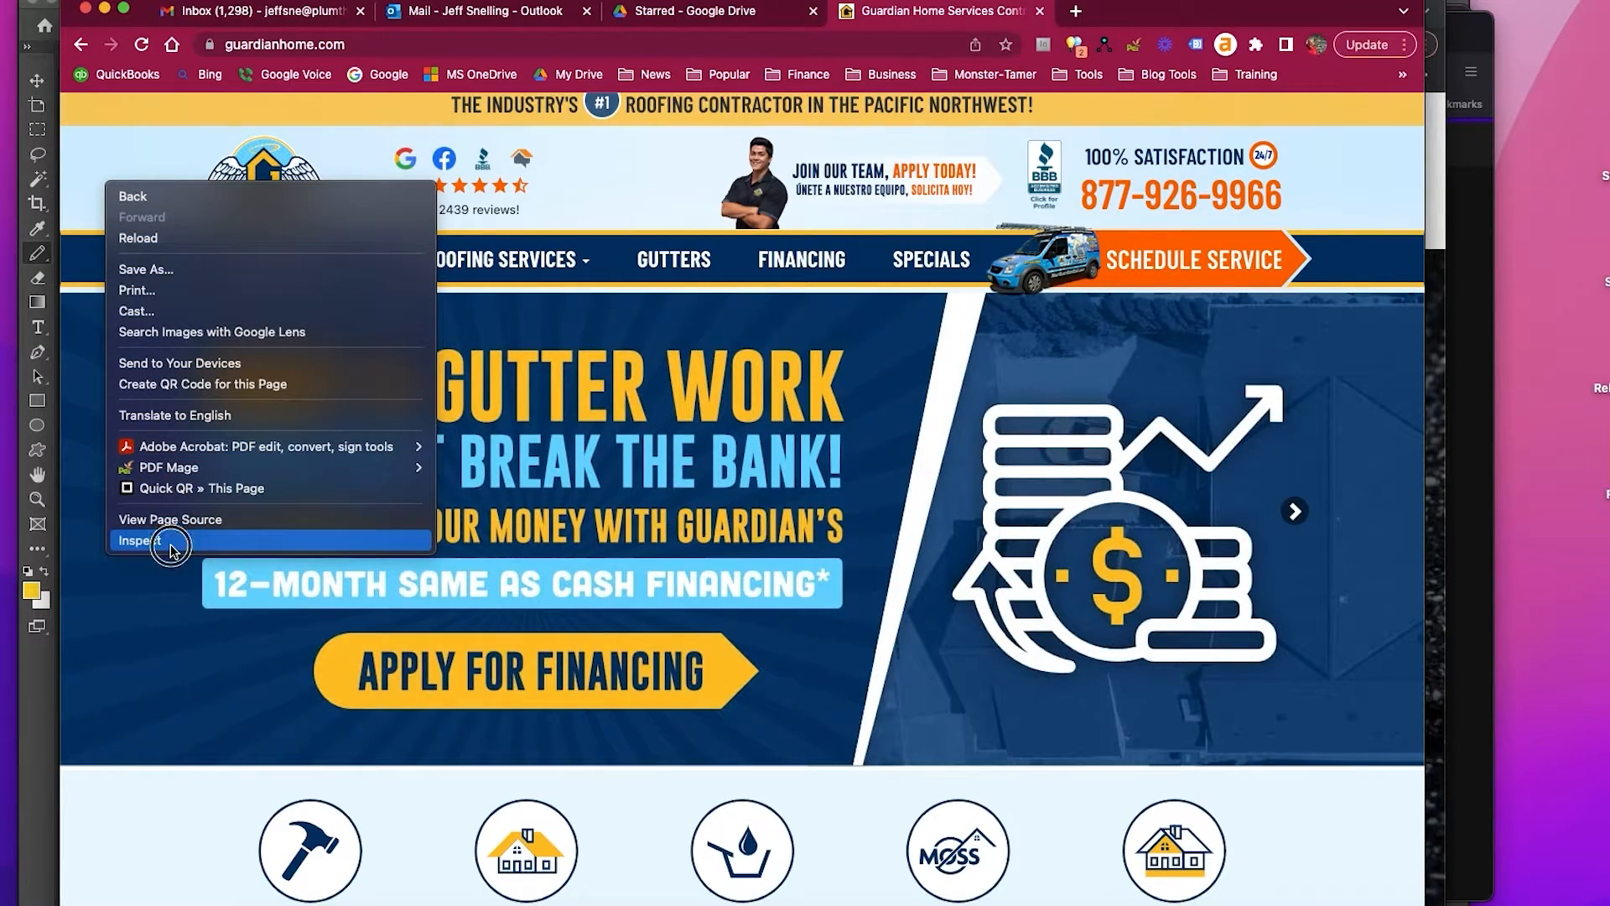
{"action": "left_click", "coordinate": [169, 544]}
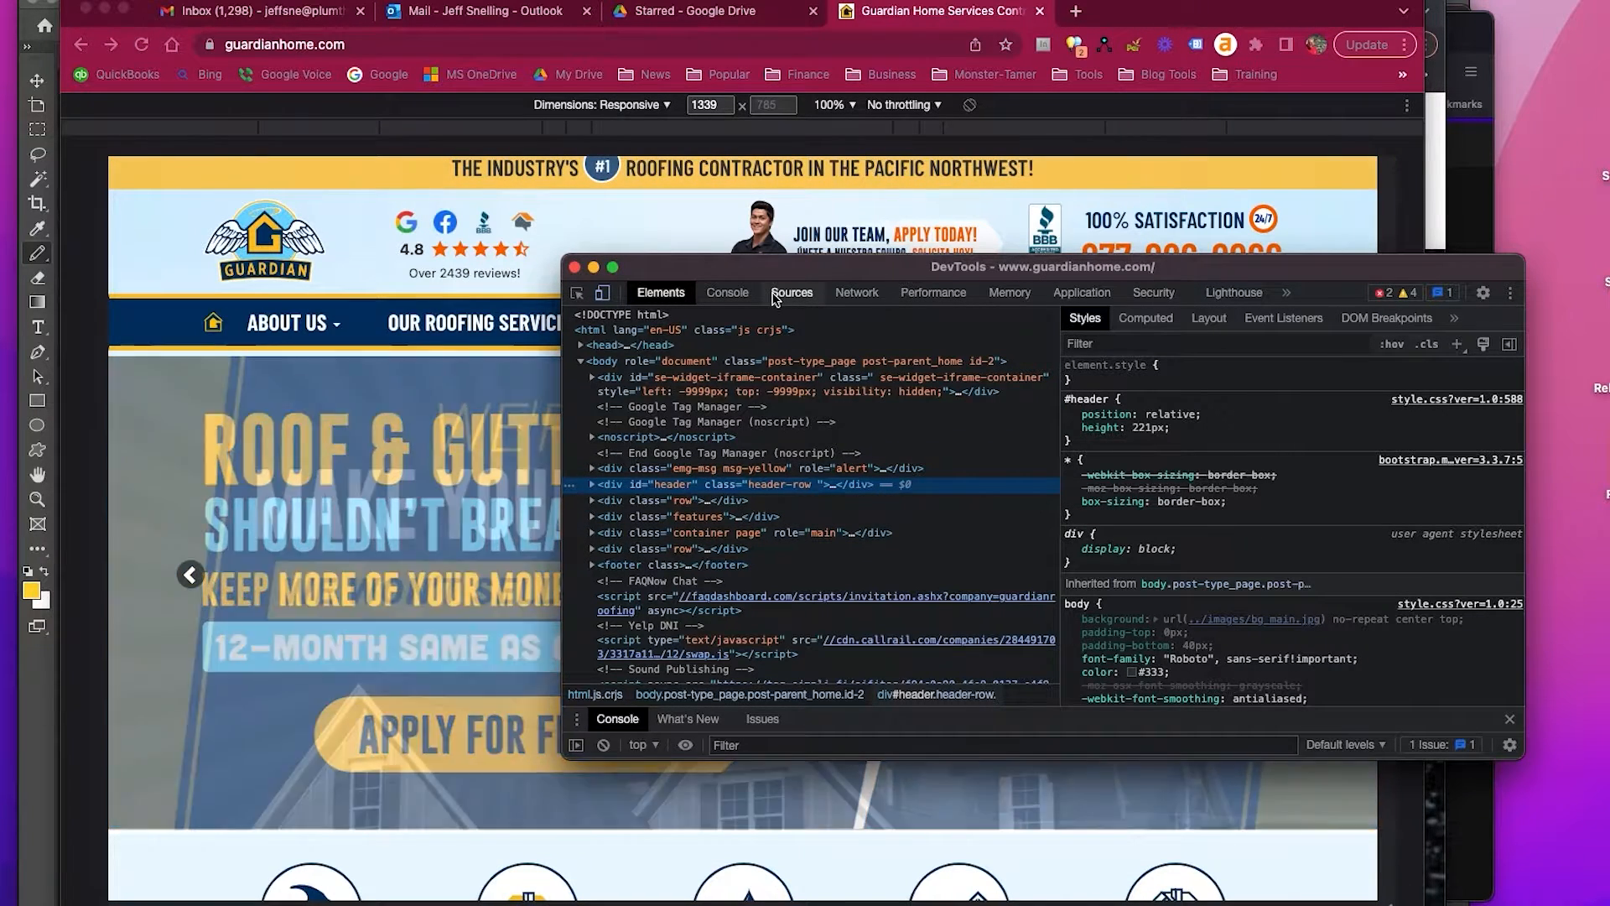
{"action": "left_click_drag", "start_coordinate": [805, 270], "coordinate": [810, 249]}
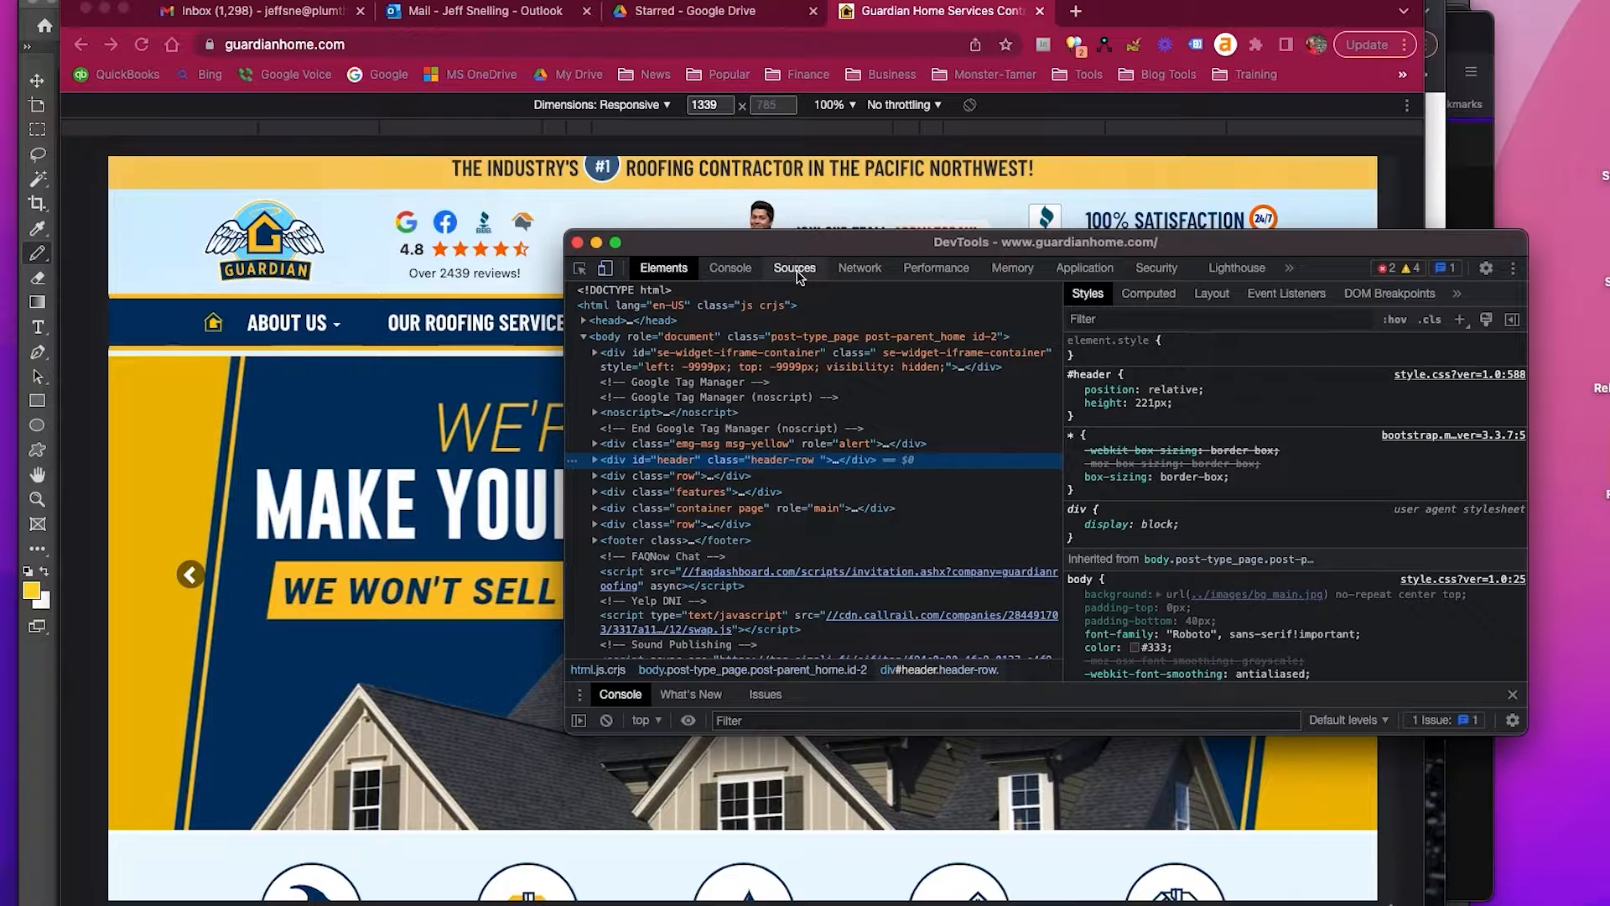
{"action": "left_click", "coordinate": [796, 268]}
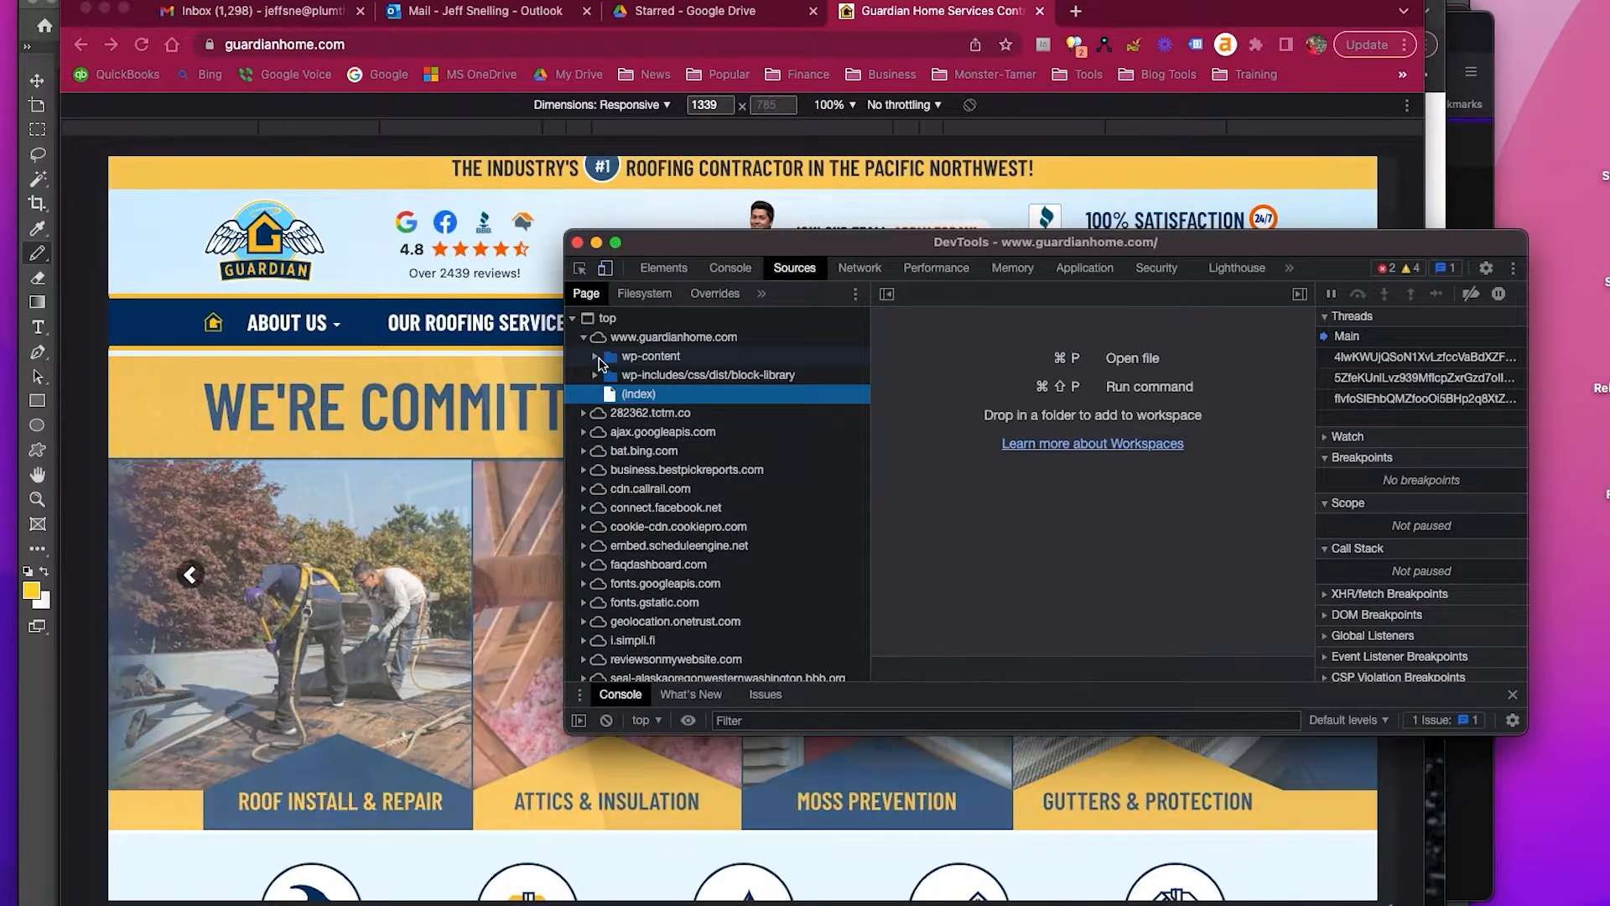
- Examine the site's wp-content folder, including themes/bpl/_assets and uploads, and close DevTools
{"action": "left_click", "coordinate": [596, 358]}
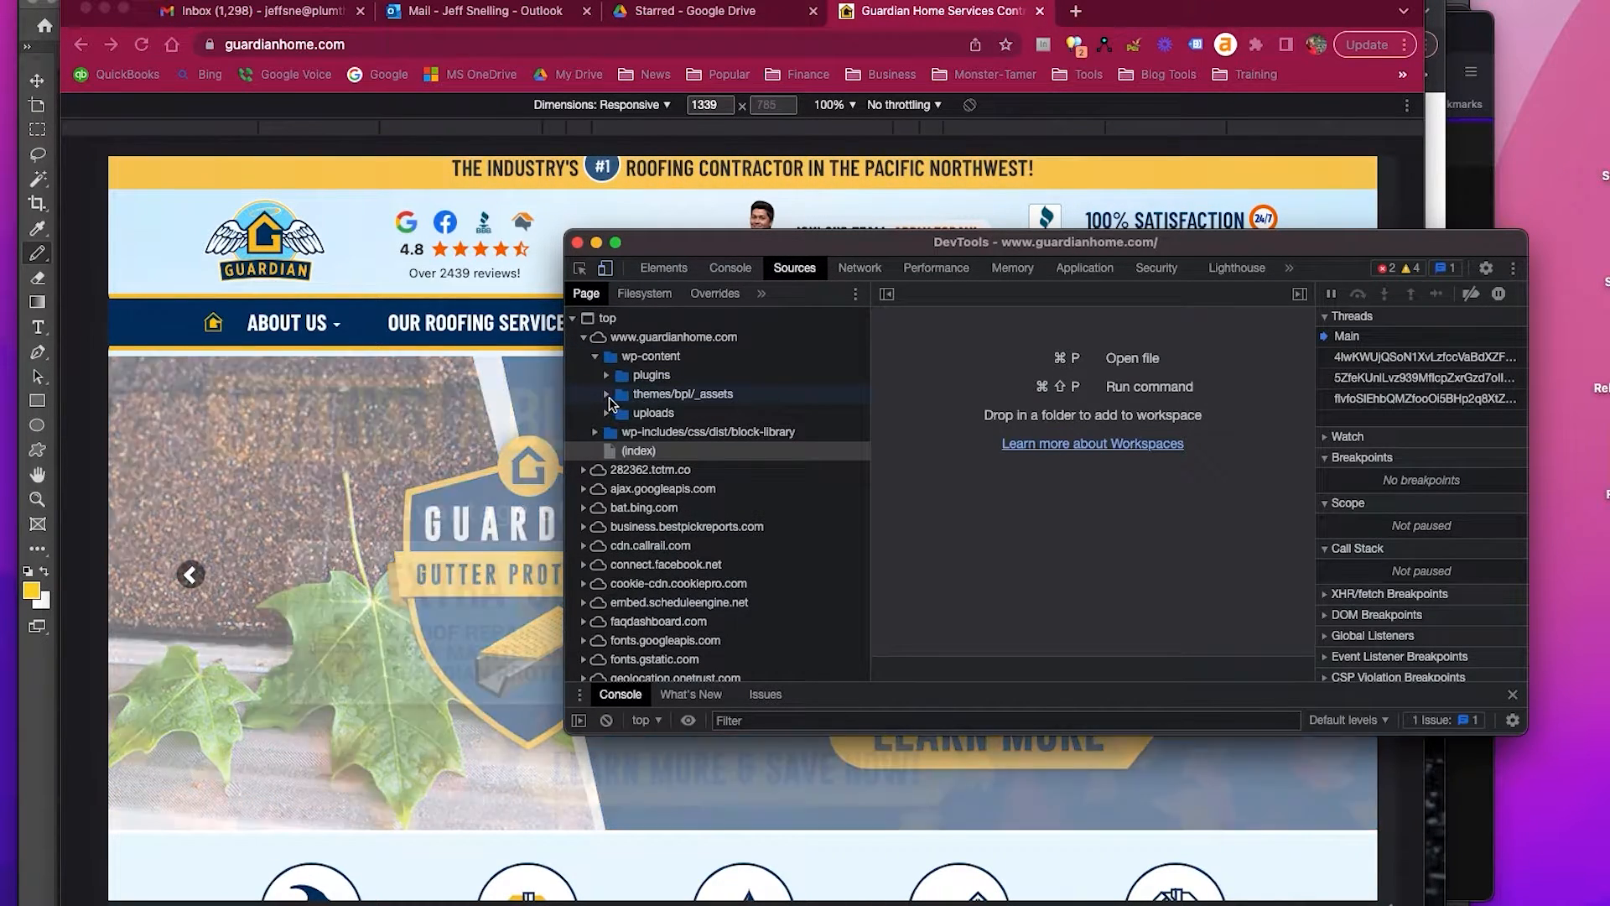
{"action": "left_click", "coordinate": [619, 394]}
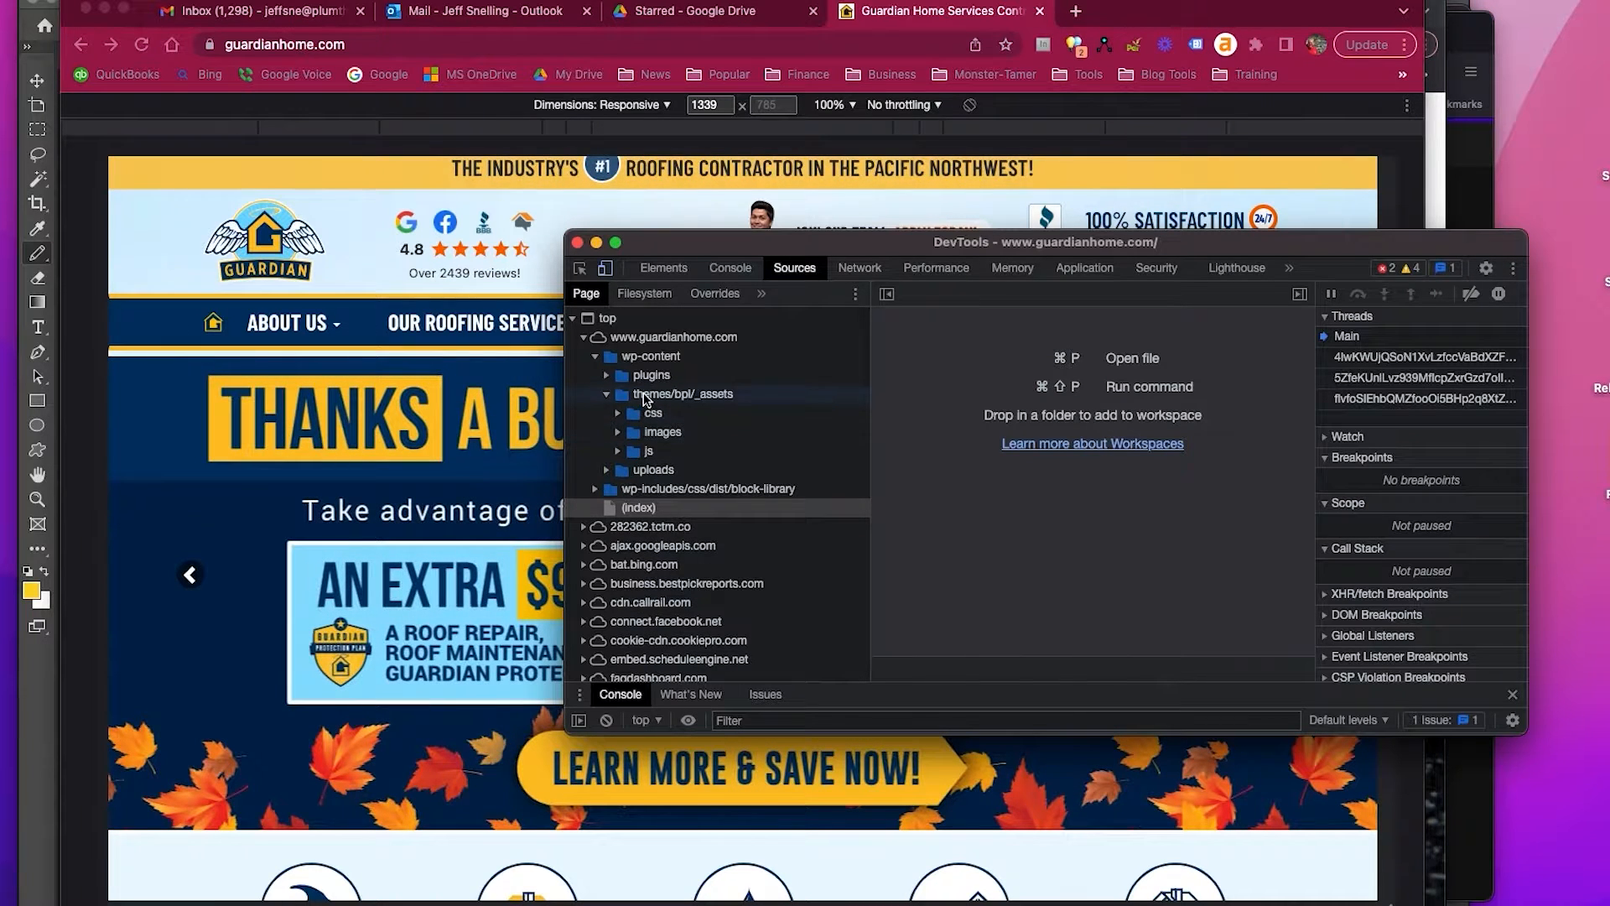
{"action": "left_click", "coordinate": [644, 396]}
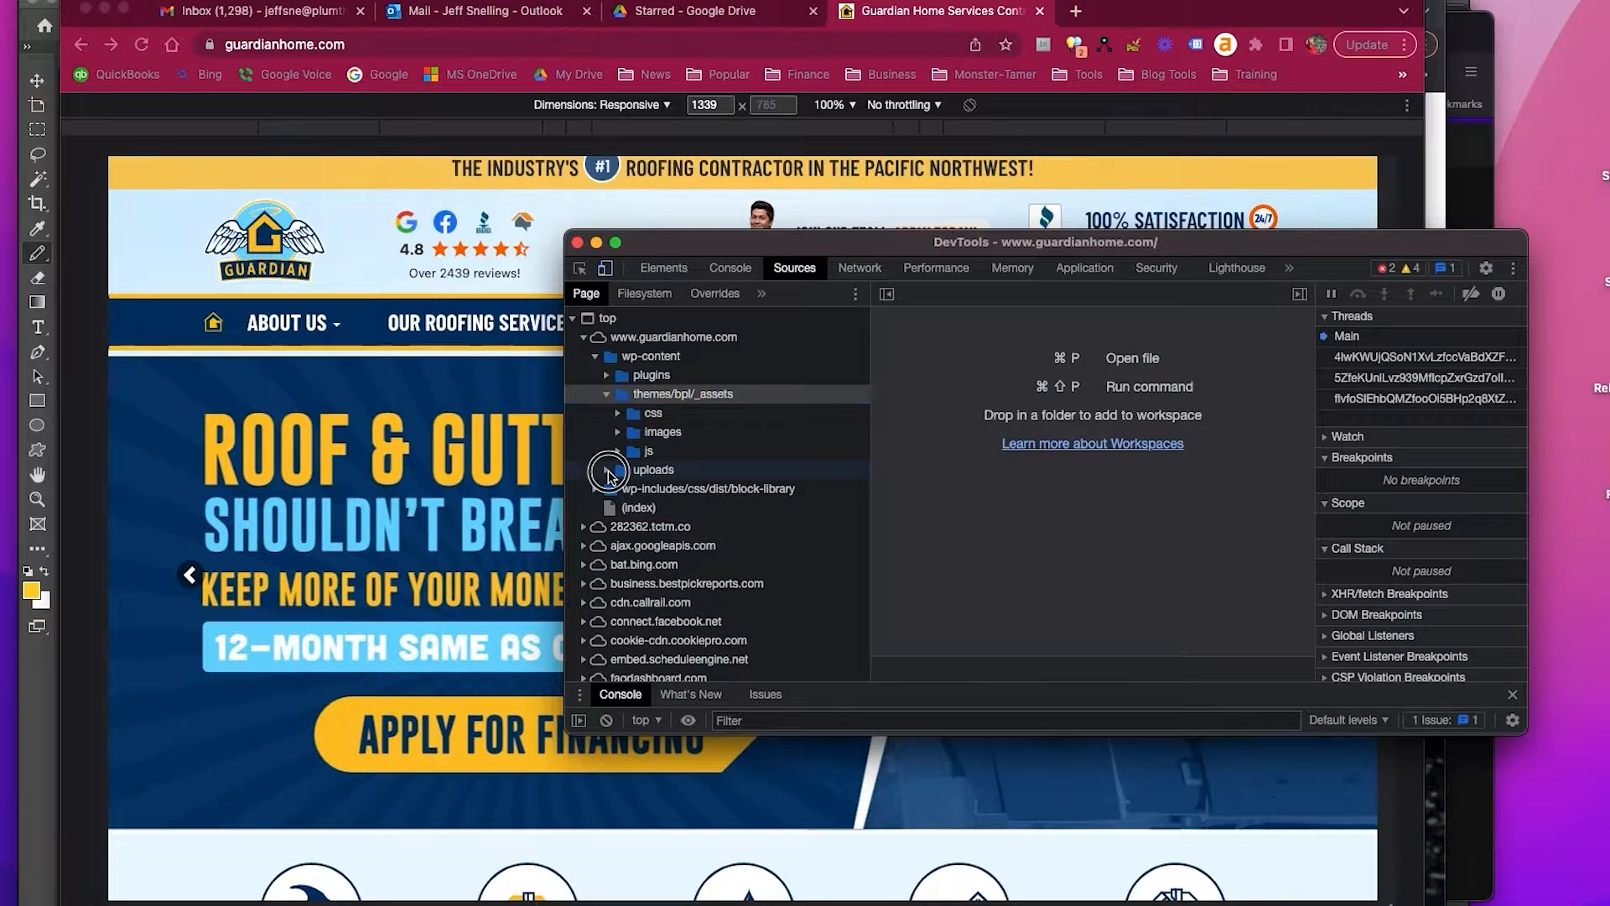
{"action": "left_click", "coordinate": [606, 470]}
{"action": "scroll", "coordinate": [609, 523], "scroll_direction": "down", "scroll_amount": 3}
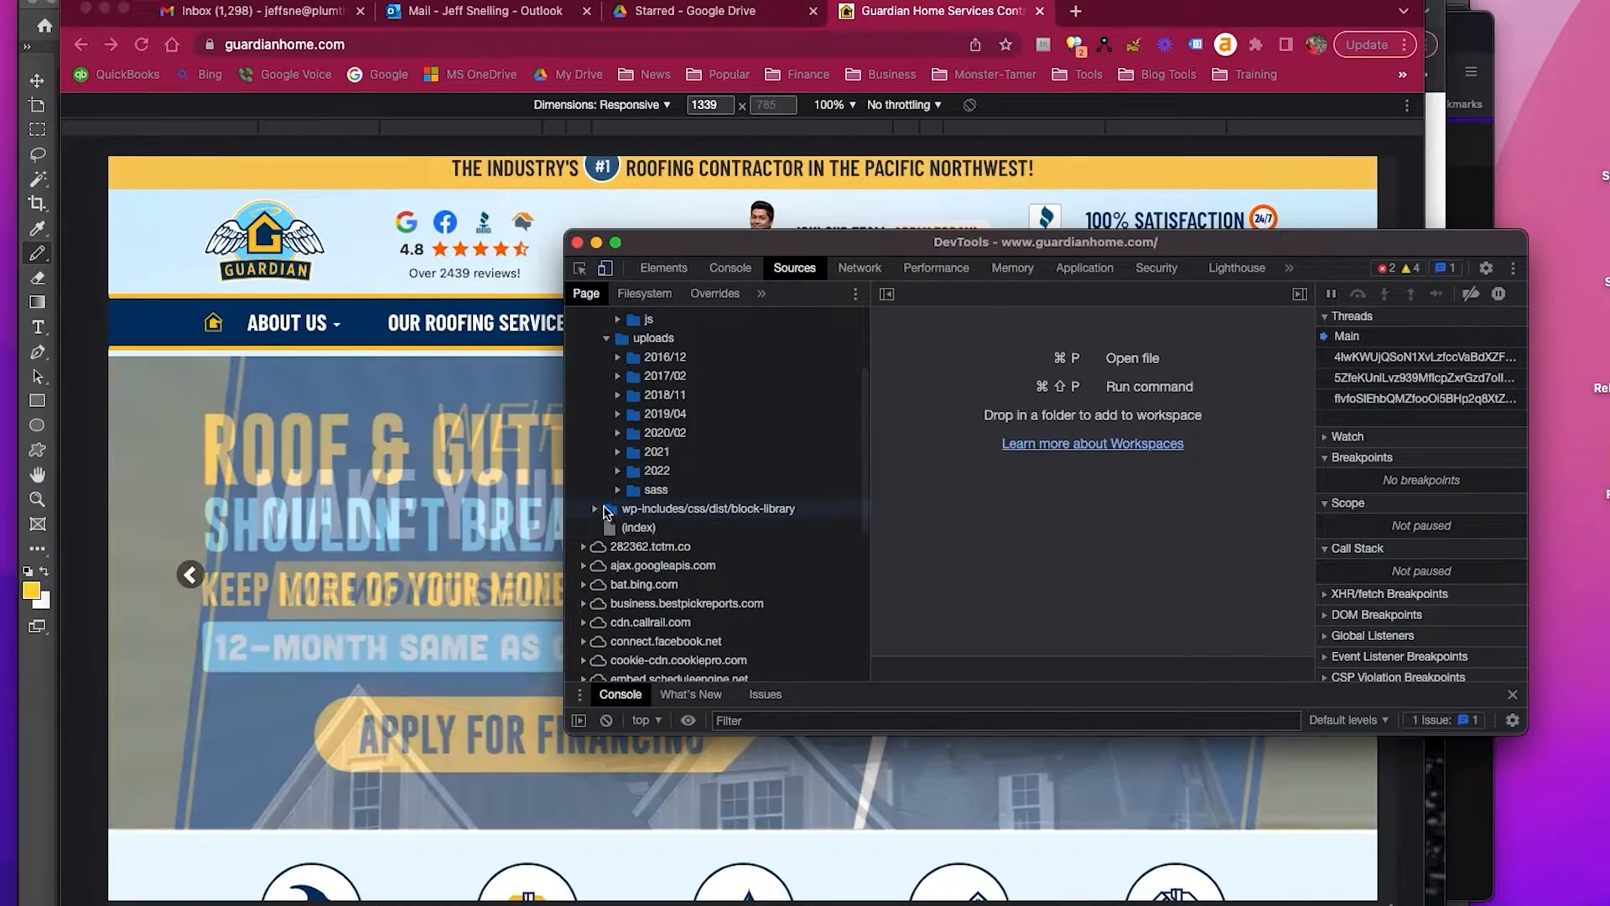
{"action": "scroll", "coordinate": [609, 504], "scroll_direction": "up", "scroll_amount": 3}
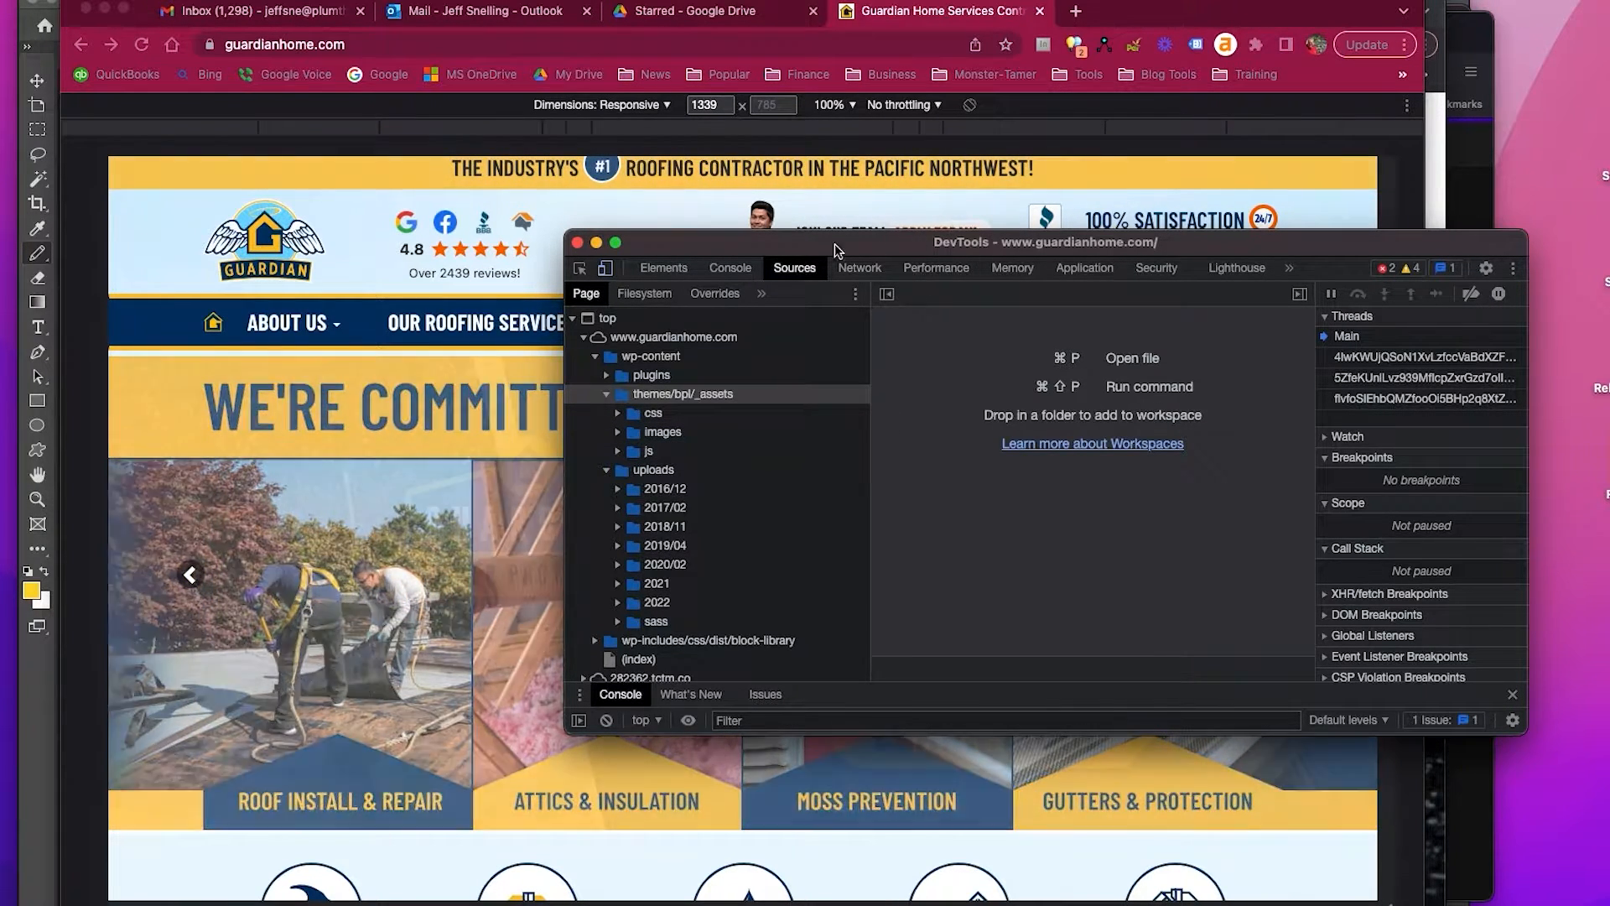
{"action": "left_click", "coordinate": [578, 243]}
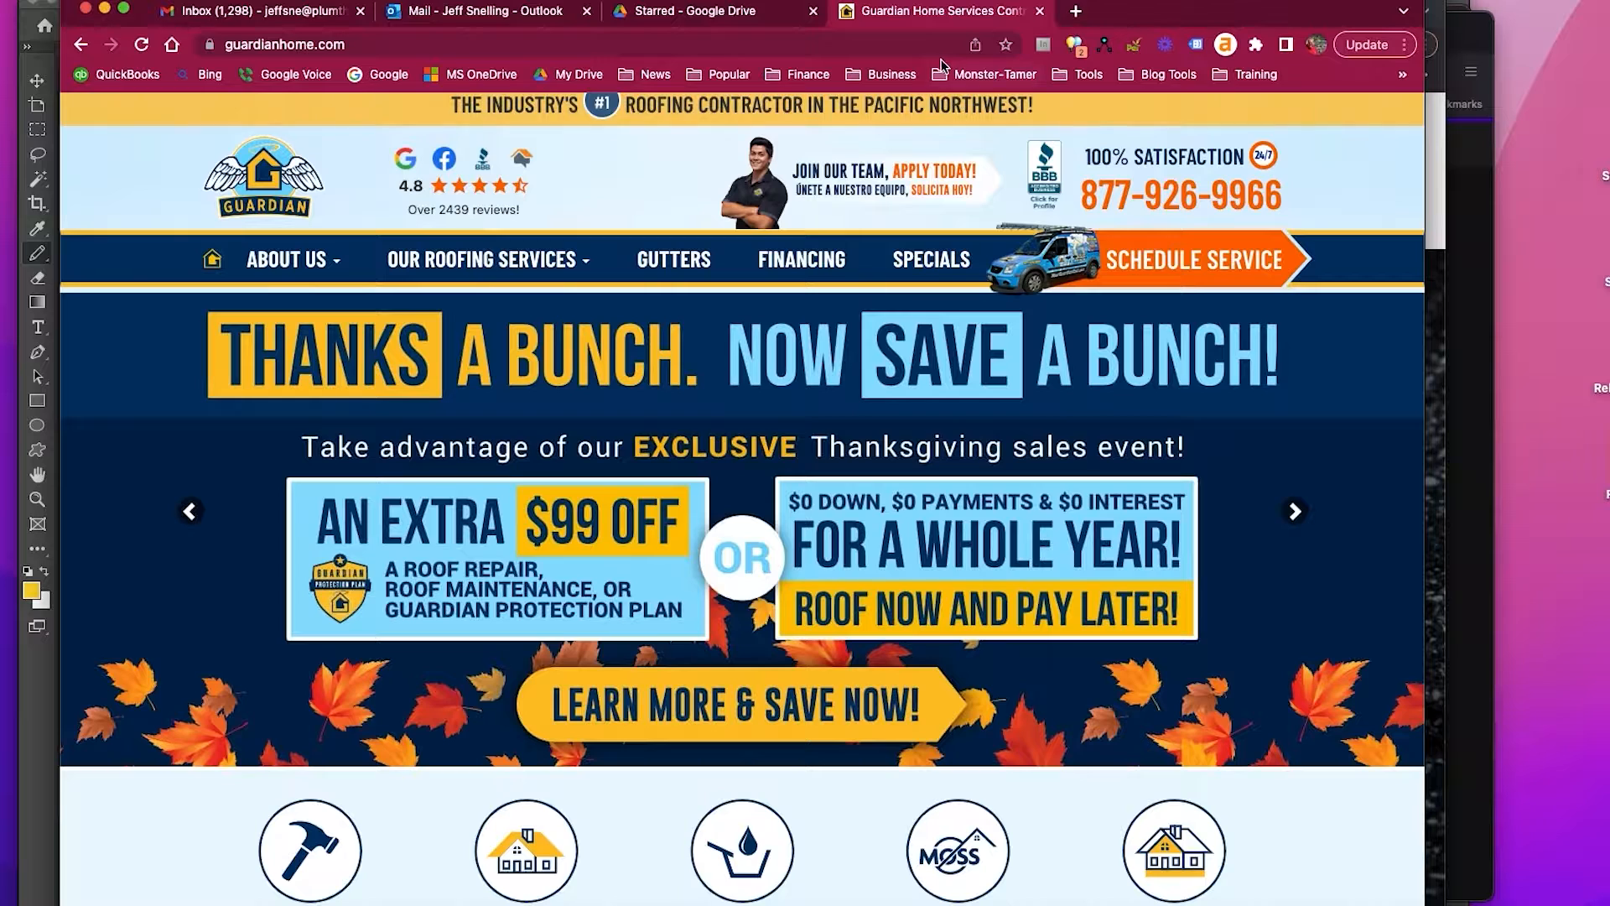
- Return to the prospect spreadsheet in Firefox and enter "Wordpress" in the WordPress / Other column for Guardianhome.com
{"action": "key", "text": "super+Tab"}
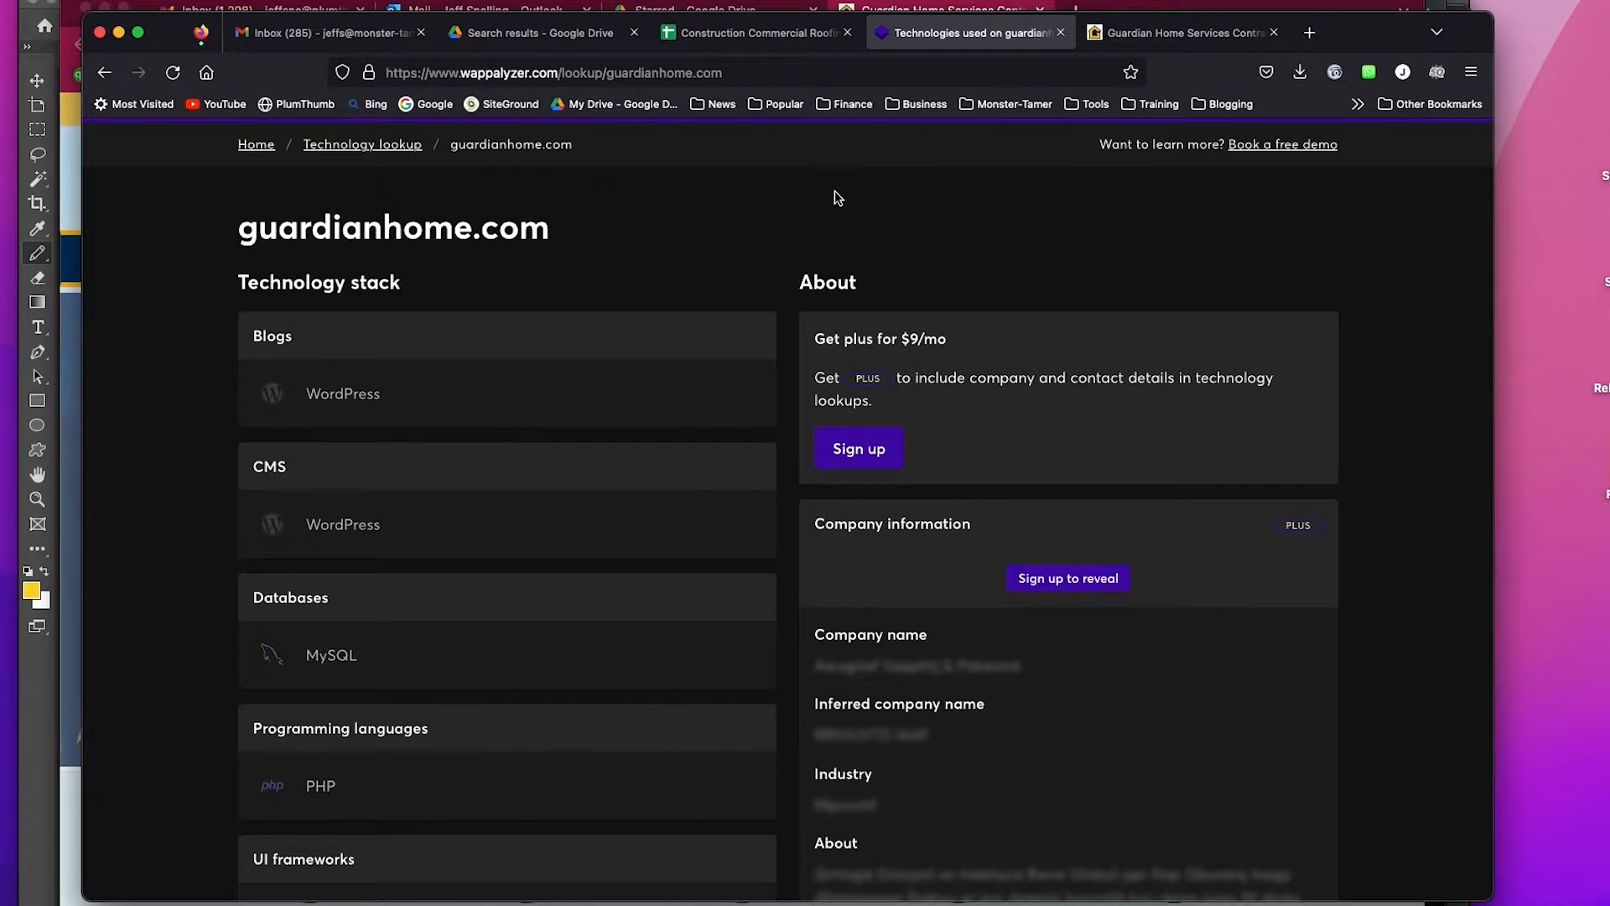
{"action": "left_click", "coordinate": [771, 34]}
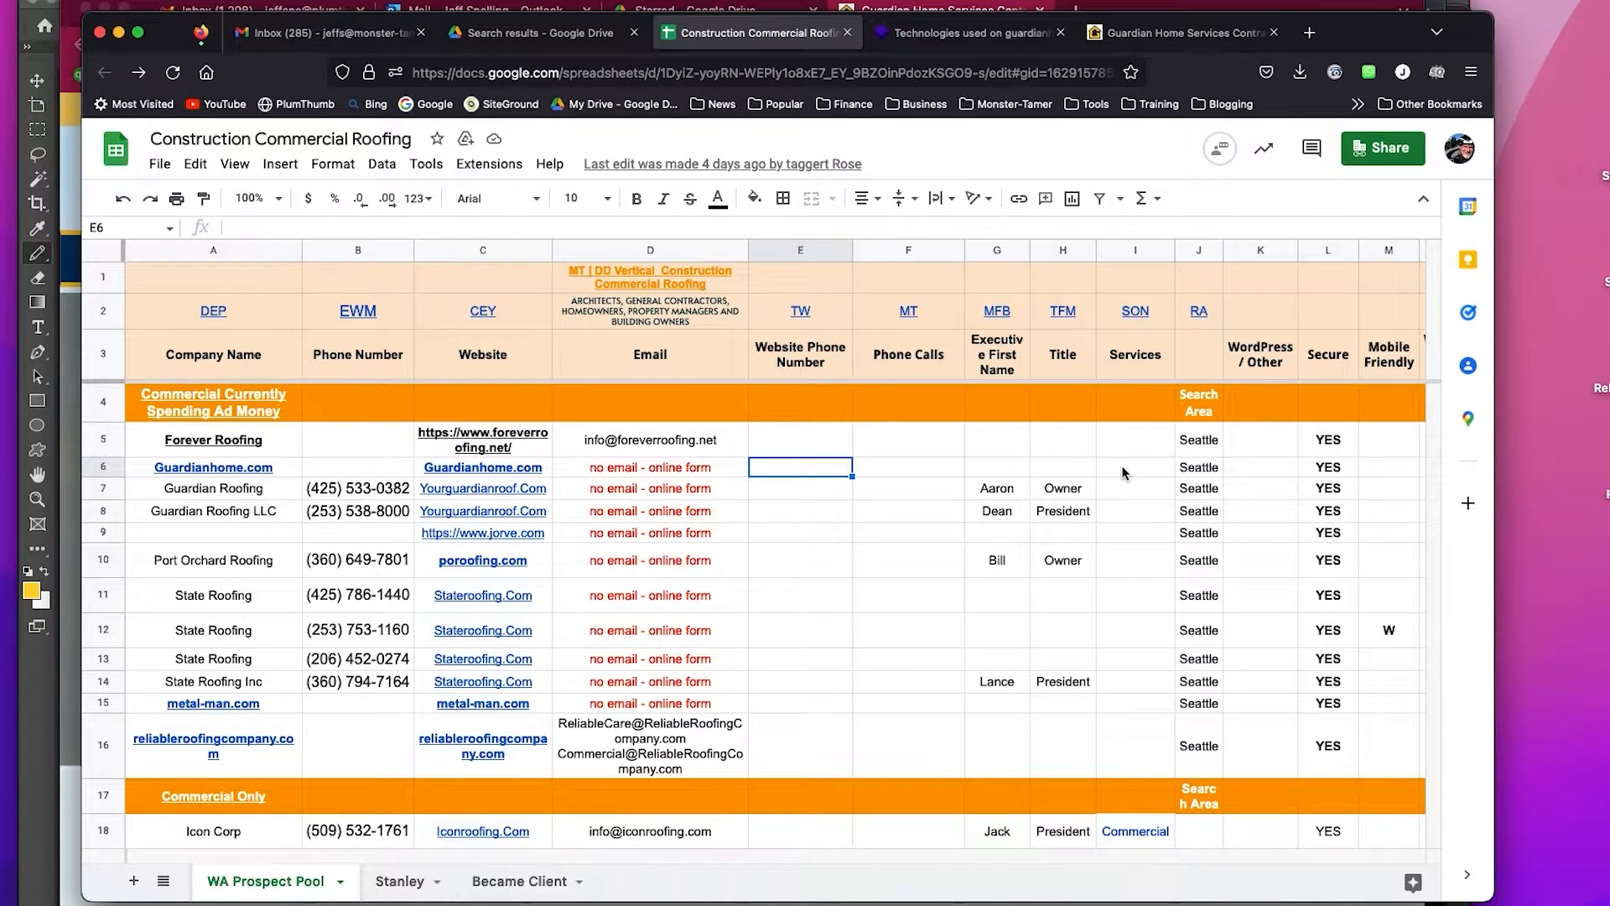
{"action": "left_click", "coordinate": [1252, 468]}
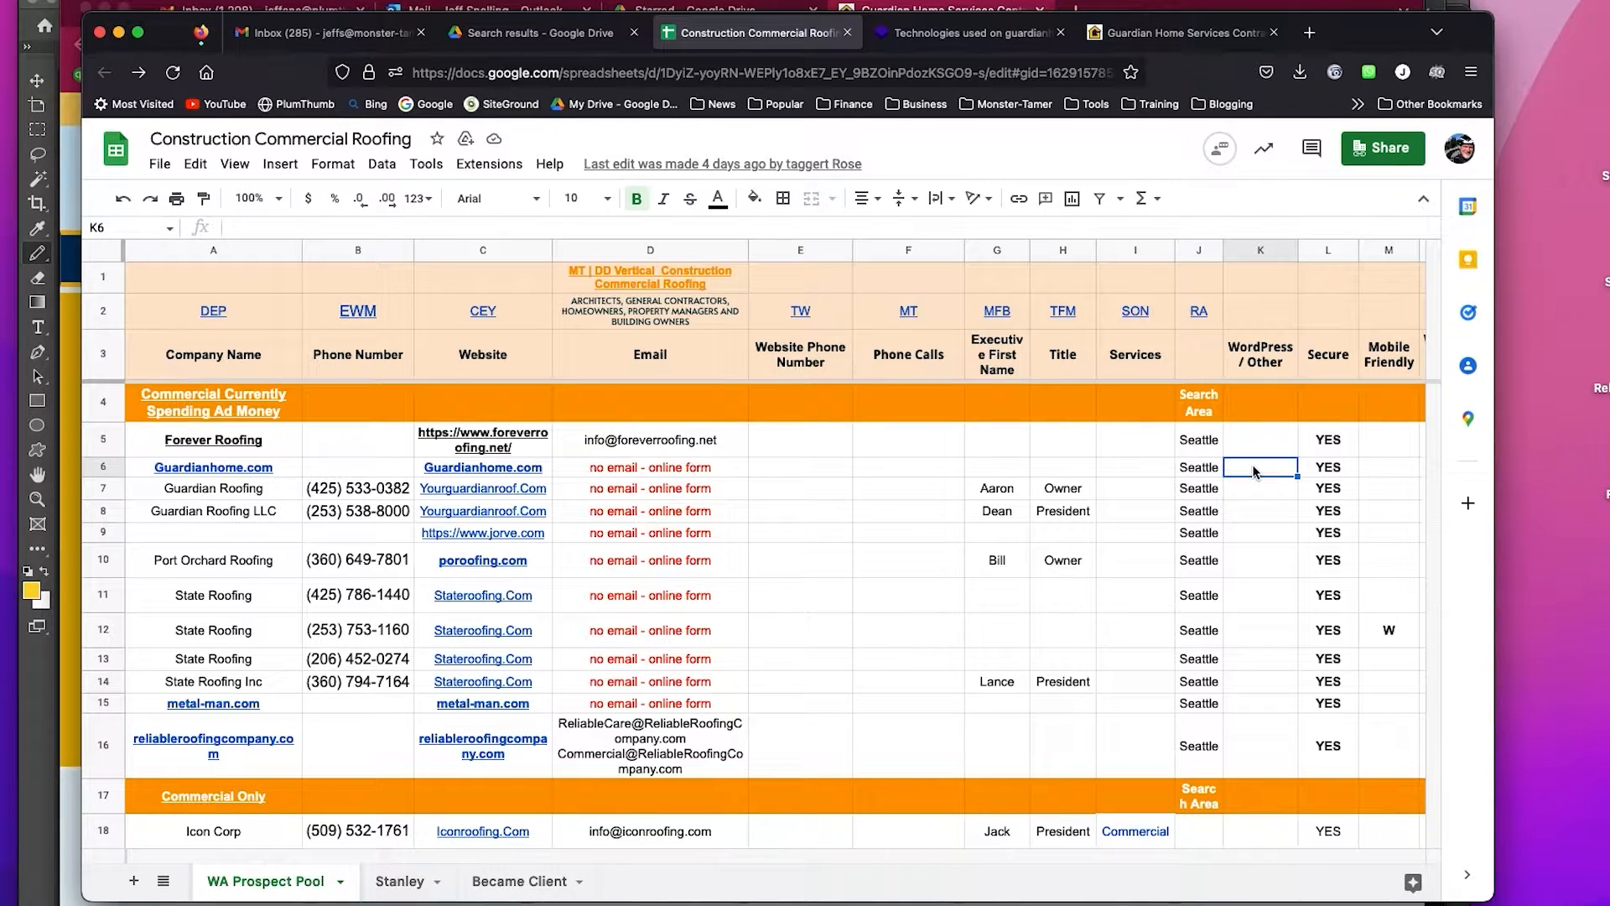
{"action": "type", "text": "Wordpress"}
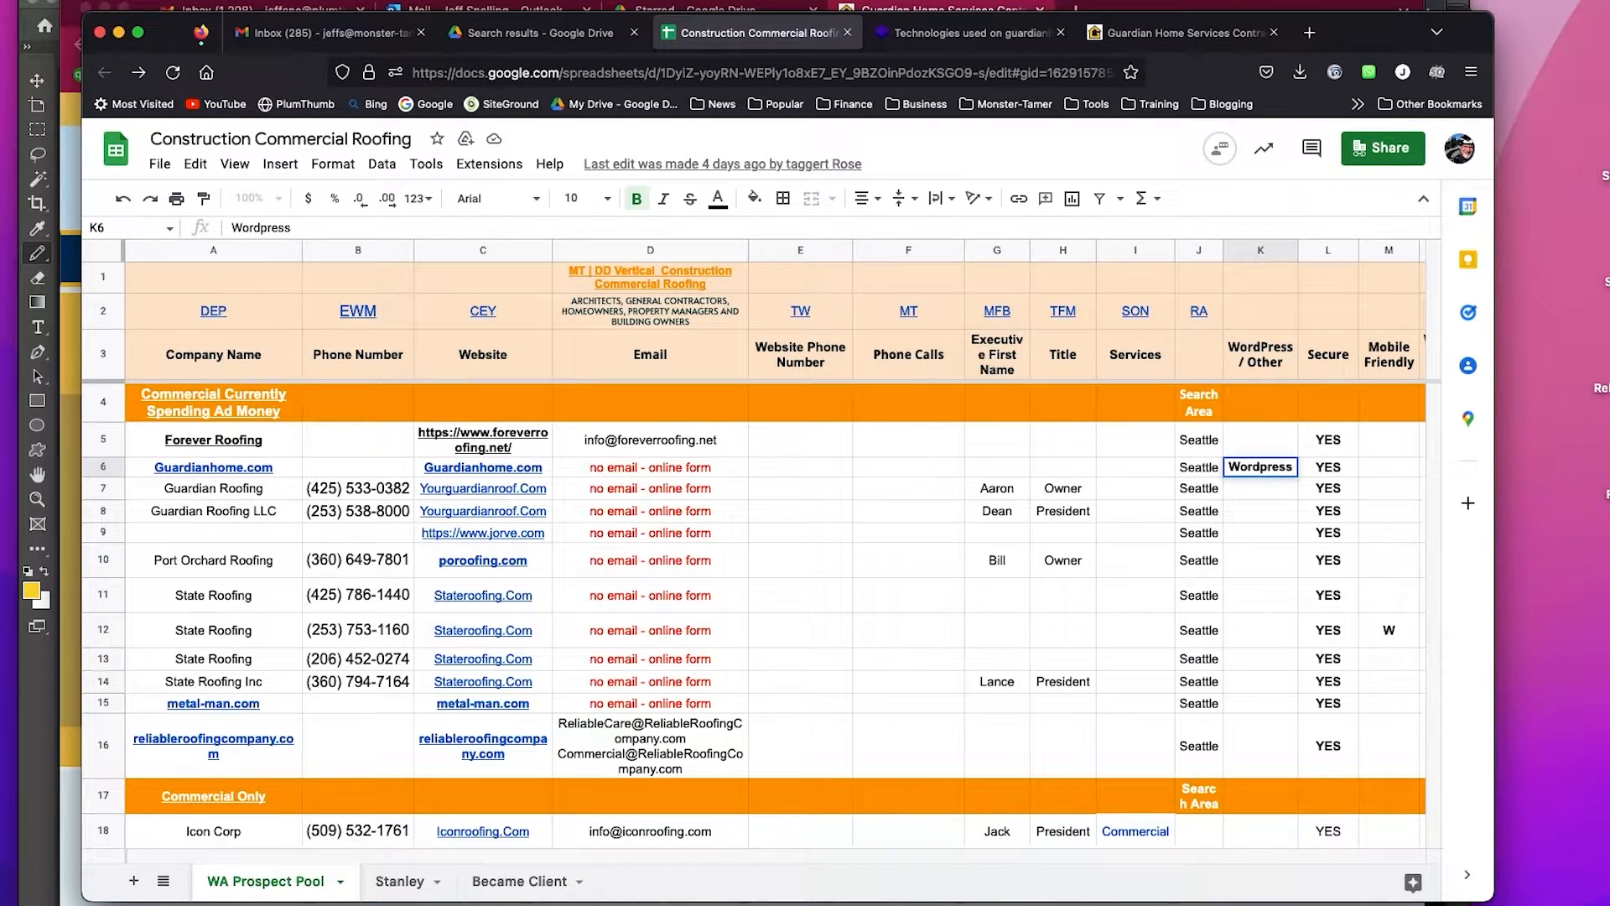
{"action": "key", "text": "Return"}
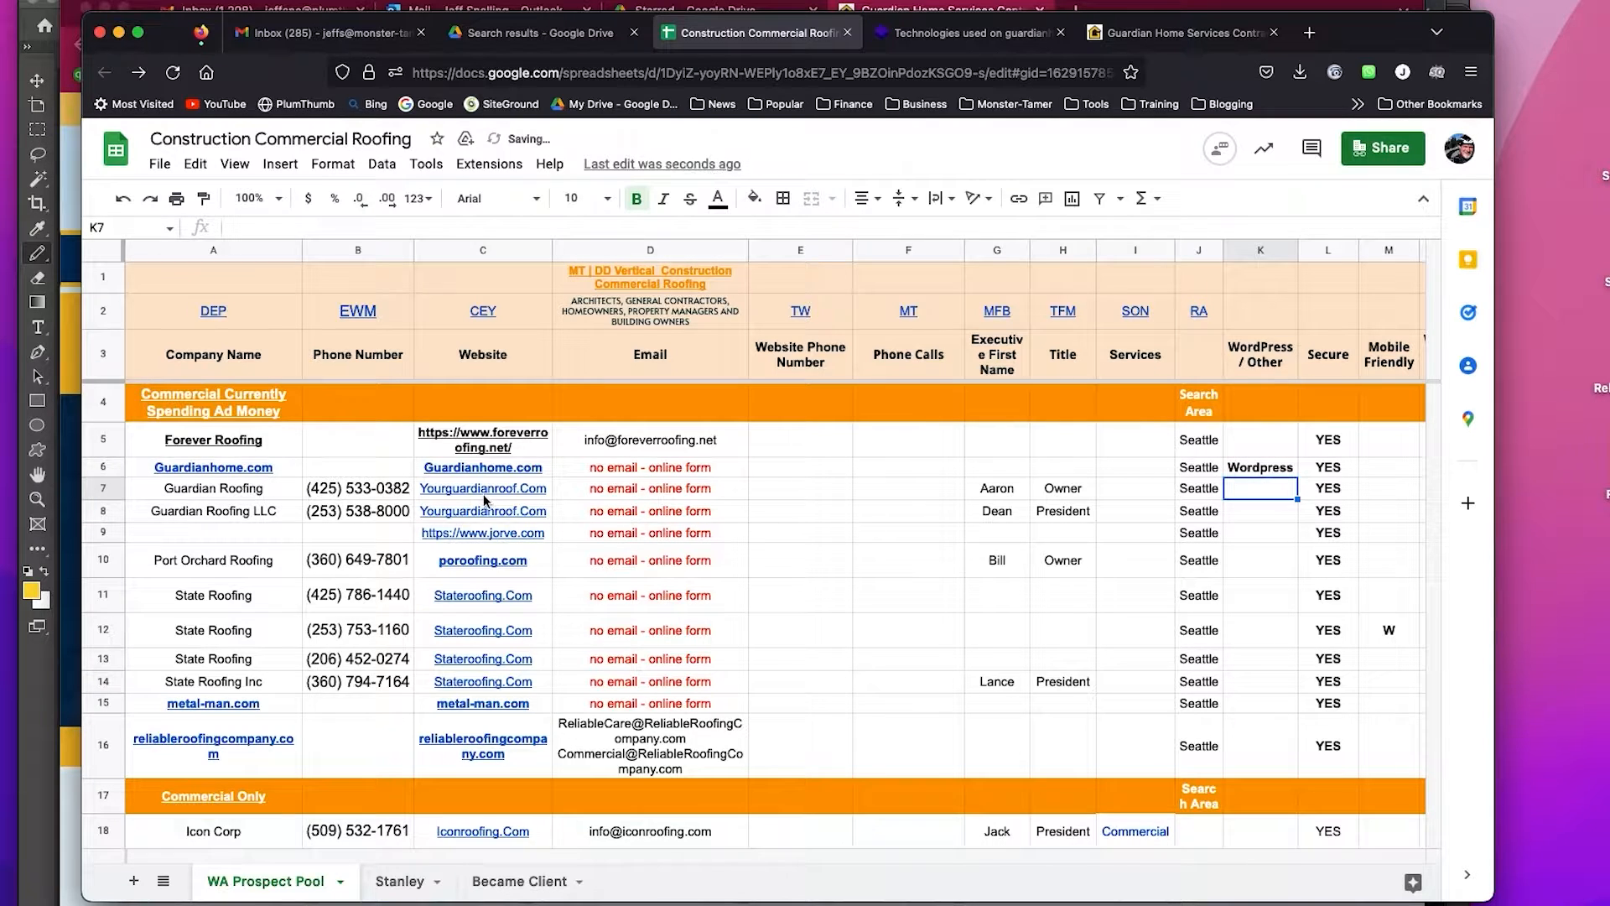
- Check the Yourguardianroof.Com website links in rows 7 and 8, and copy the jorve.com link from row 9
{"action": "mouse_move", "coordinate": [476, 495]}
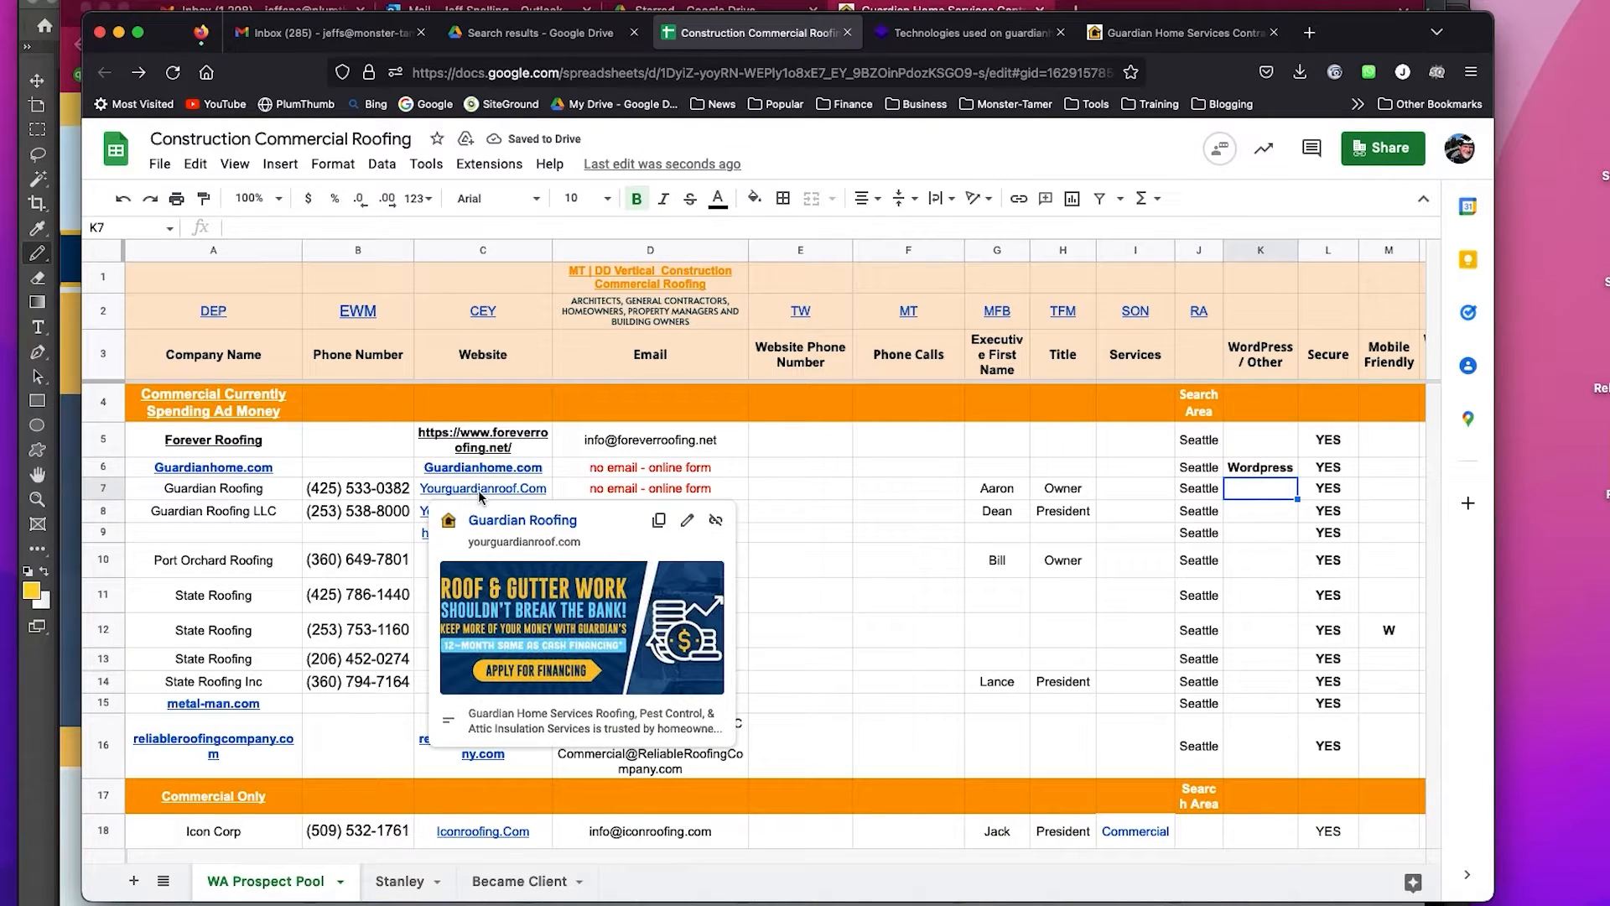
{"action": "mouse_move", "coordinate": [456, 464]}
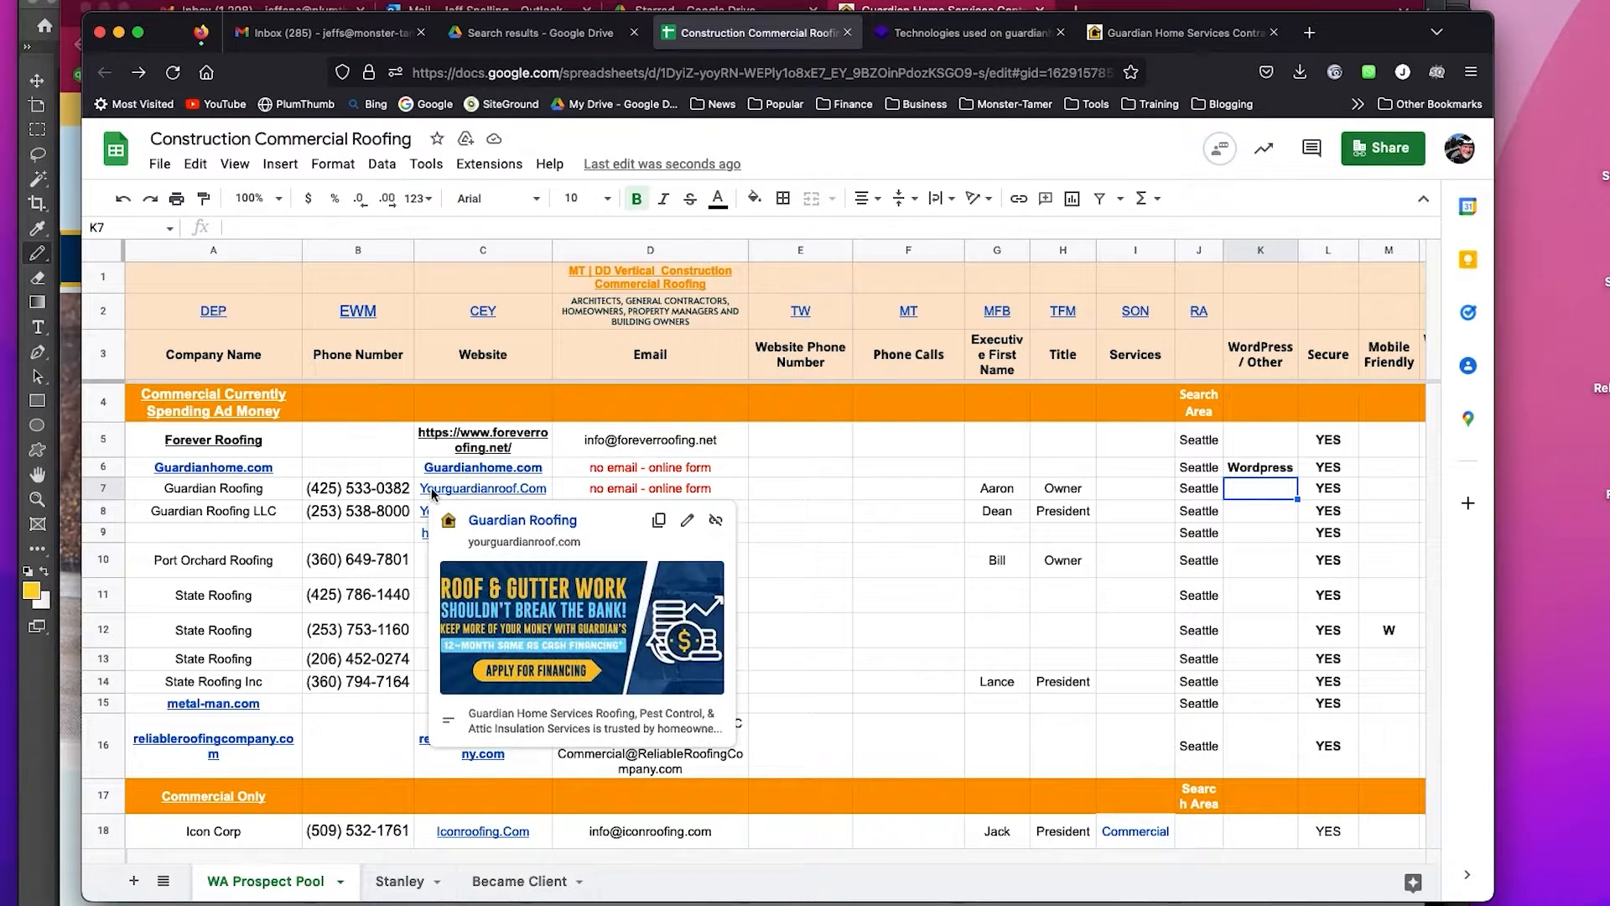
{"action": "left_click", "coordinate": [773, 496]}
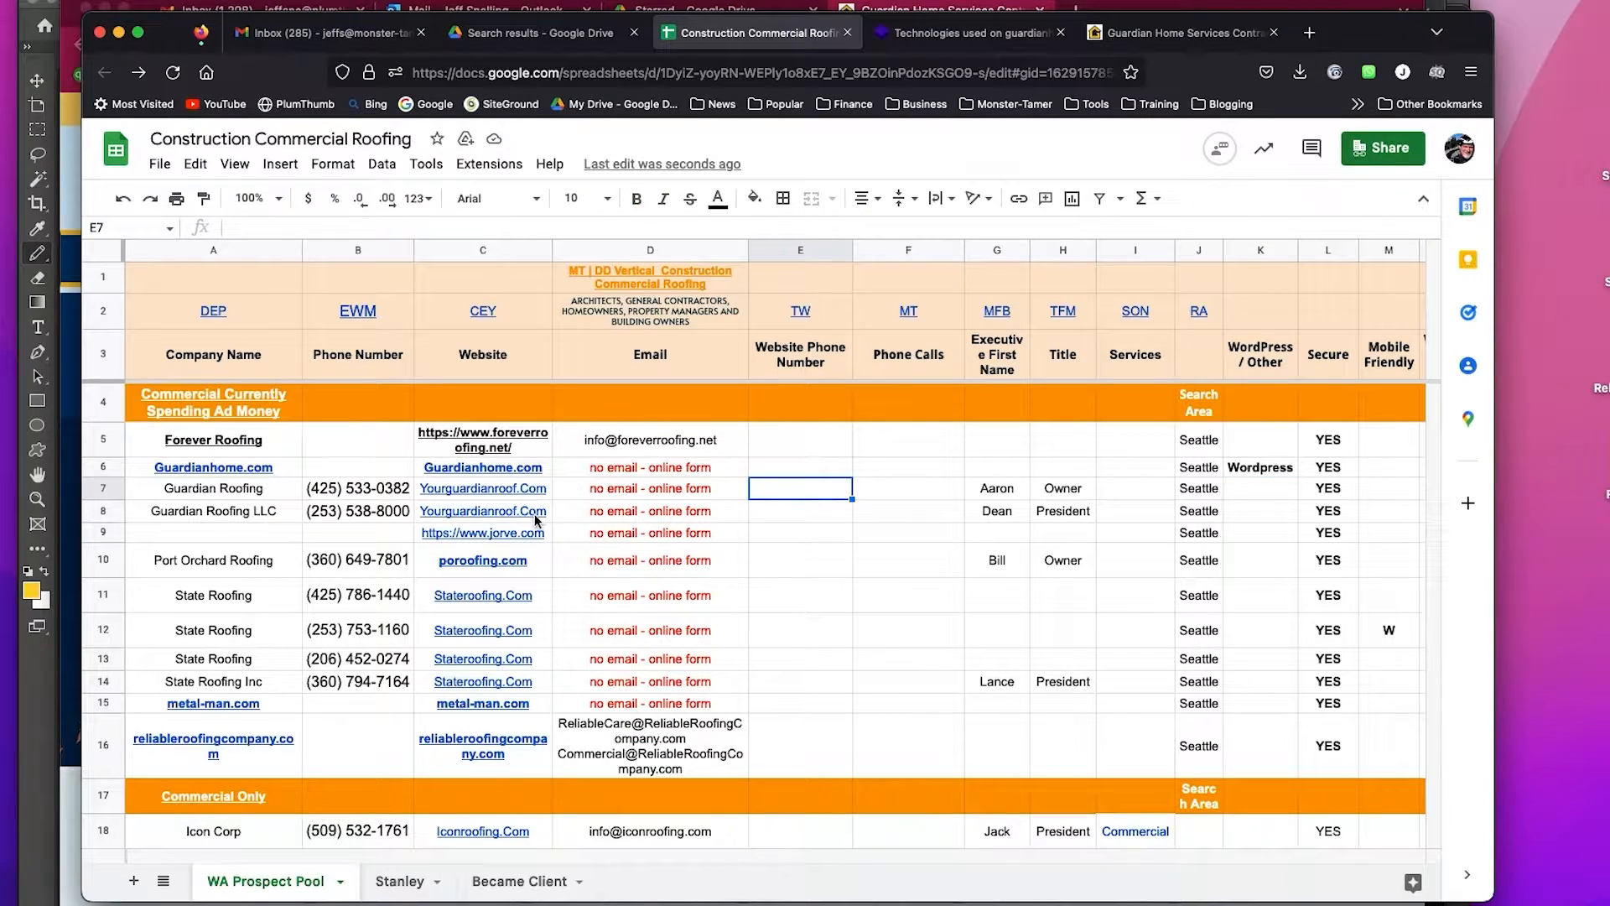
{"action": "mouse_move", "coordinate": [530, 517]}
{"action": "left_click", "coordinate": [776, 534]}
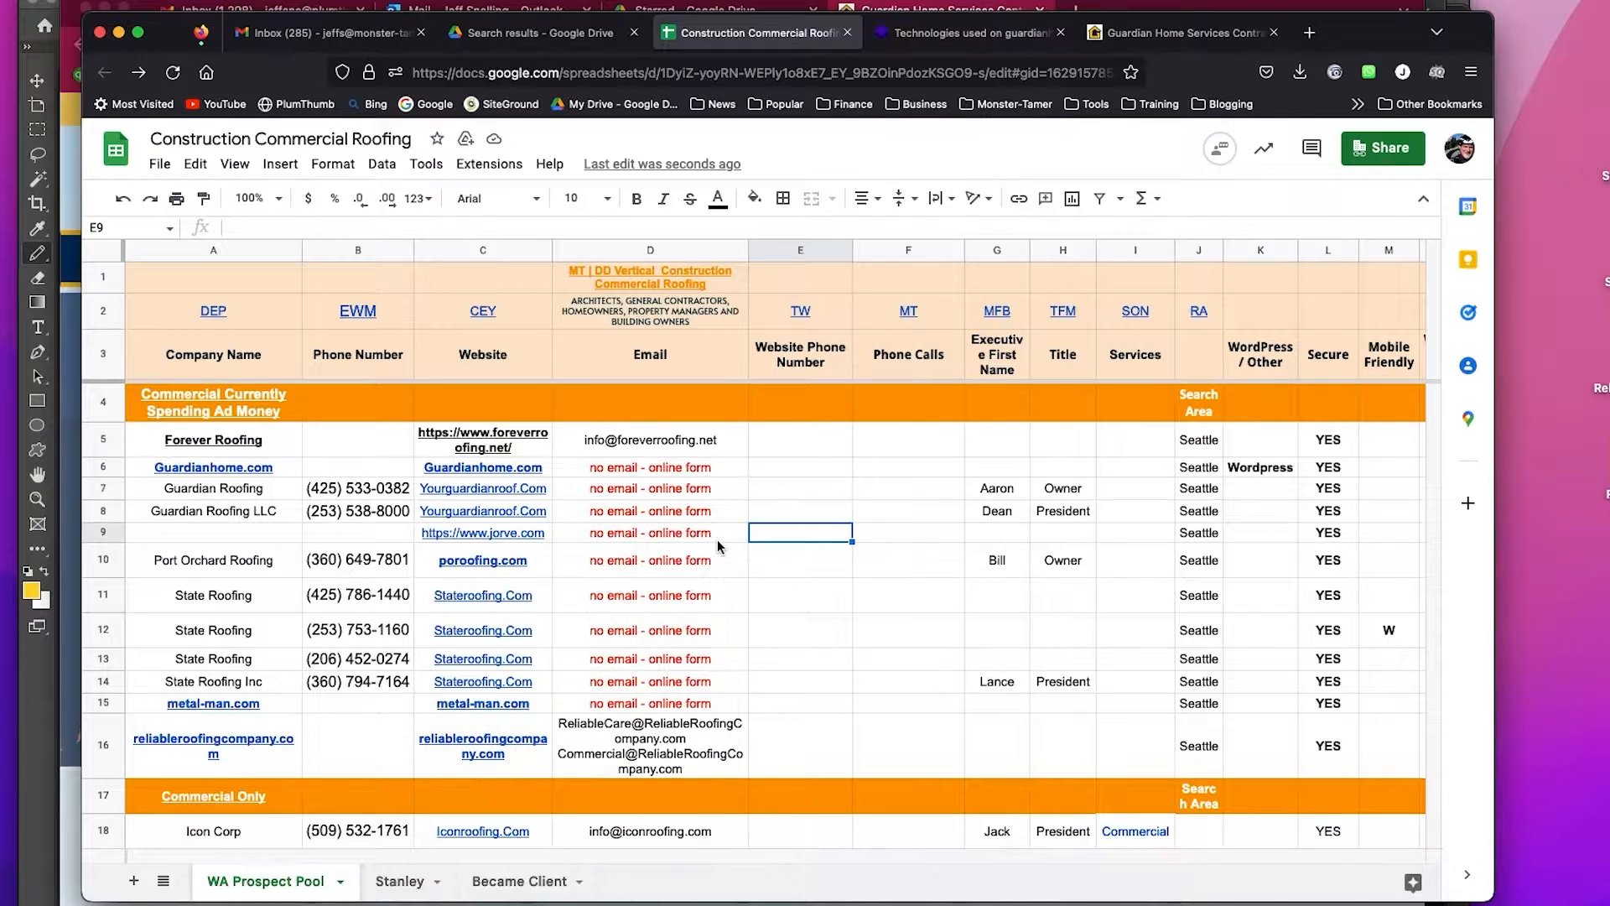
{"action": "mouse_move", "coordinate": [495, 537]}
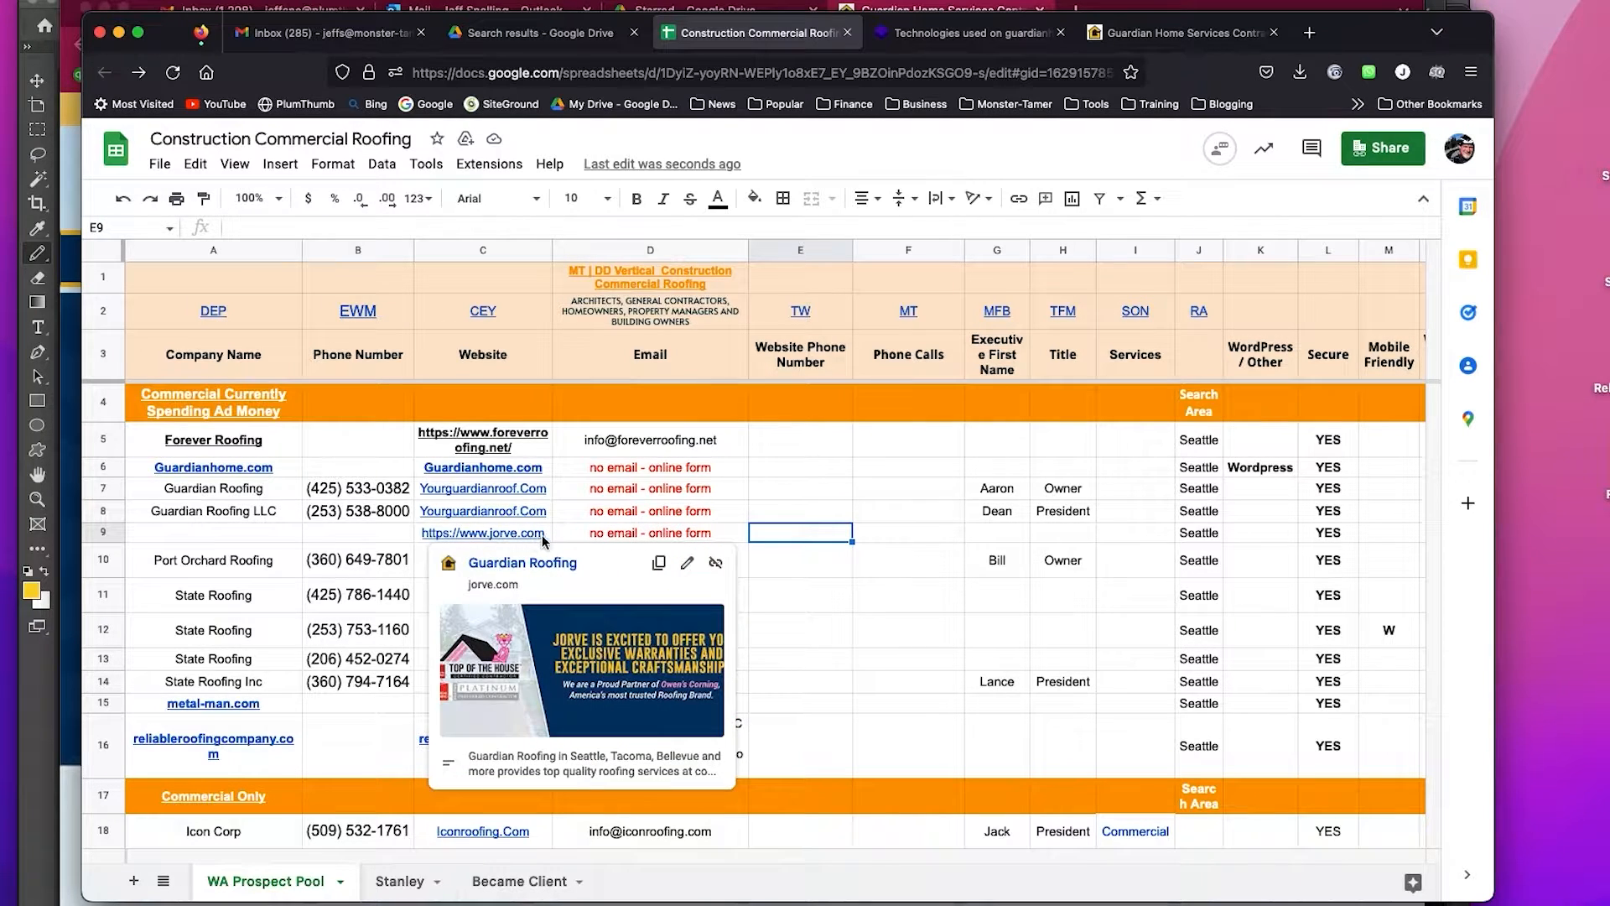
{"action": "left_click", "coordinate": [660, 563]}
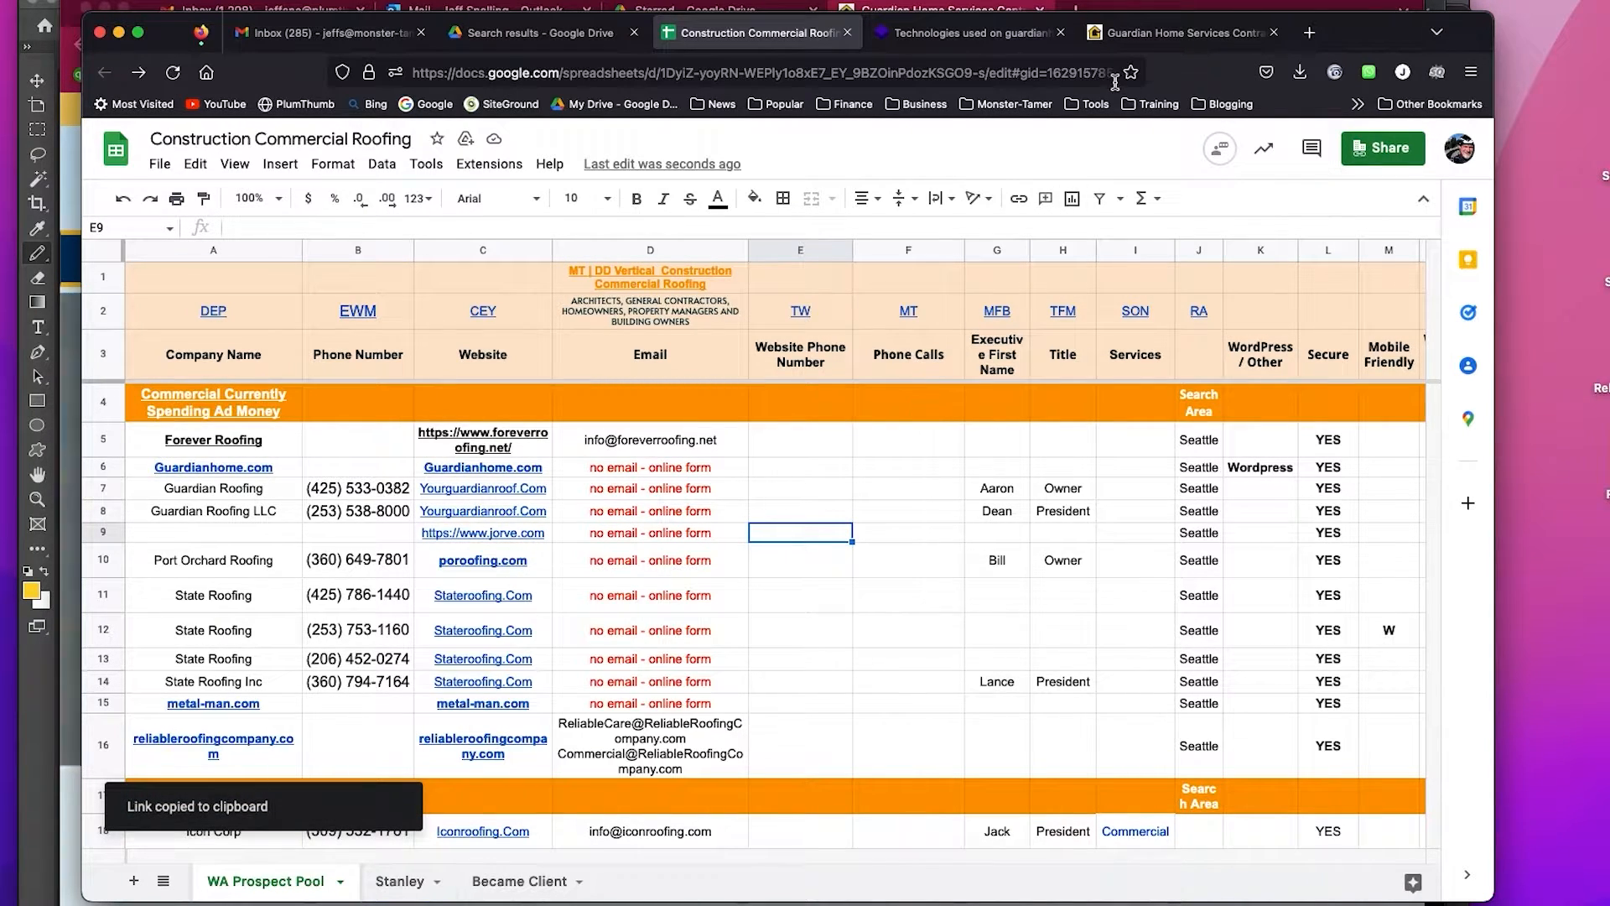
{"action": "left_click", "coordinate": [968, 33]}
{"action": "scroll", "coordinate": [718, 266], "scroll_direction": "up", "scroll_amount": 2}
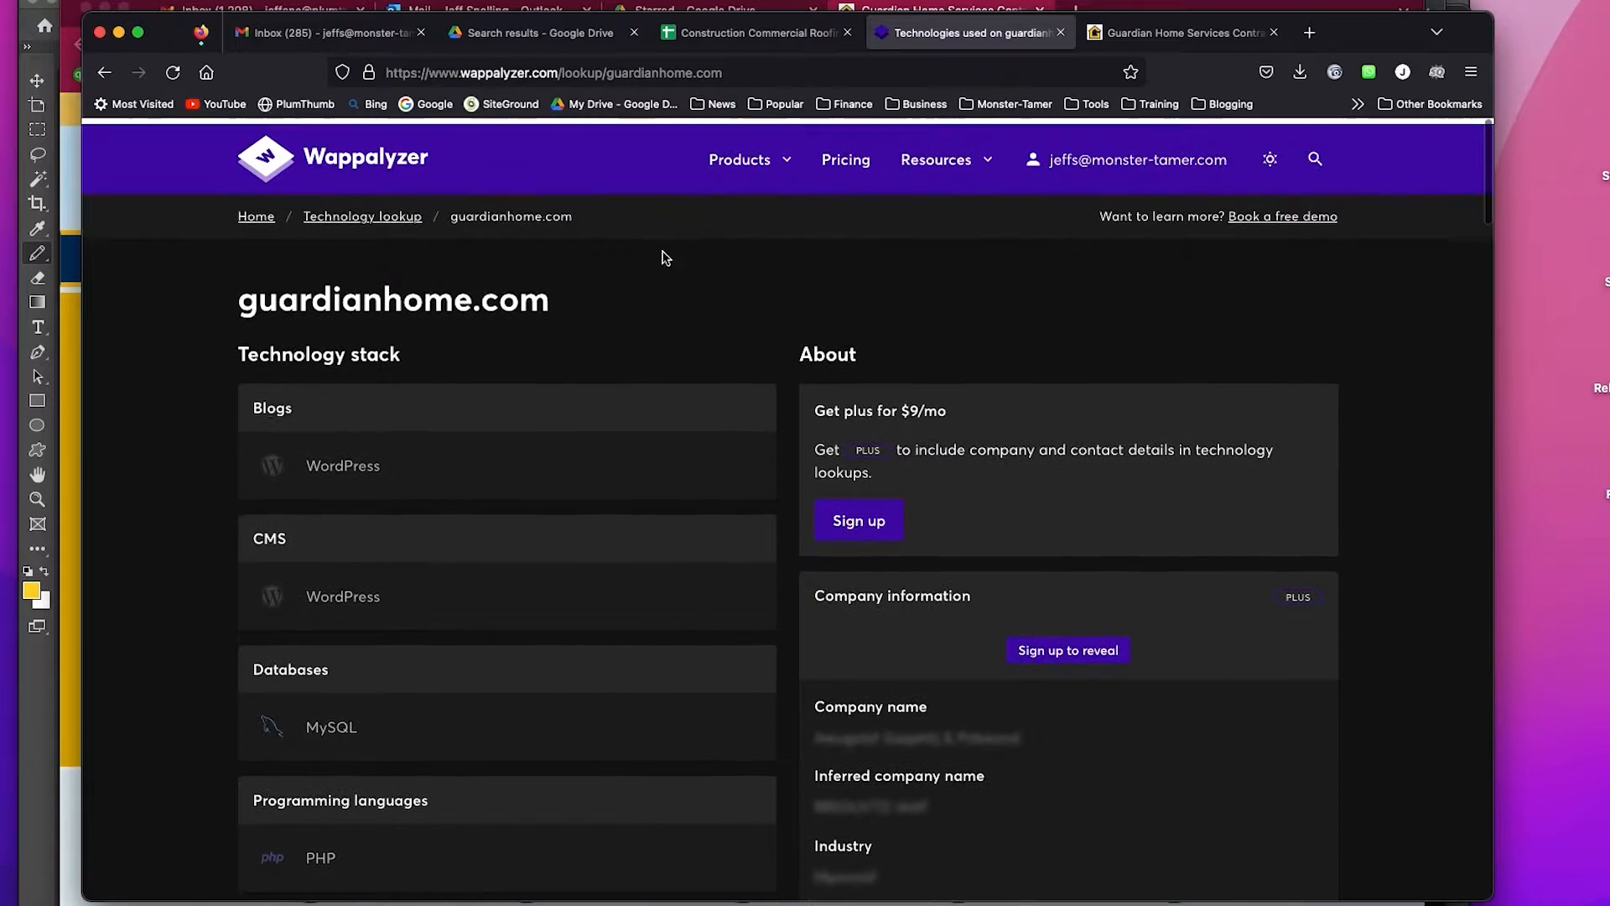
{"action": "left_click", "coordinate": [255, 206]}
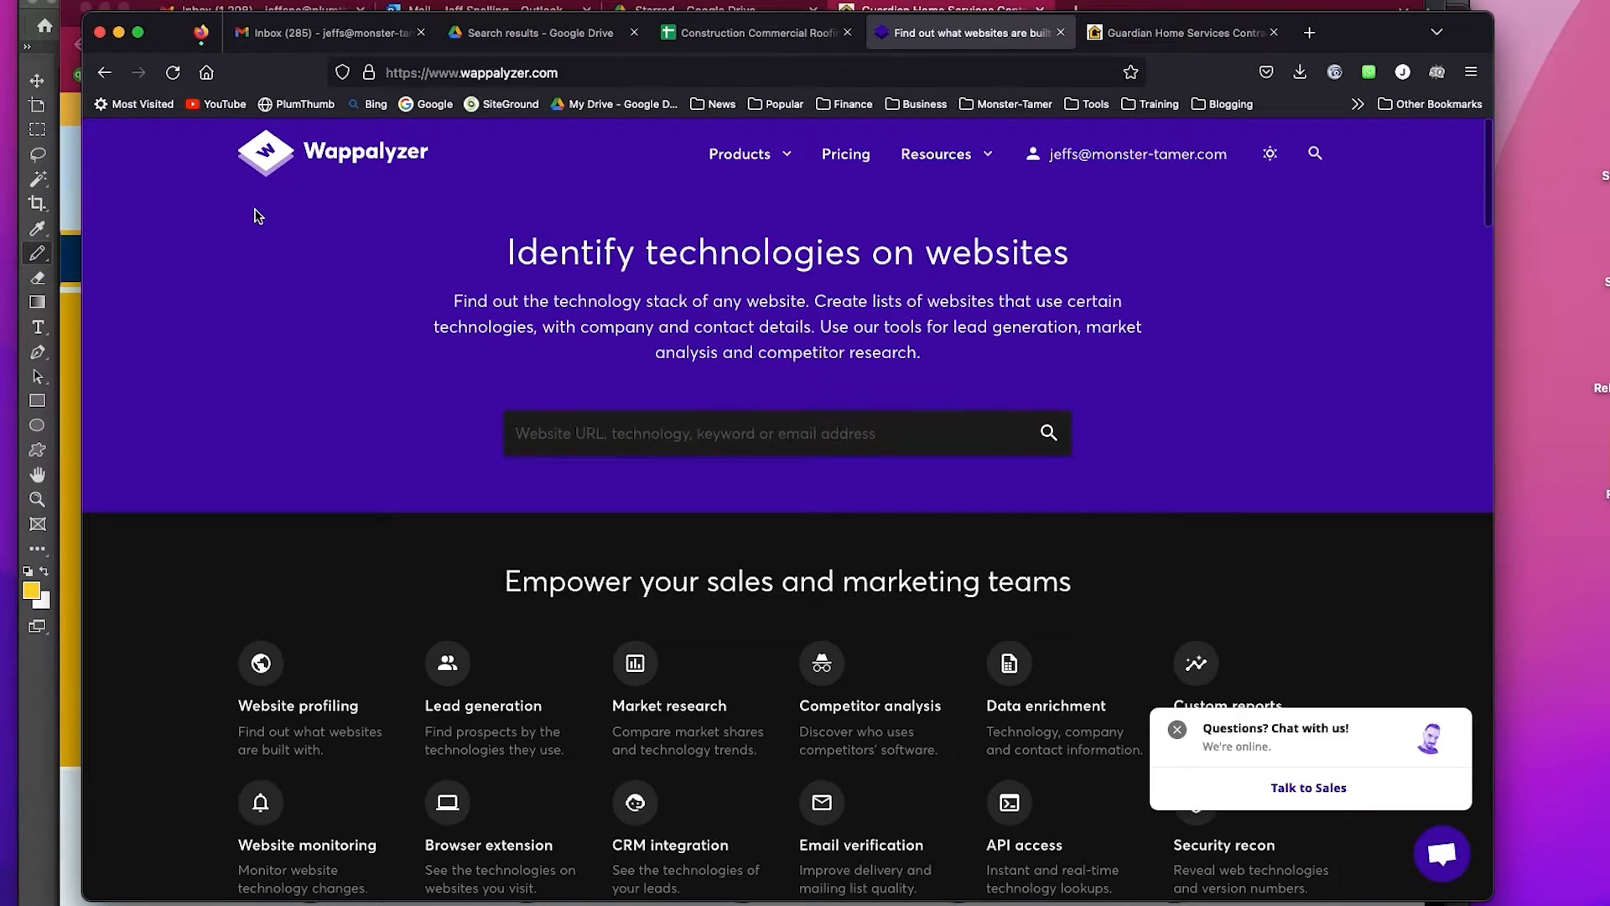
{"action": "left_click", "coordinate": [688, 439]}
{"action": "key", "text": "super+v"}
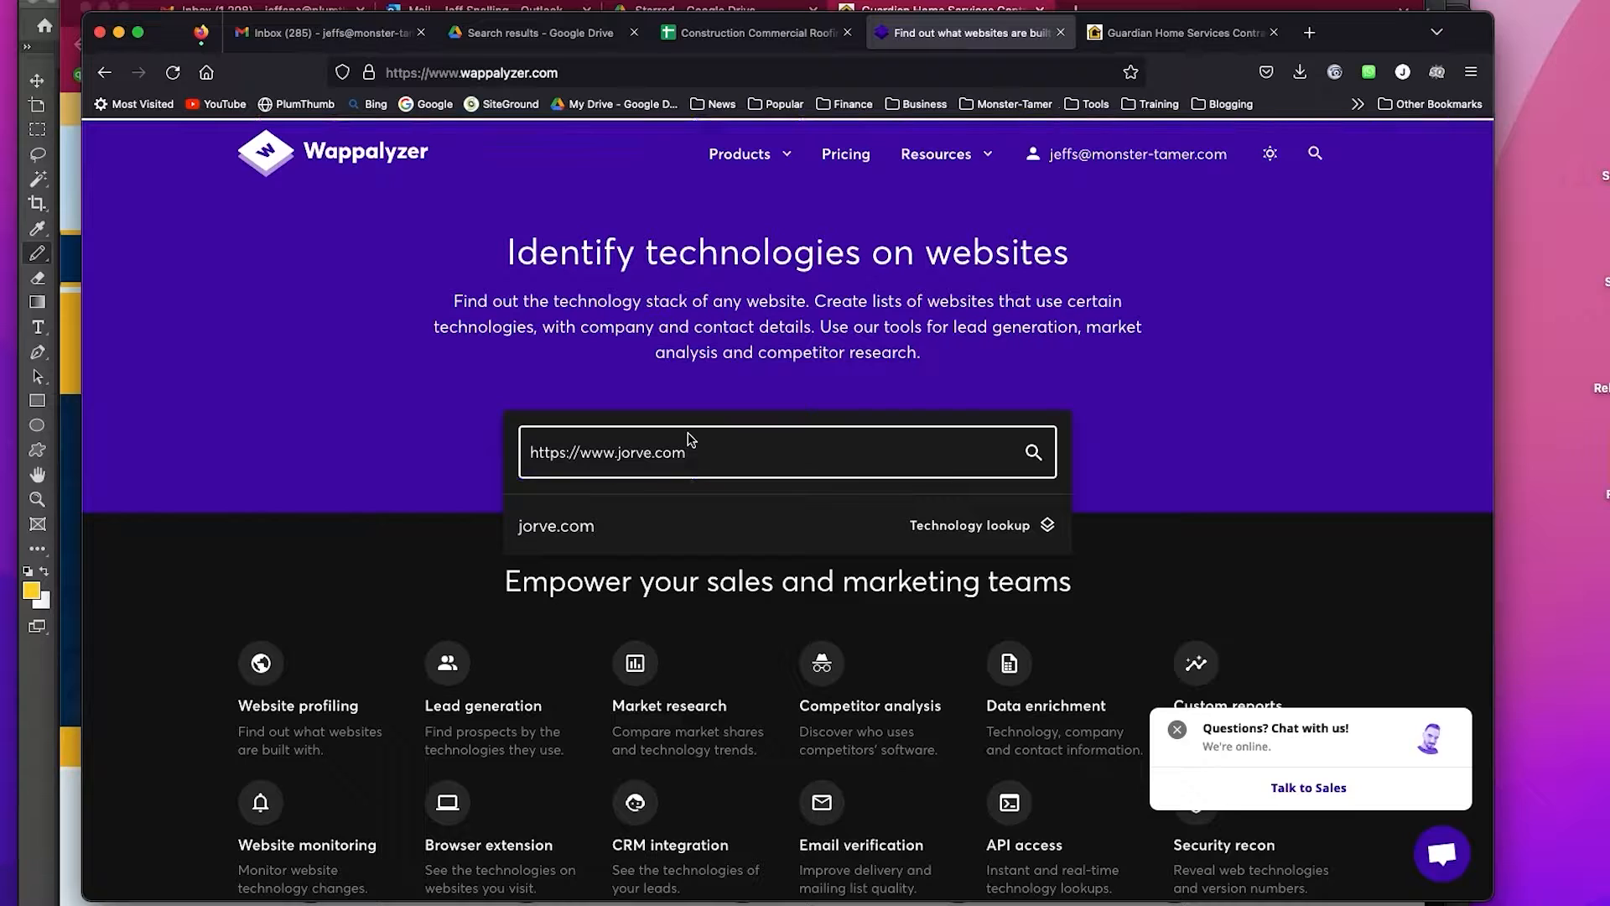
{"action": "left_click", "coordinate": [624, 529]}
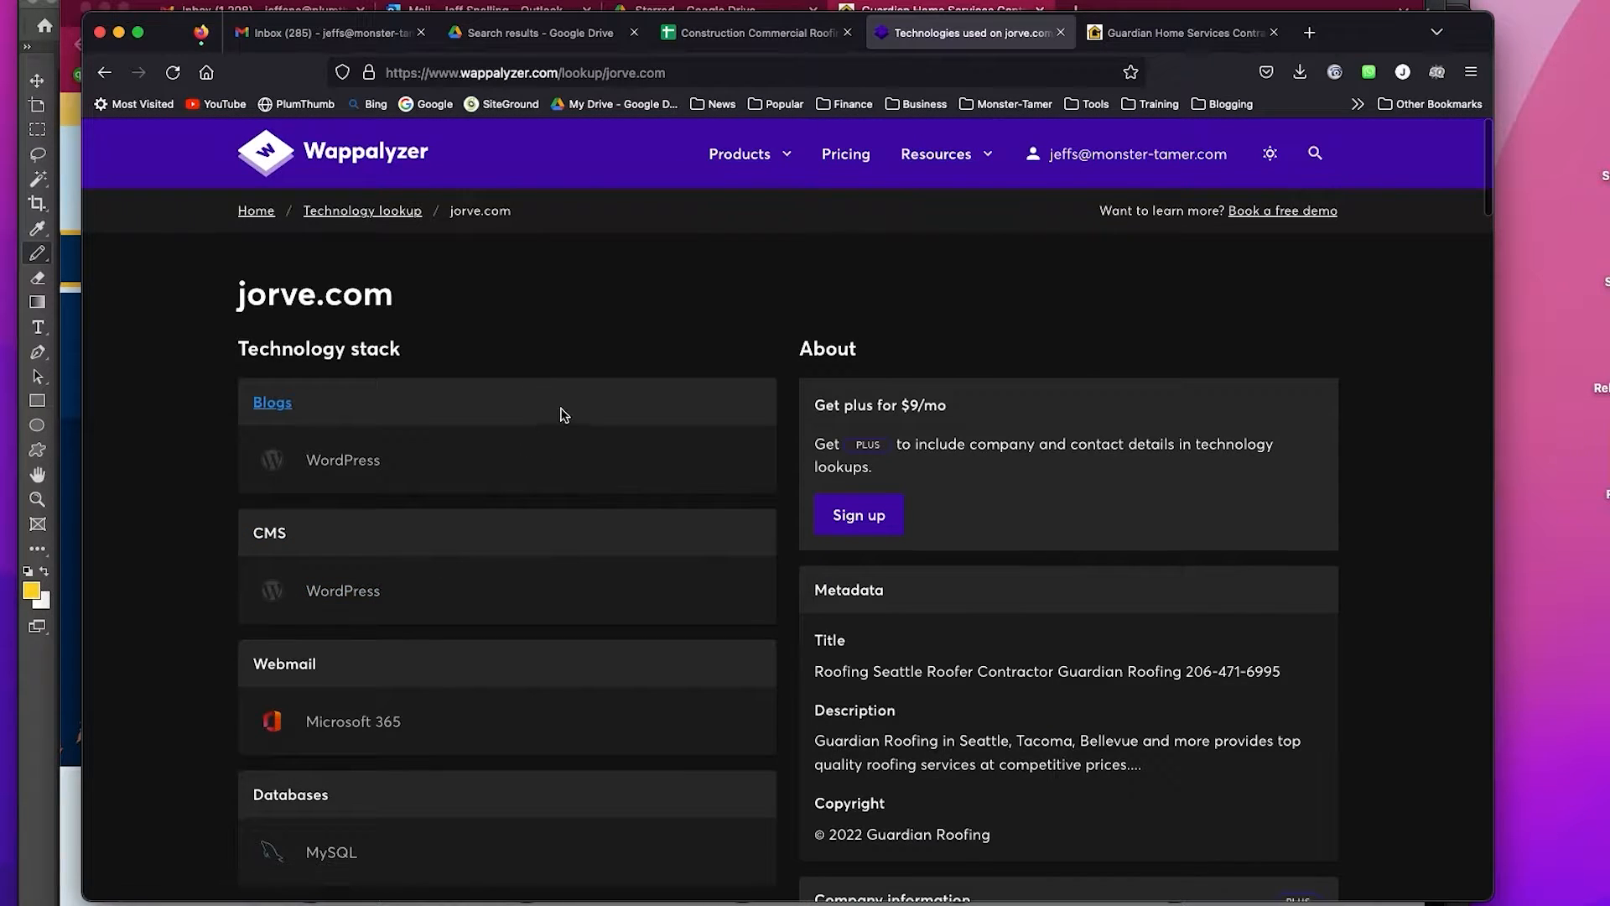
- Switch to Chrome and load jorve.com in place of the Guardian home page
{"action": "key", "text": "super+Tab"}
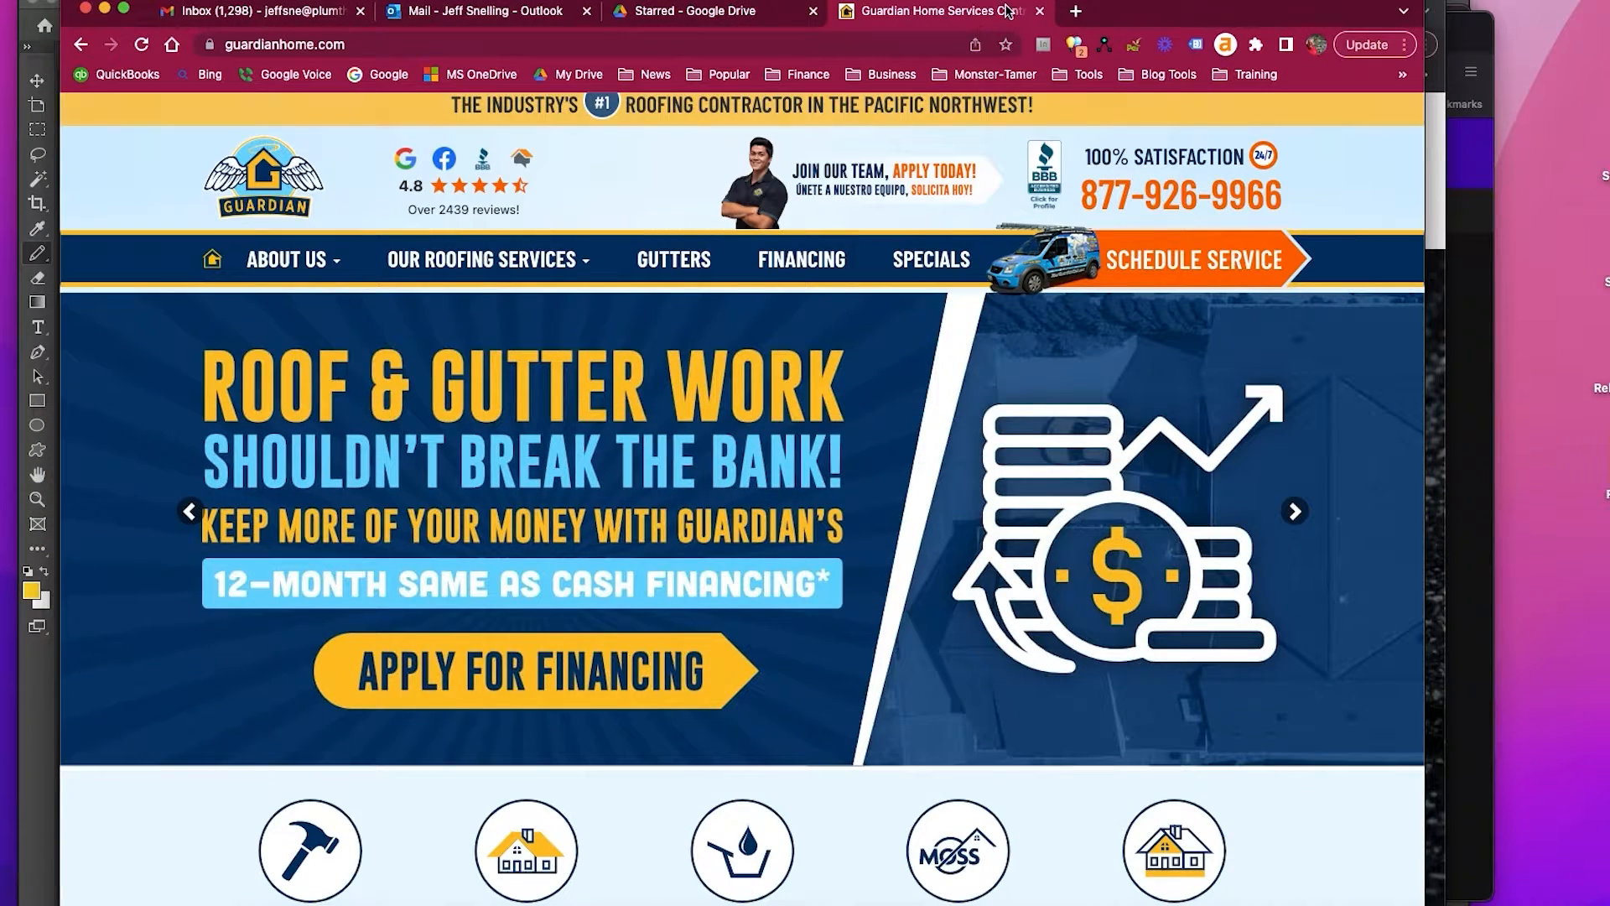
{"action": "left_click", "coordinate": [759, 47]}
{"action": "type", "text": "jorve.com"}
{"action": "key", "text": "Return"}
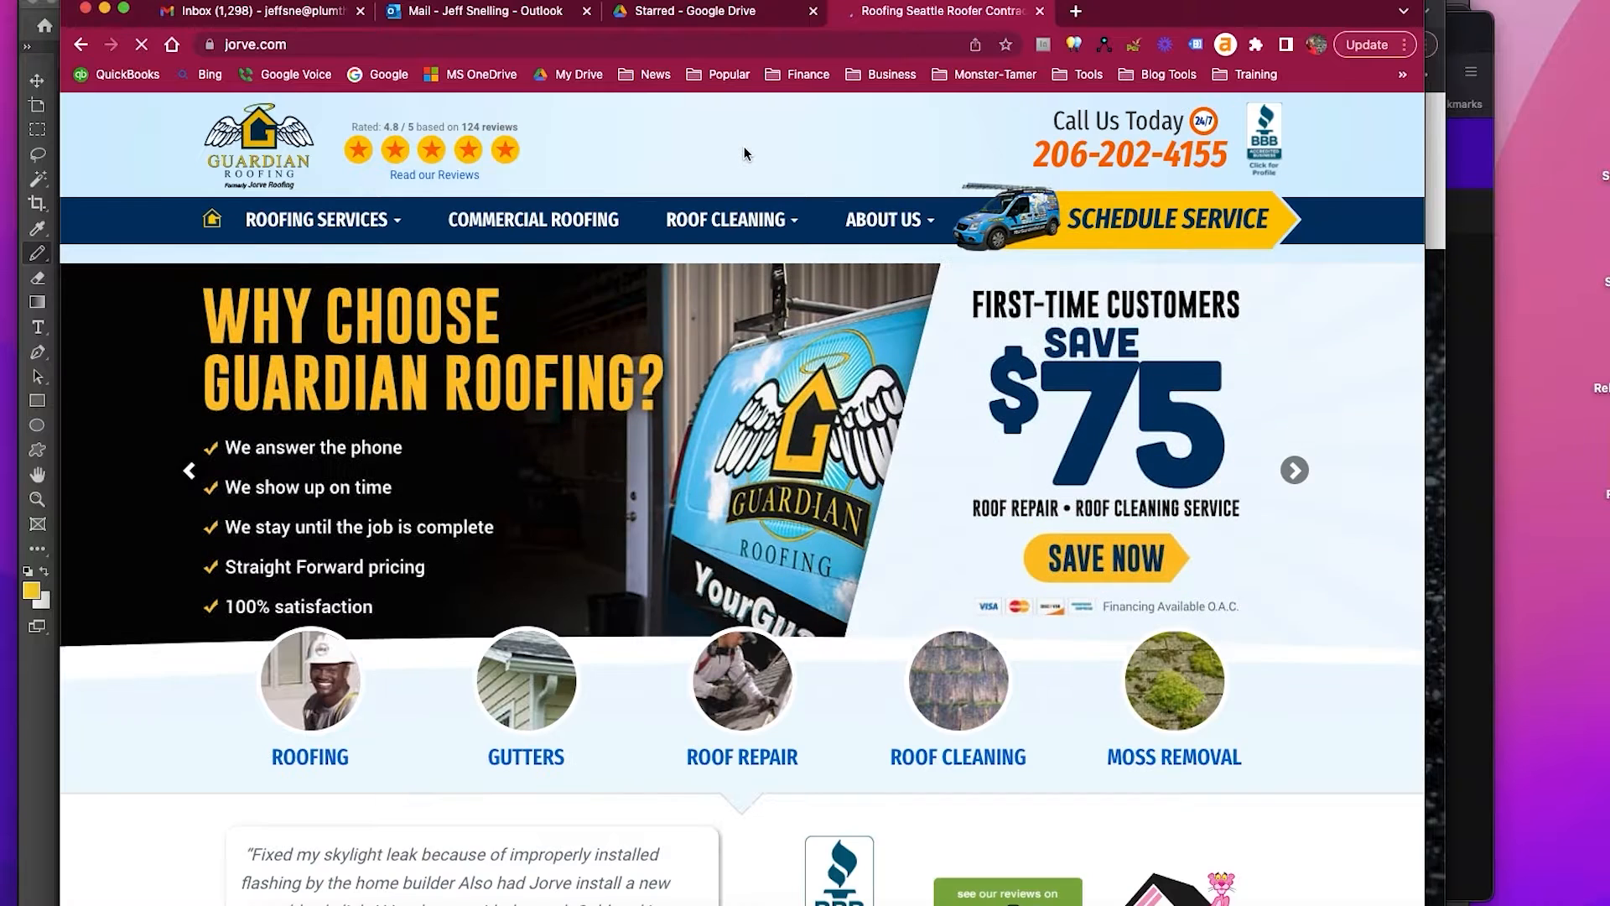
- Inspect the jorve.com source files in DevTools, expanding the wp-content and themes/bpl/_assets folders
{"action": "right_click", "coordinate": [120, 146]}
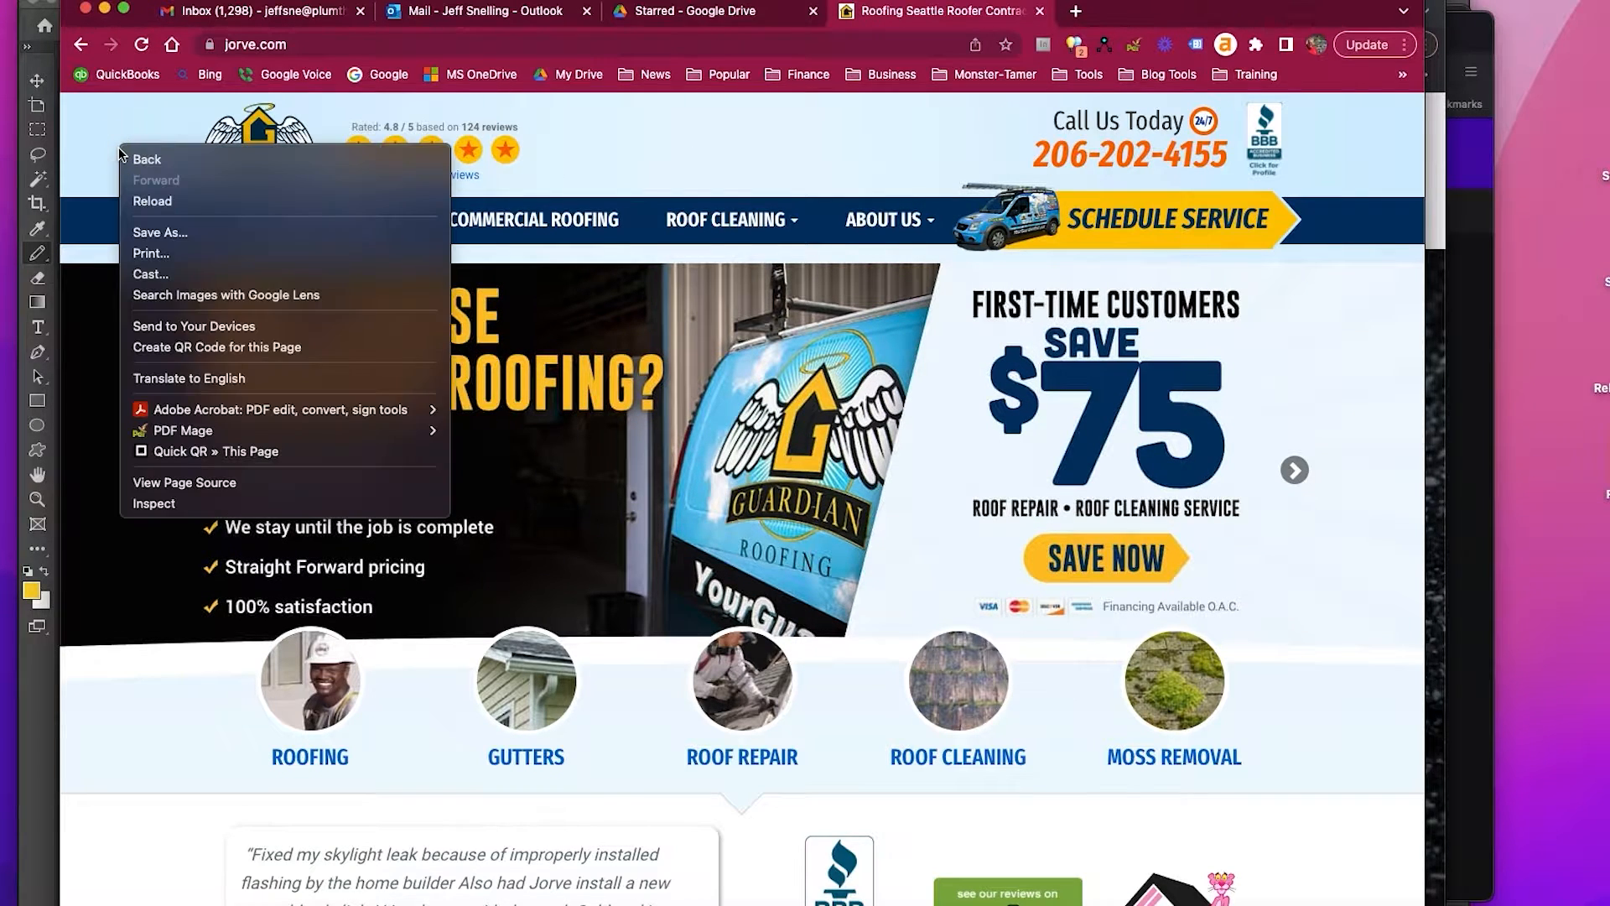
{"action": "left_click", "coordinate": [171, 503]}
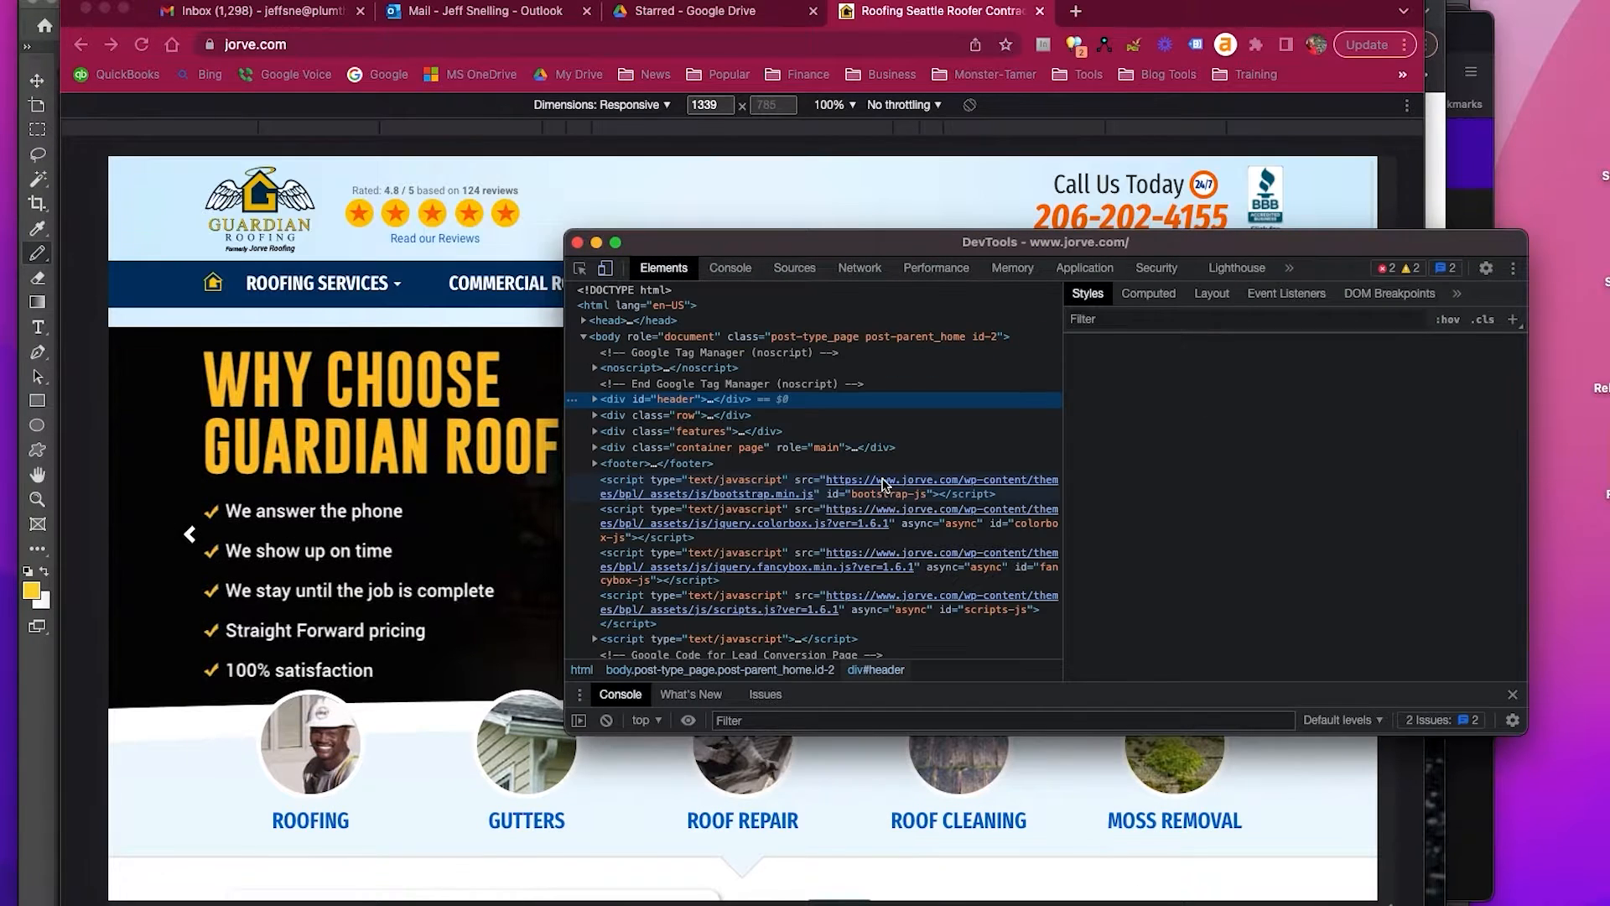
{"action": "left_click", "coordinate": [796, 269]}
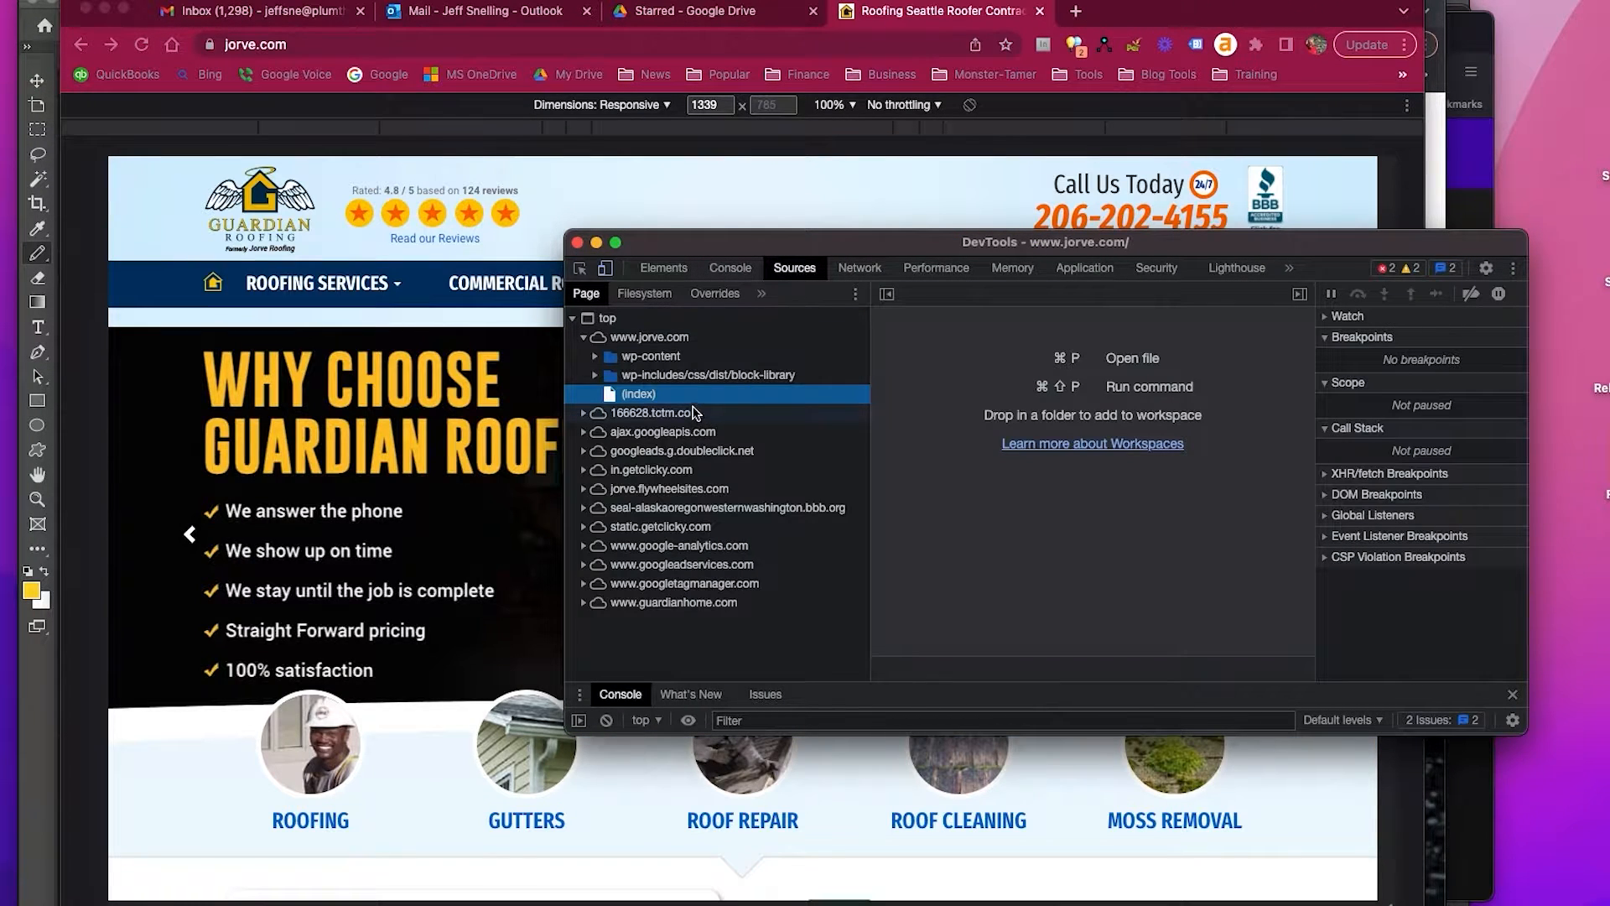
{"action": "left_click", "coordinate": [596, 357]}
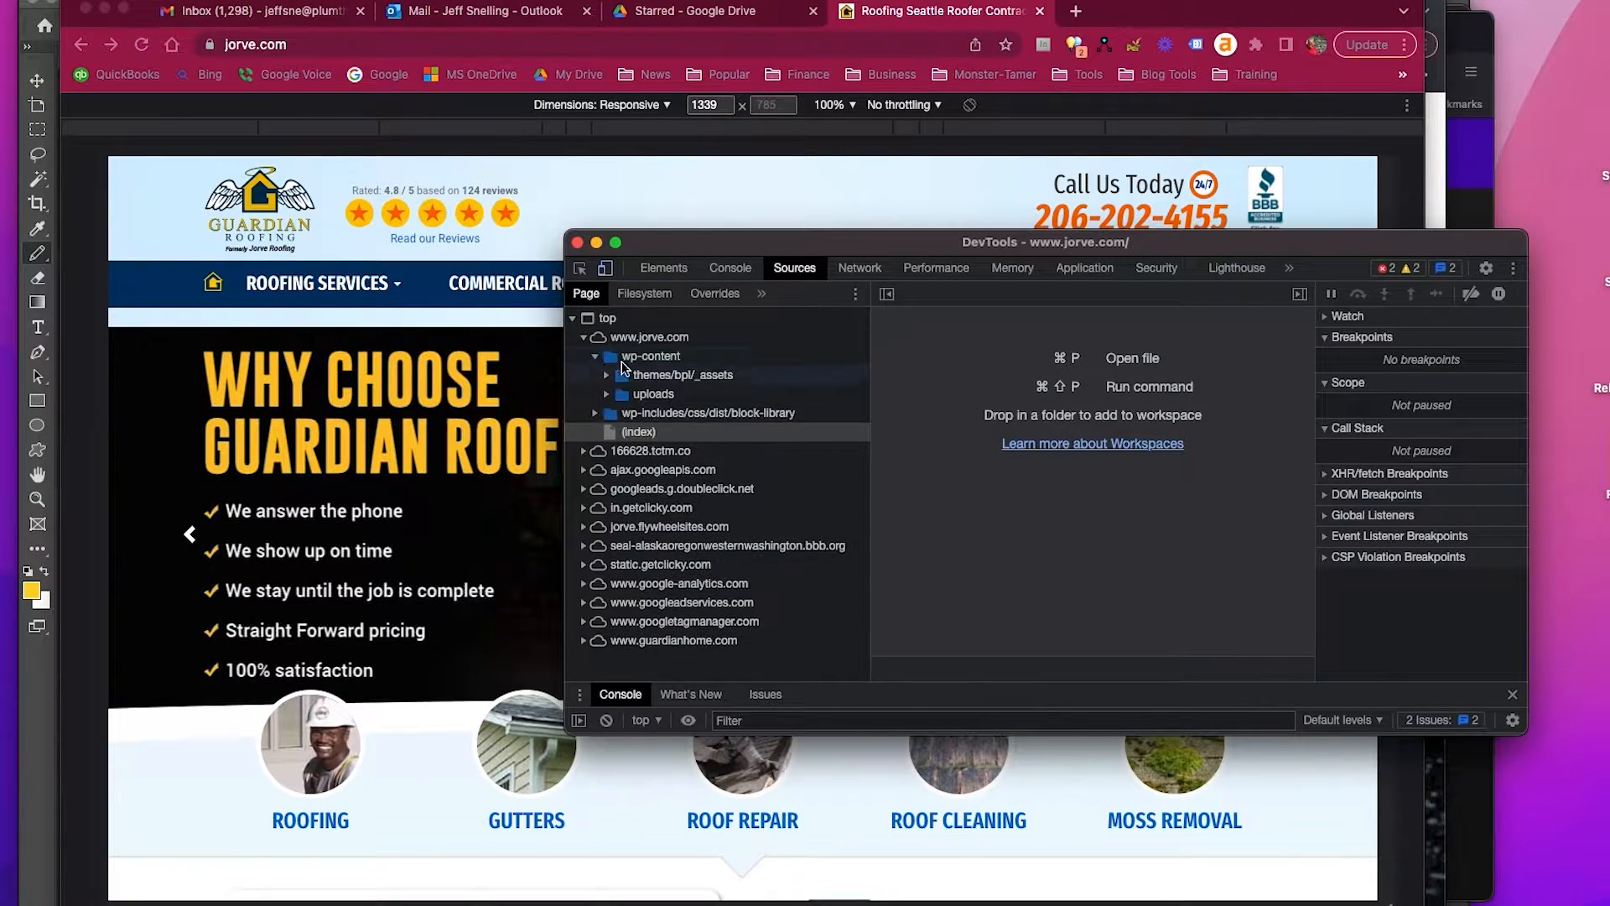
{"action": "left_click", "coordinate": [644, 379]}
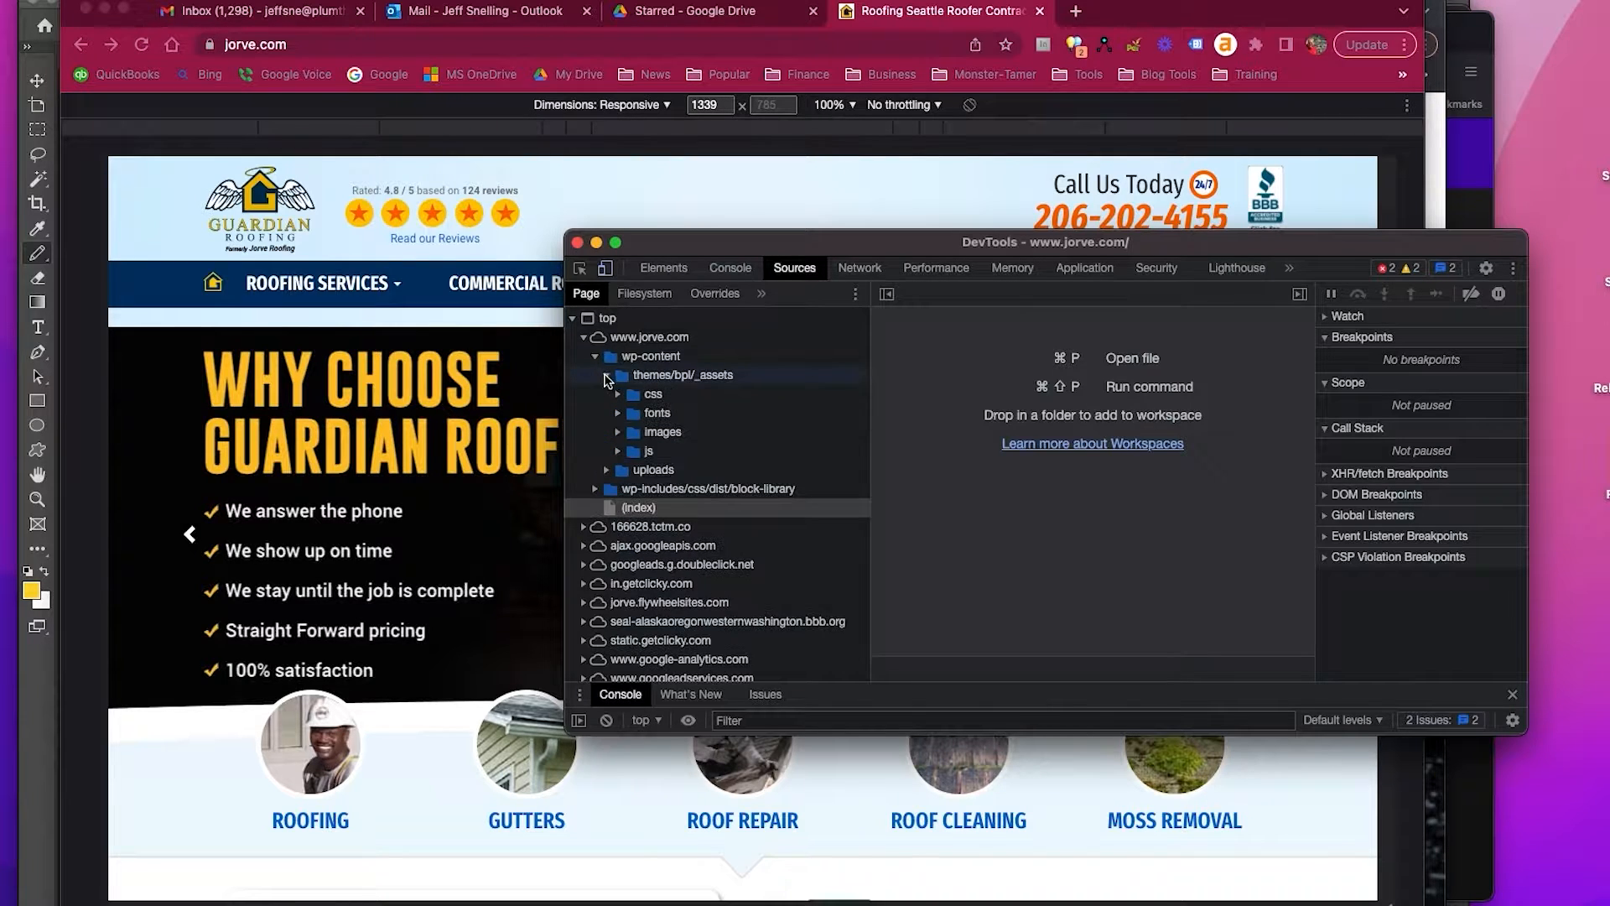
{"action": "left_click", "coordinate": [654, 394]}
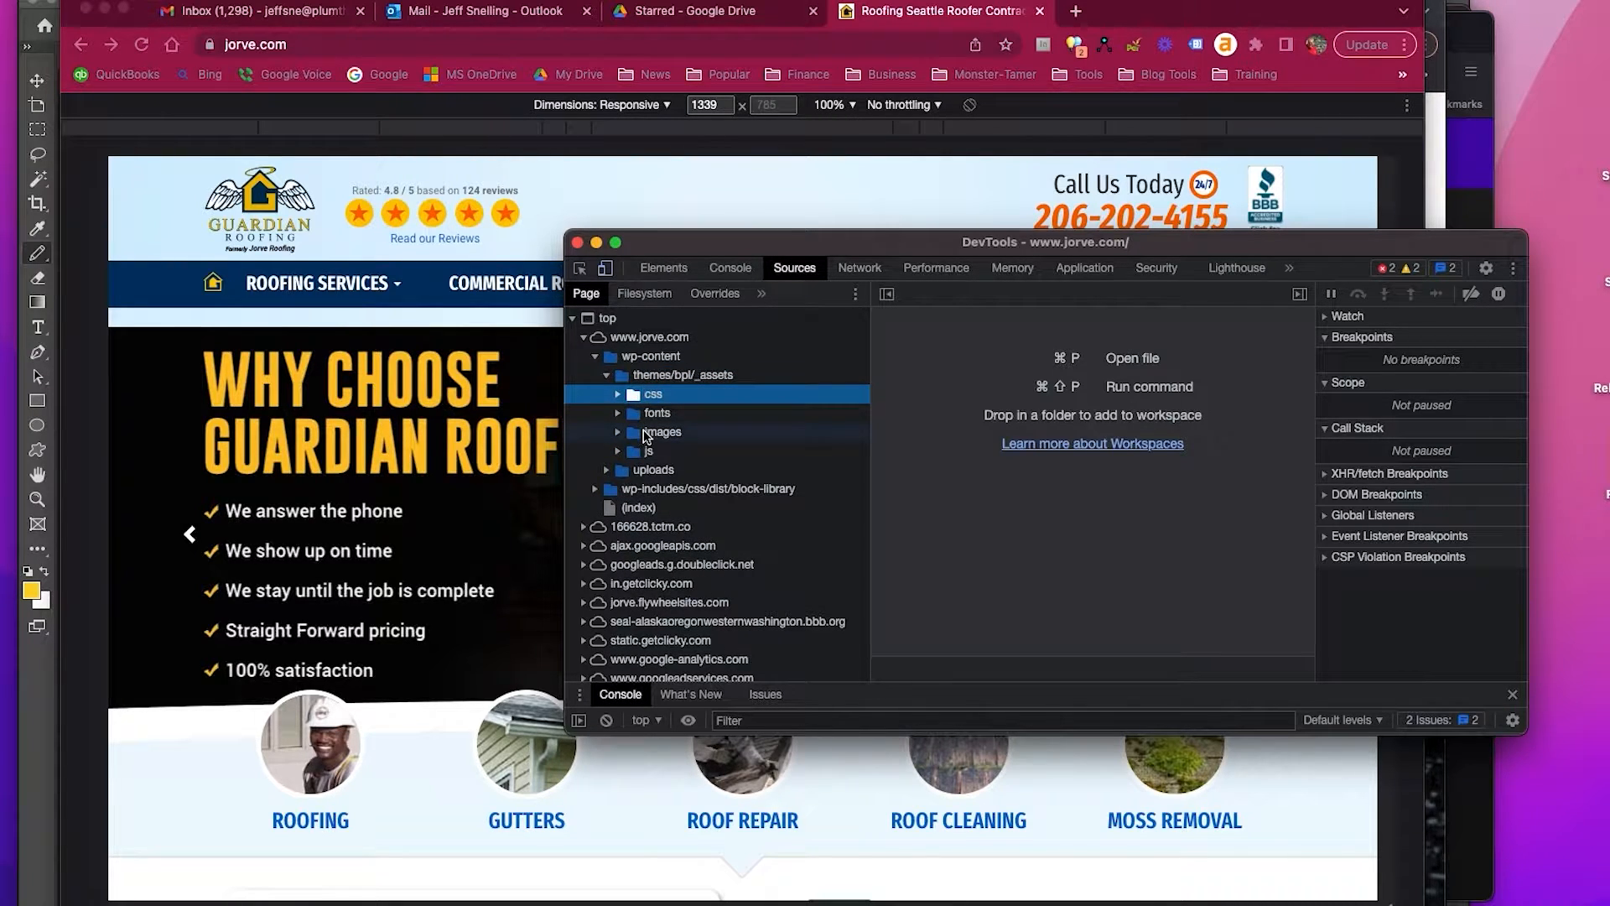
{"action": "left_click", "coordinate": [640, 358]}
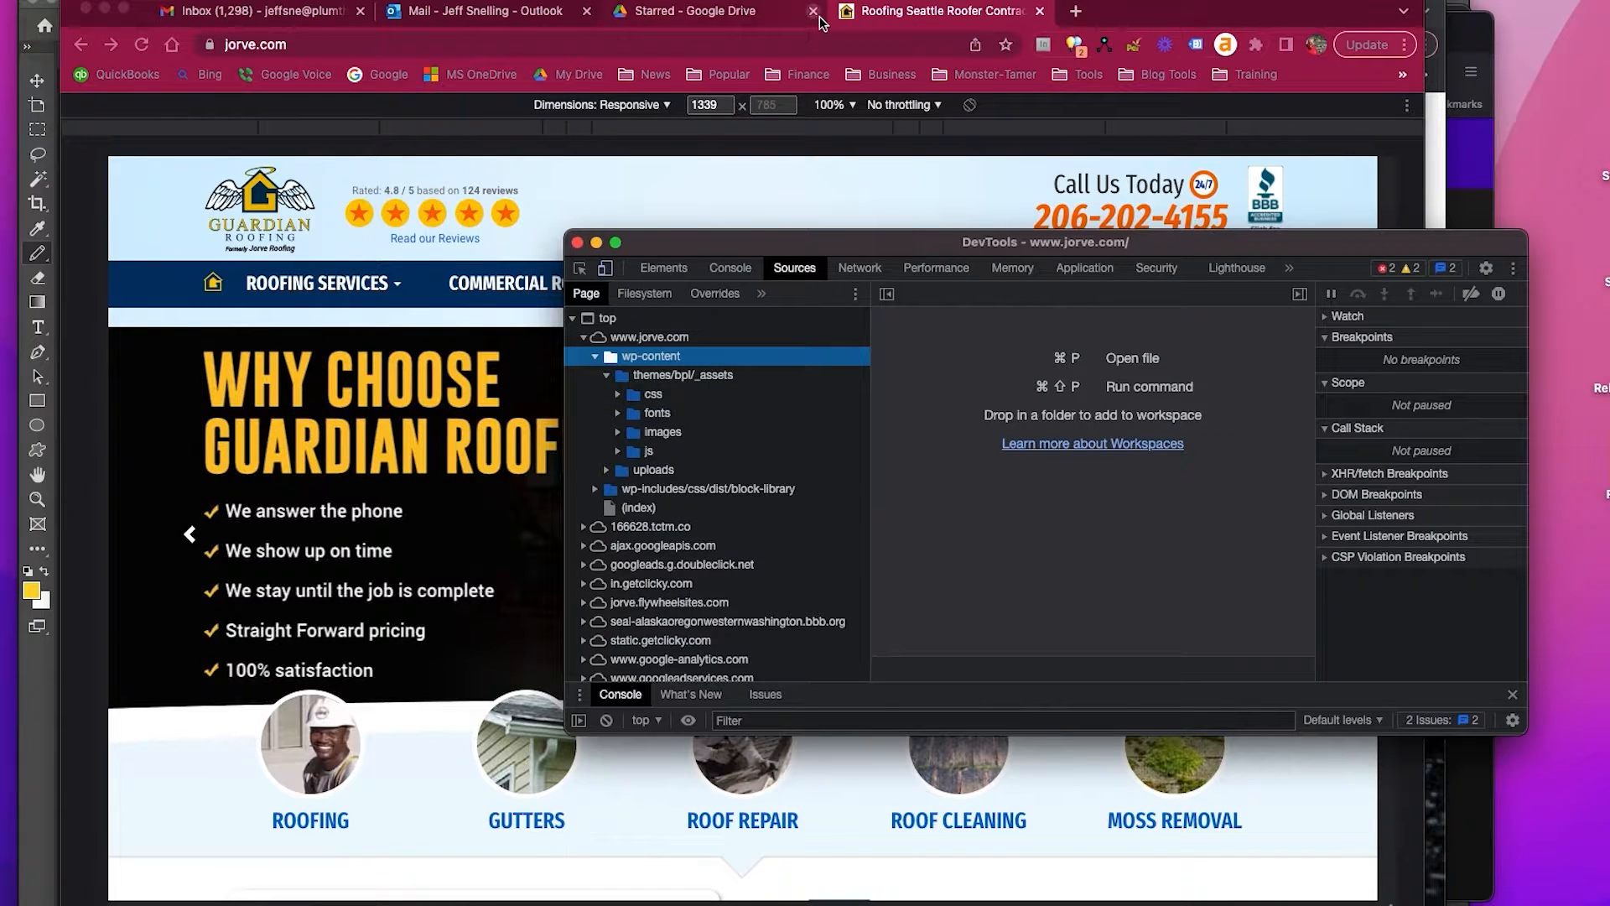
- Return to the prospect spreadsheet in Firefox and enter "Wordpress" in the WordPress / Other column for jorve.com
{"action": "key", "text": "super+Tab"}
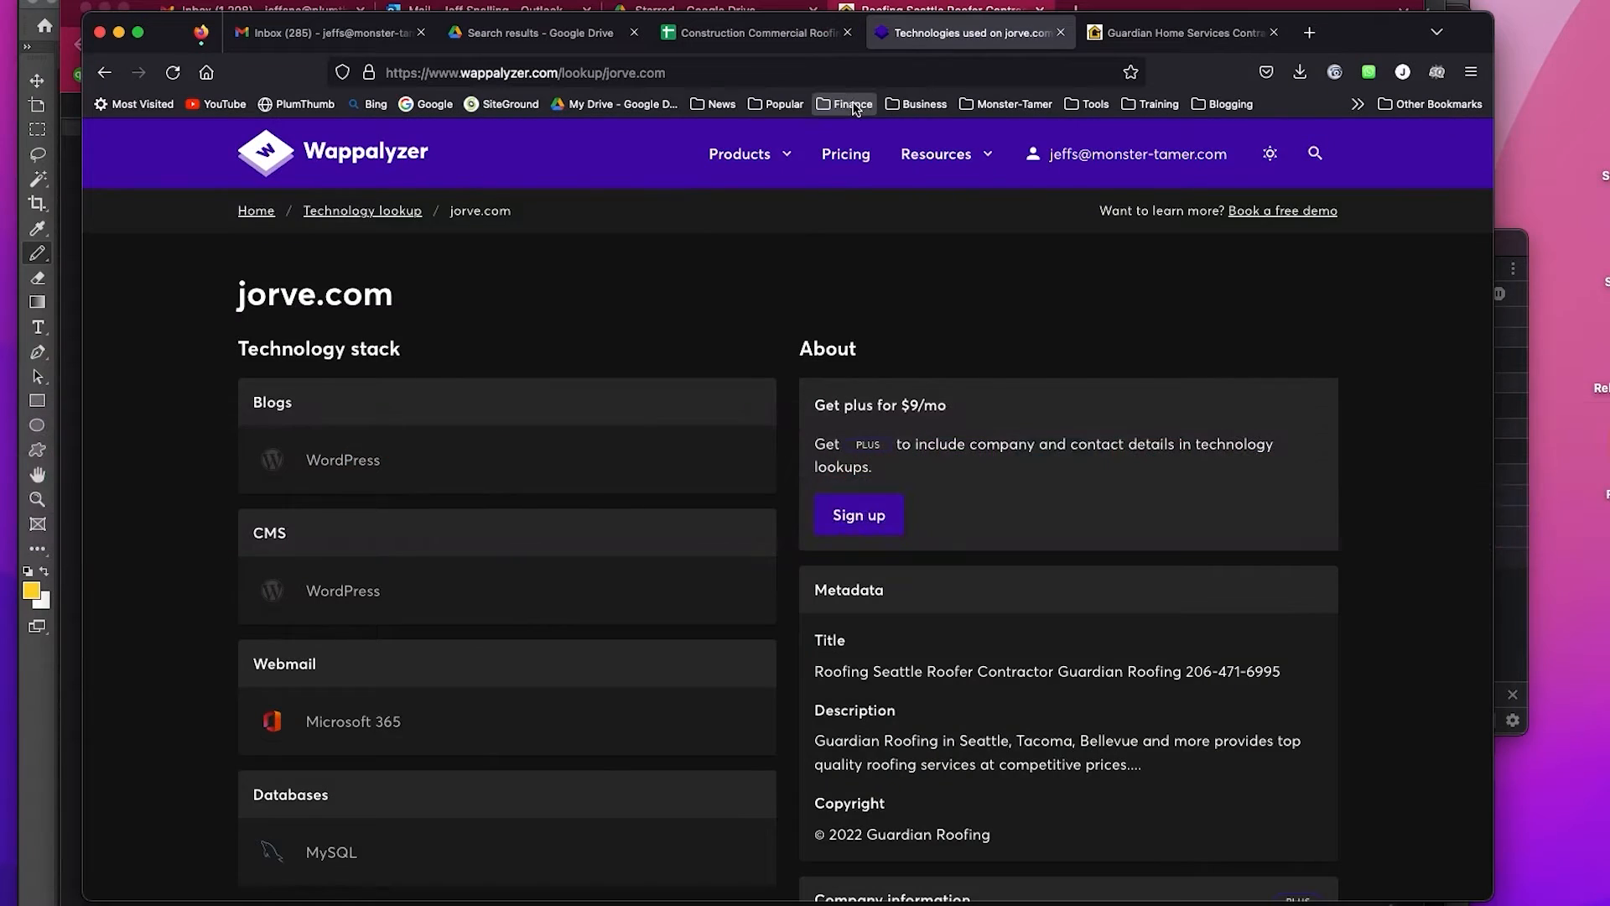
{"action": "left_click", "coordinate": [765, 35]}
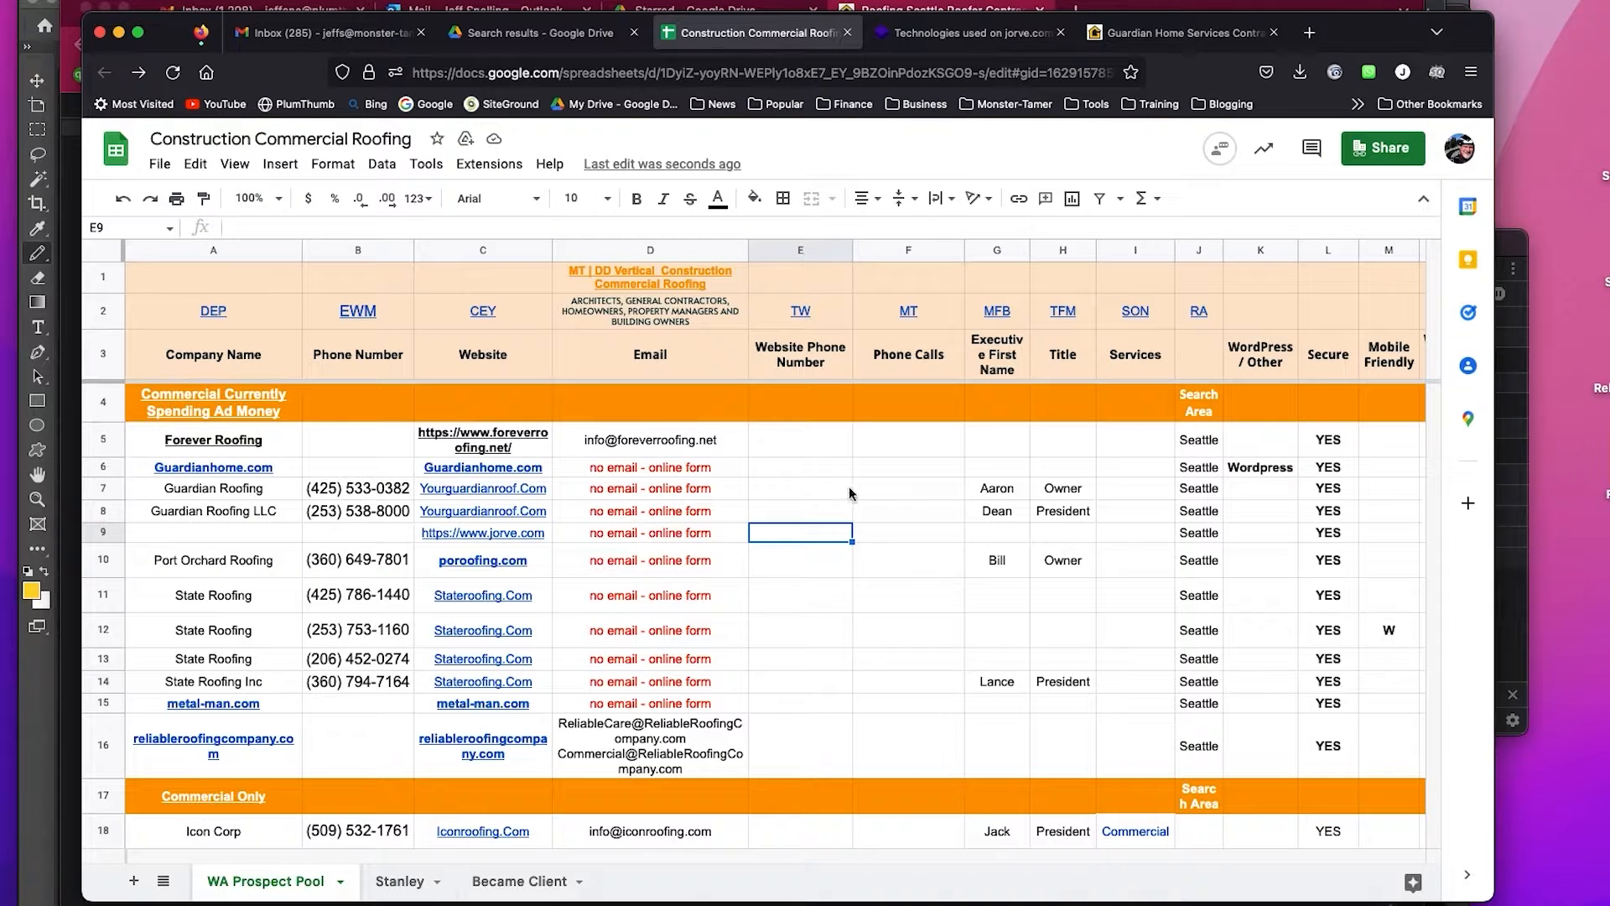
{"action": "left_click", "coordinate": [1260, 537]}
{"action": "type", "text": "Wordpr"}
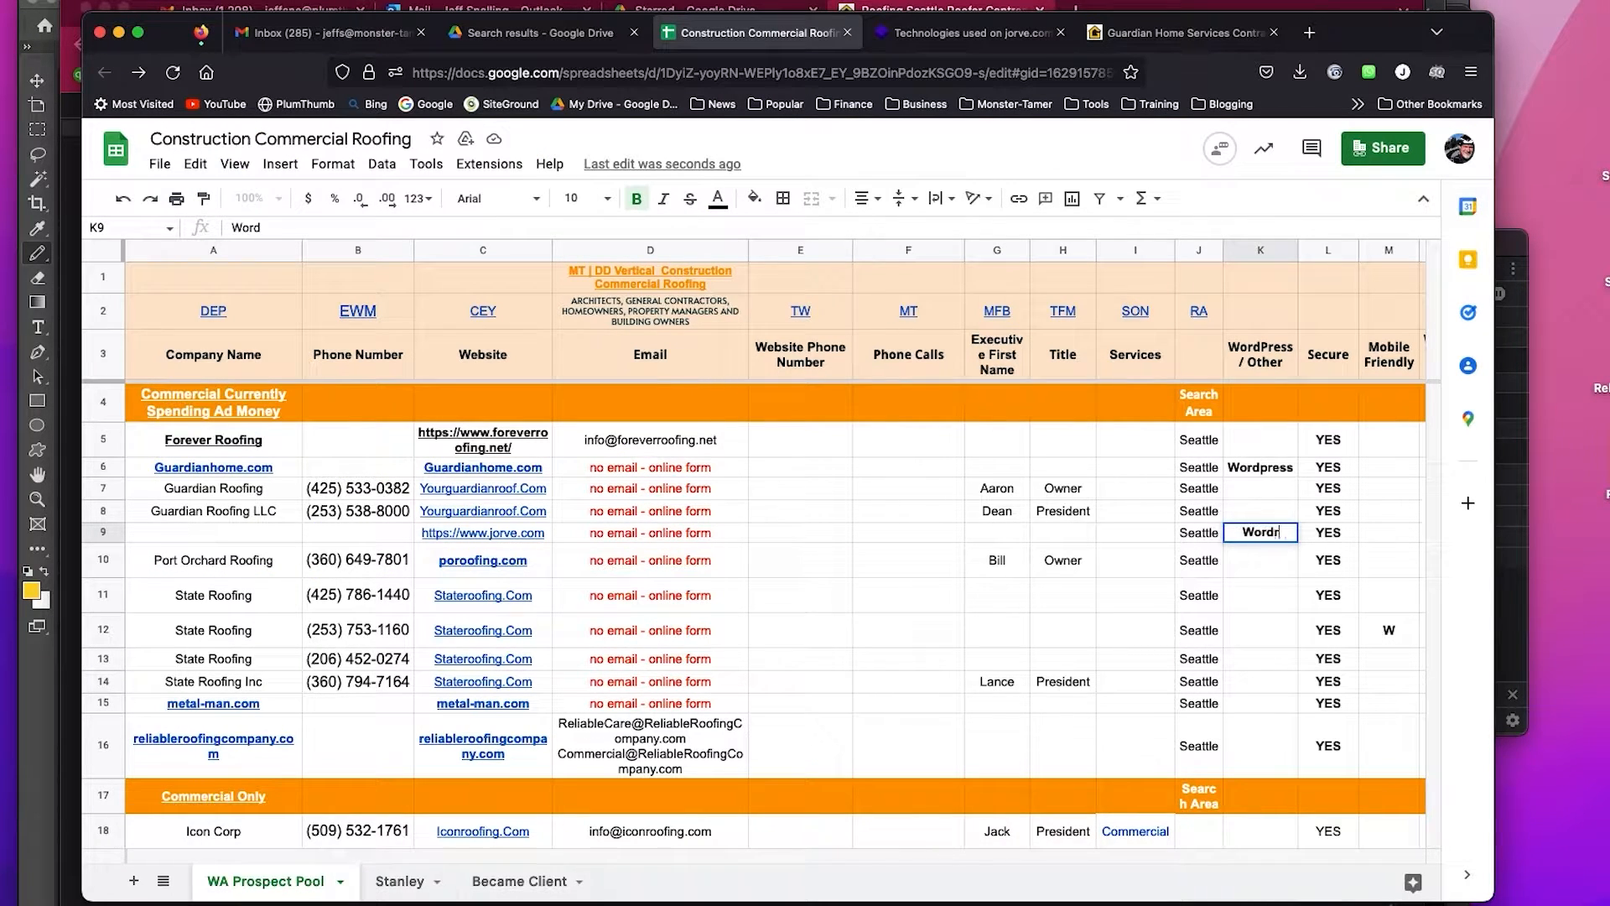
{"action": "type", "text": "ess"}
{"action": "key", "text": "Return"}
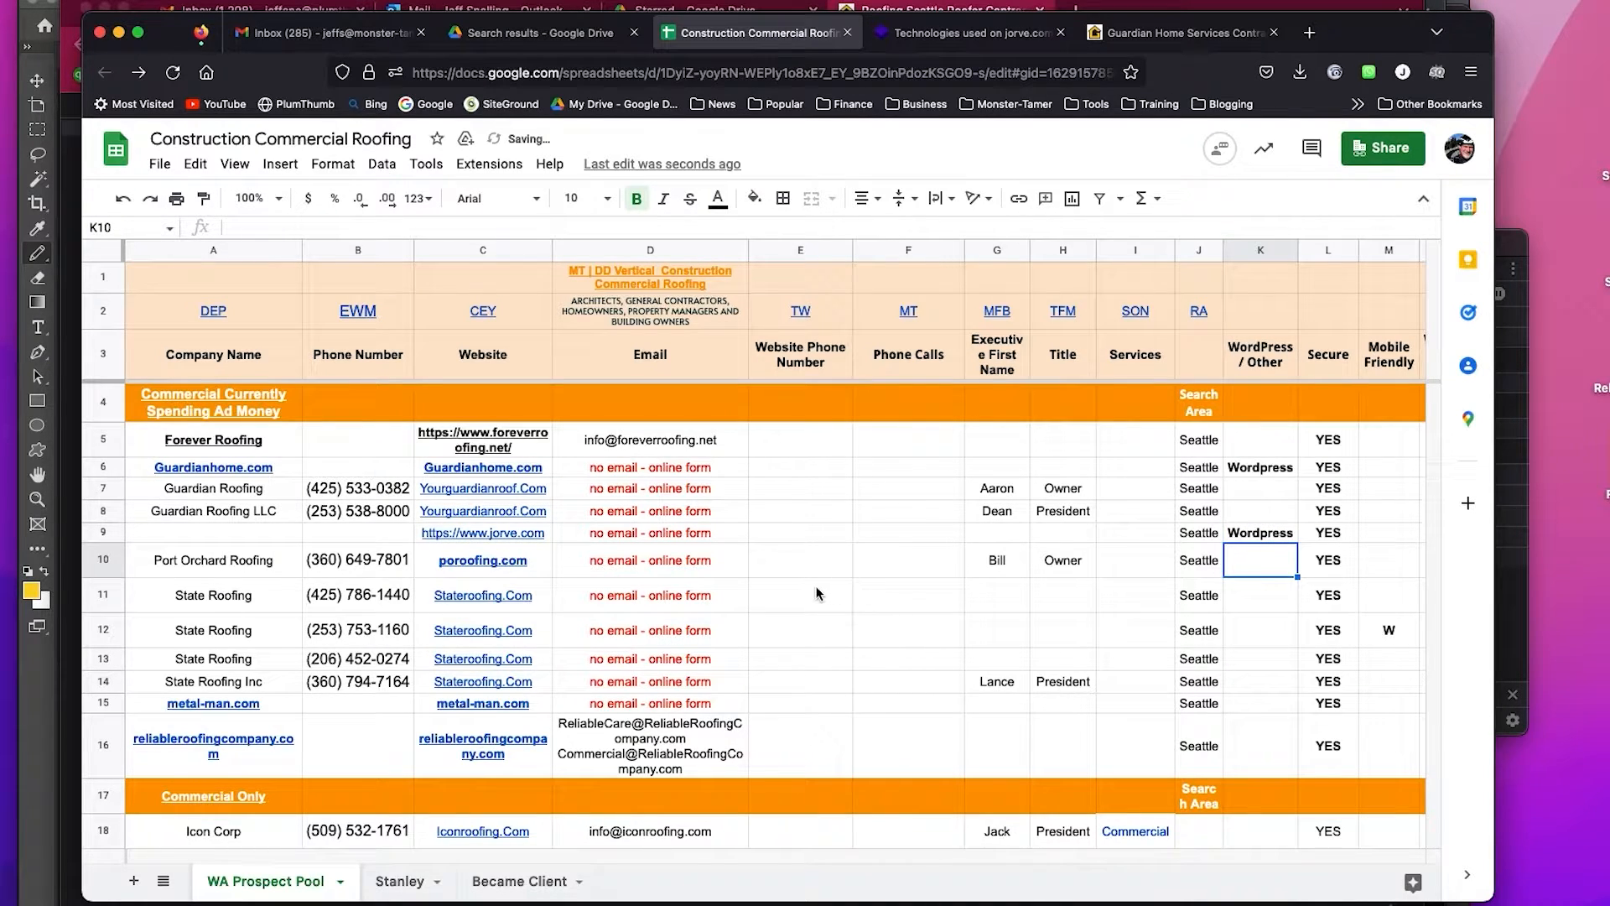
- Copy the poroofing.com link from row 10 and run a Wappalyzer technology lookup on it
{"action": "mouse_move", "coordinate": [469, 594]}
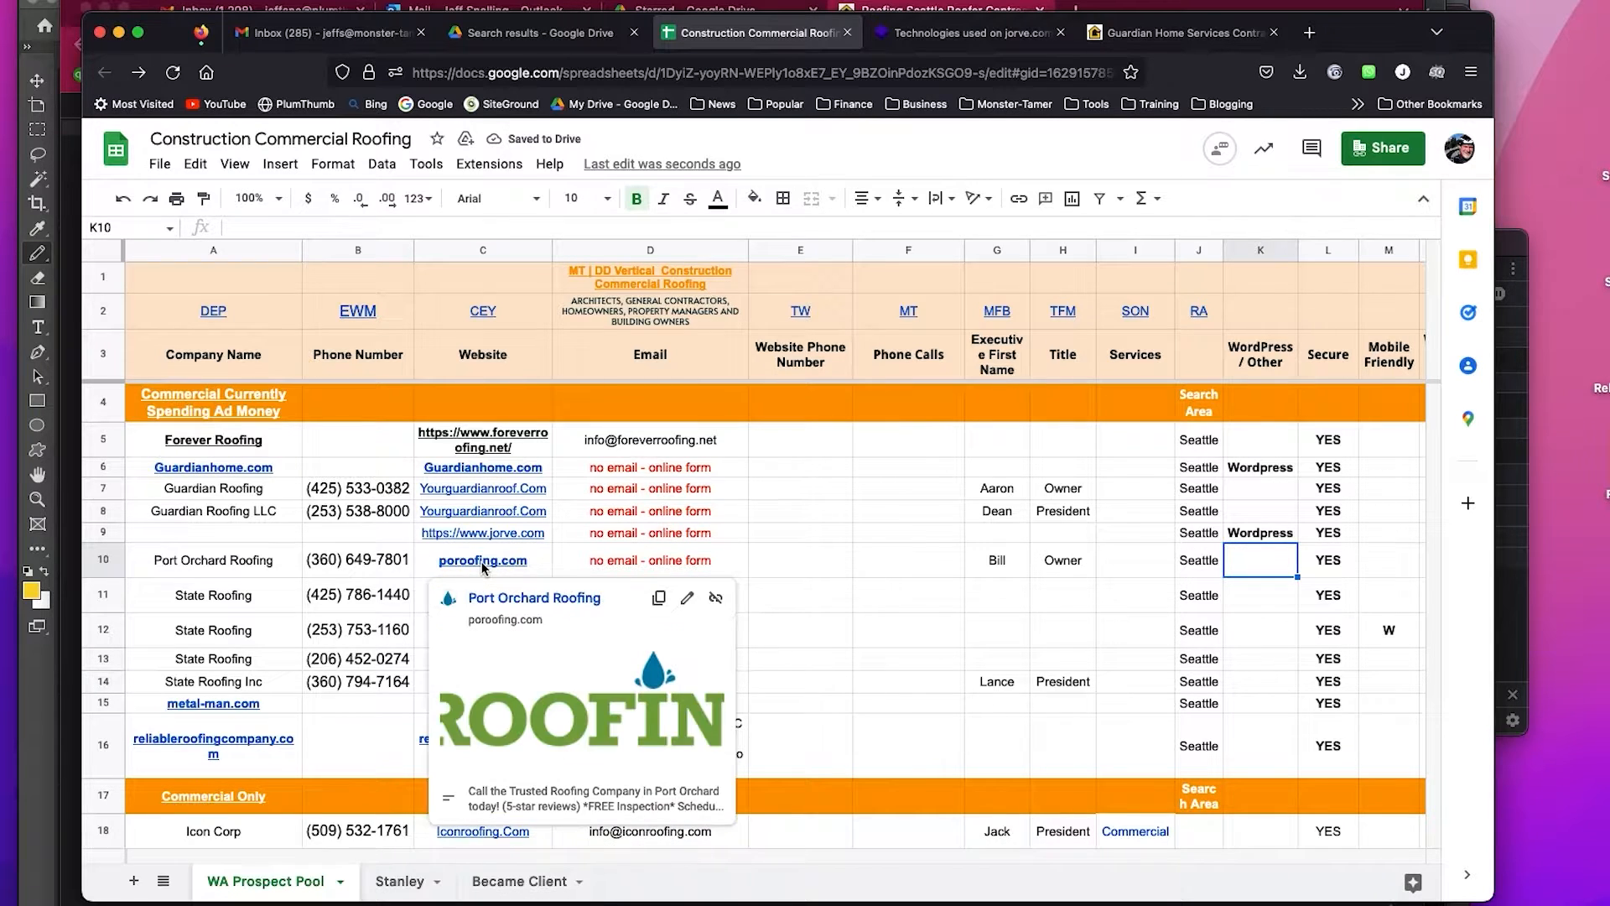
{"action": "left_click", "coordinate": [659, 597]}
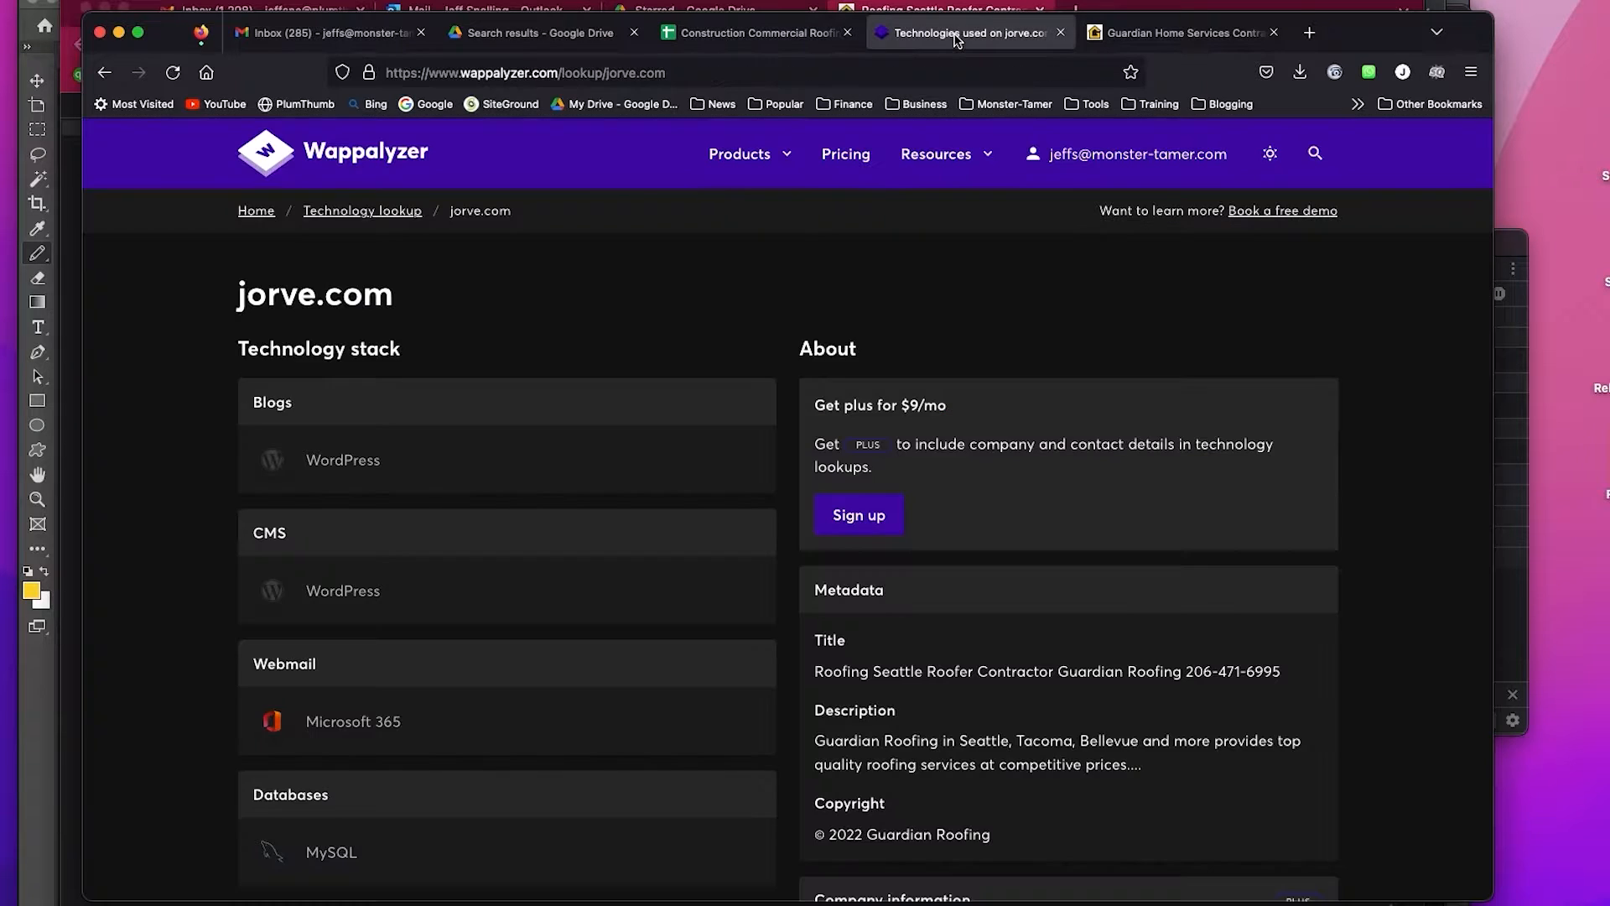
{"action": "left_click", "coordinate": [965, 33]}
{"action": "left_click", "coordinate": [377, 161]}
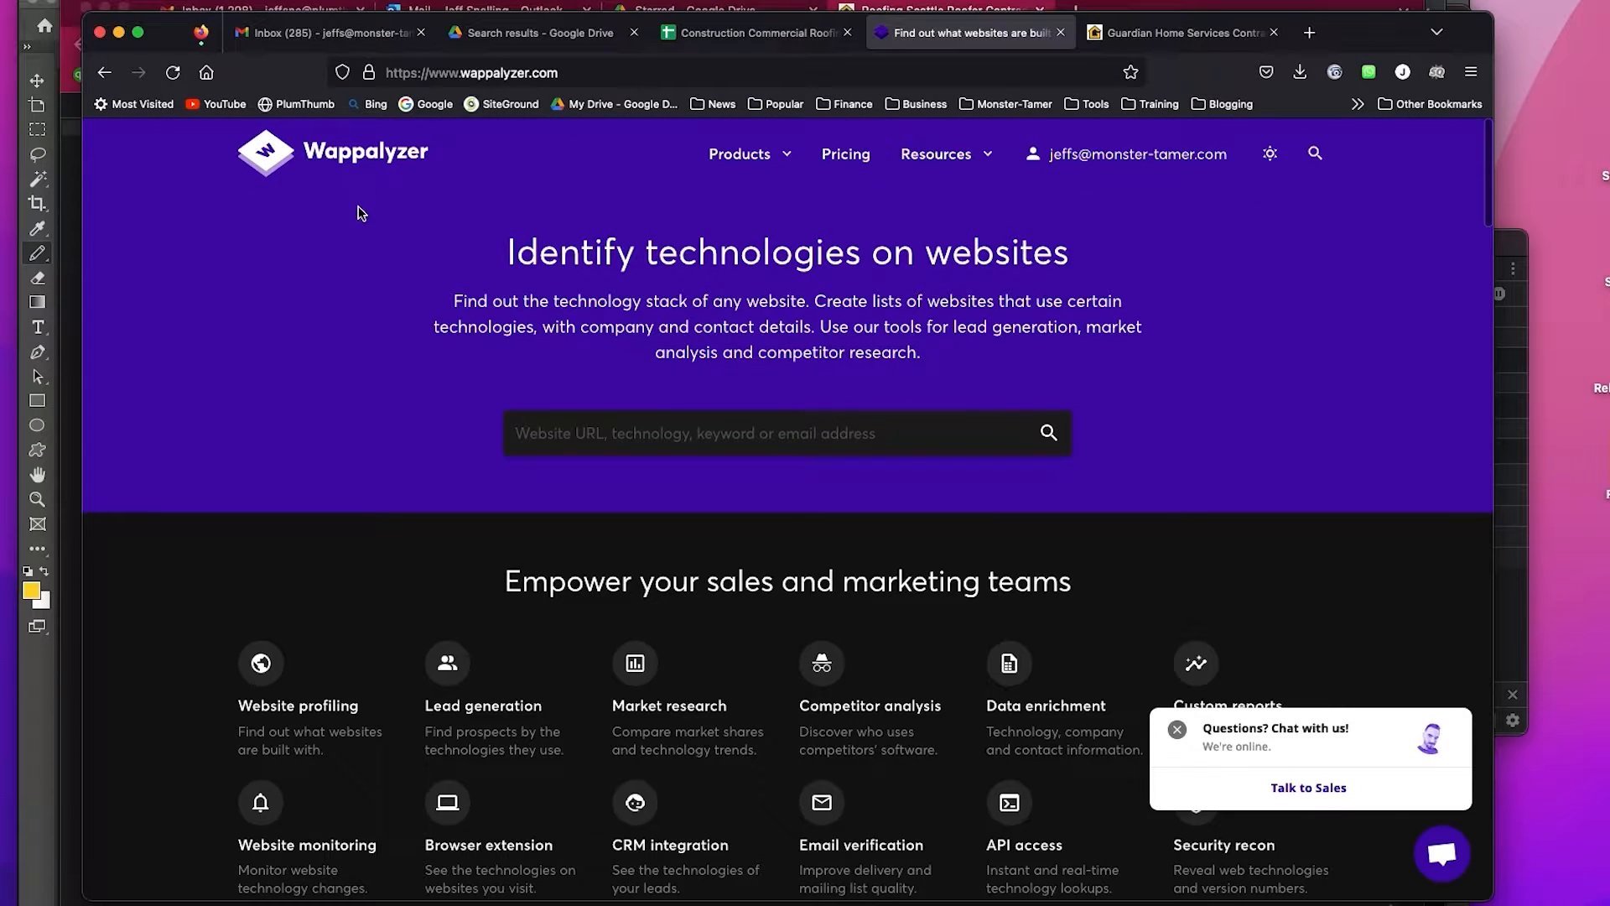
{"action": "left_click", "coordinate": [622, 451]}
{"action": "key", "text": "super+v"}
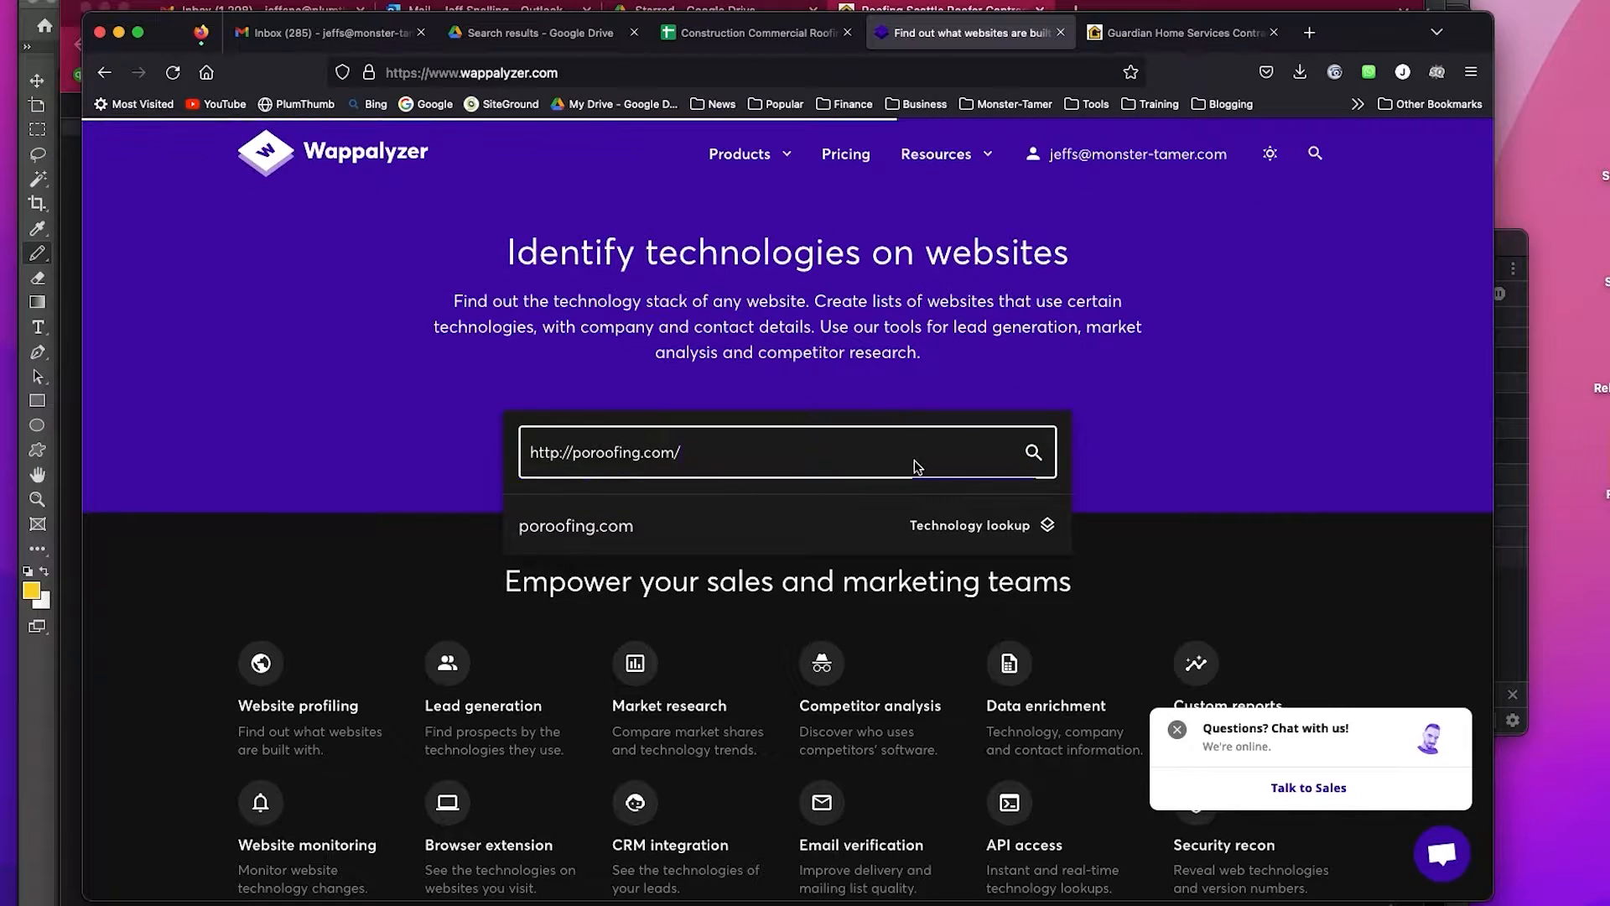
{"action": "left_click", "coordinate": [1034, 453]}
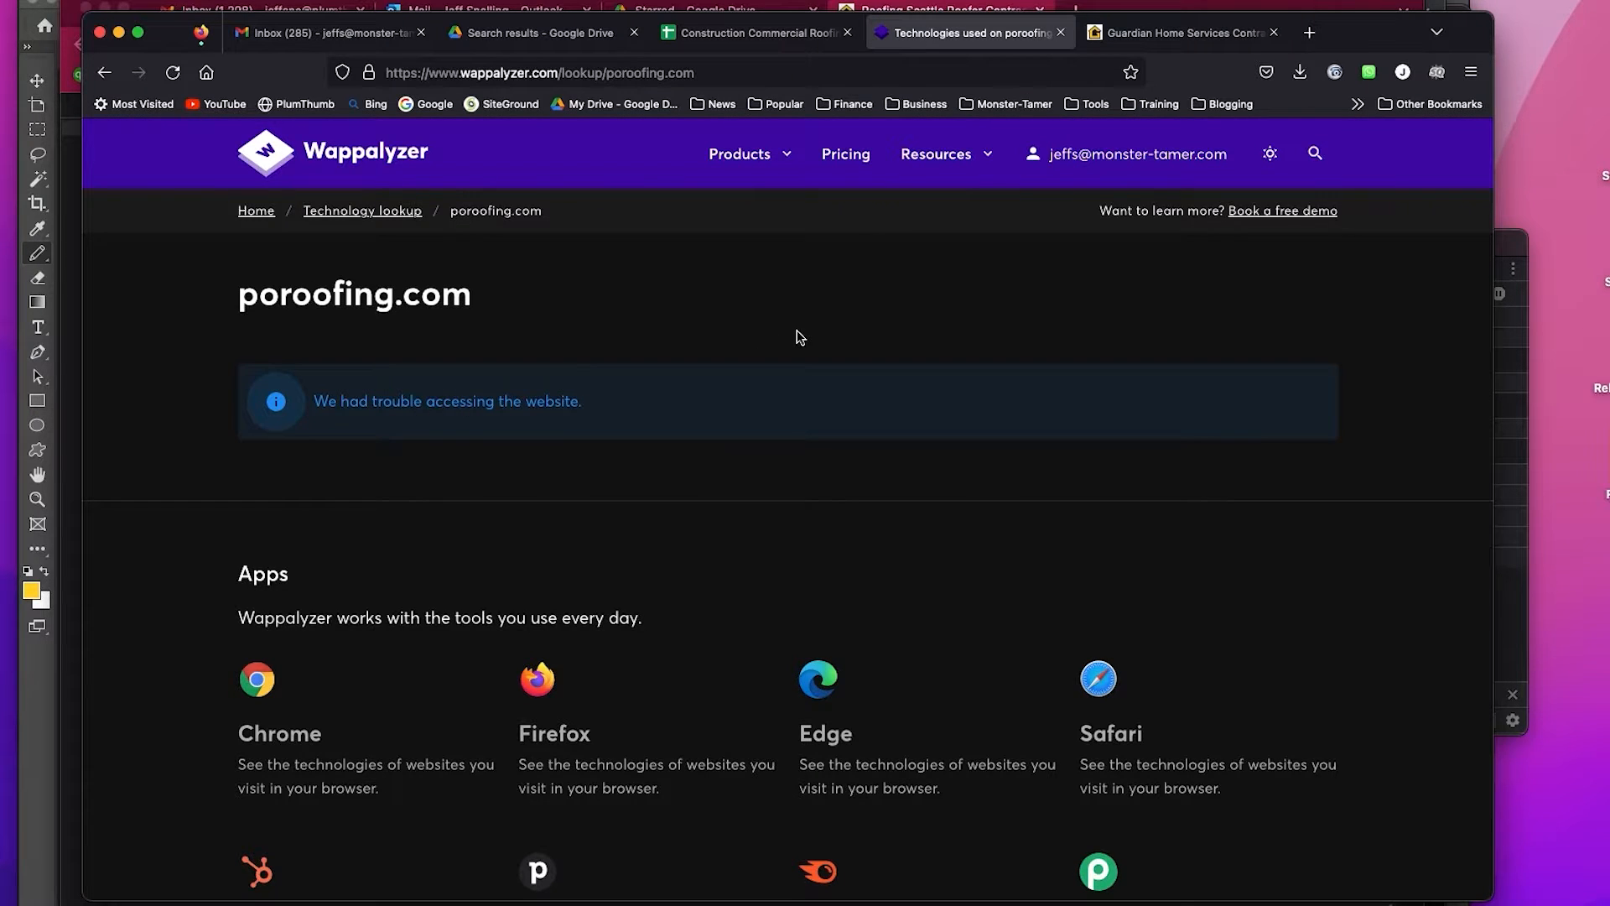
- Switch to Chrome, close the jorve.com DevTools window and load poroofing.com
{"action": "key", "text": "super+Tab"}
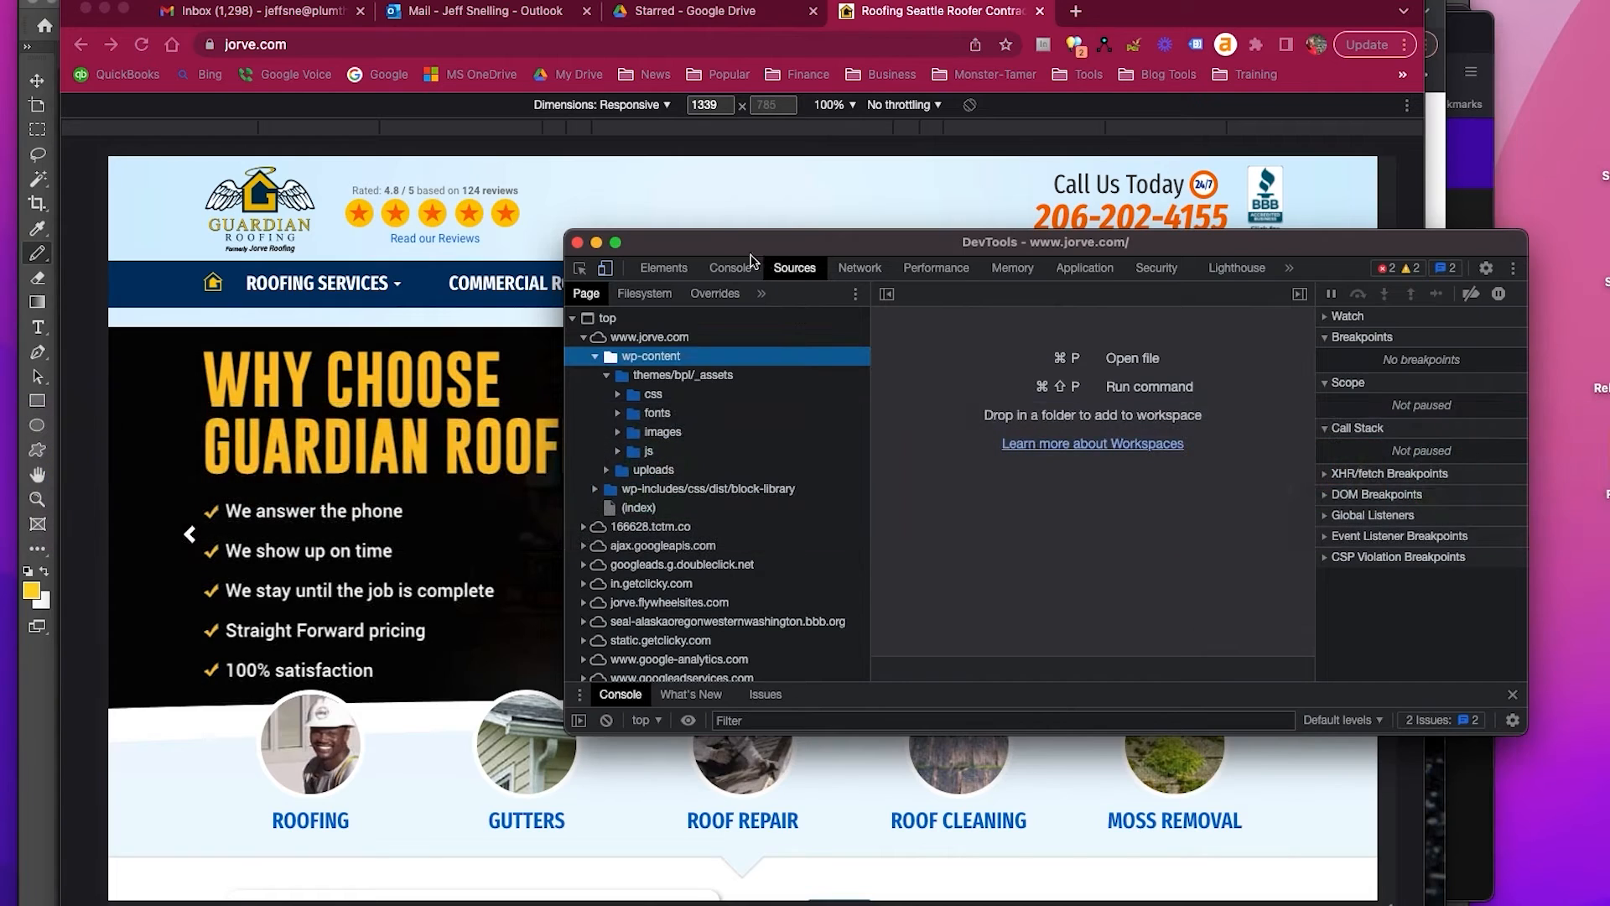
{"action": "left_click", "coordinate": [577, 243]}
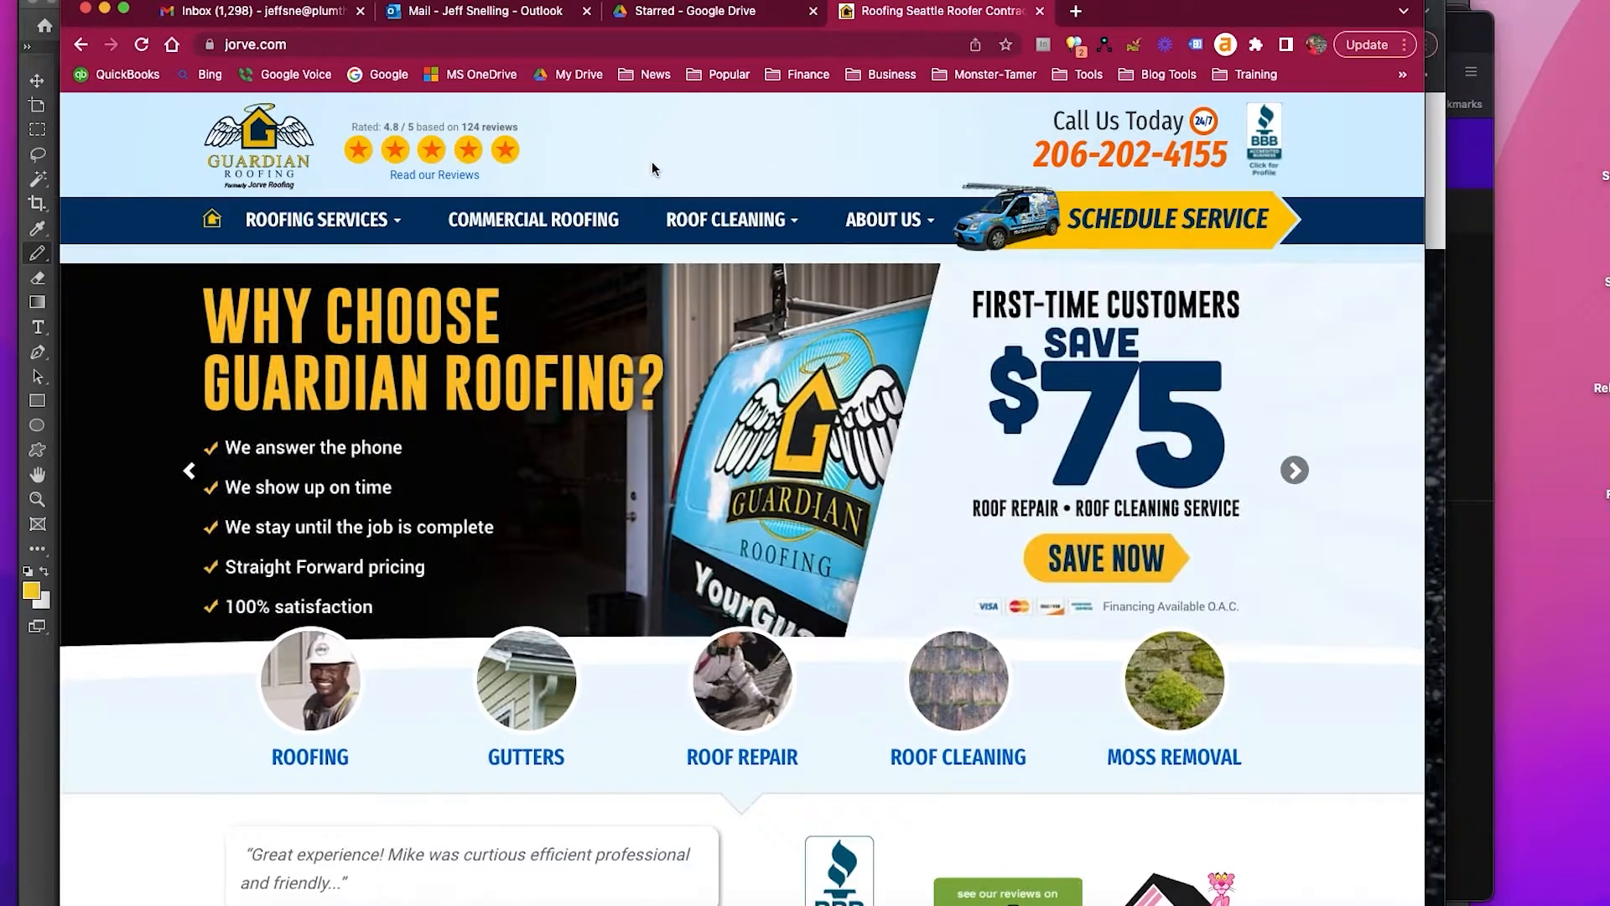
{"action": "left_click", "coordinate": [646, 46]}
{"action": "type", "text": "poroofing.com"}
{"action": "key", "text": "Return"}
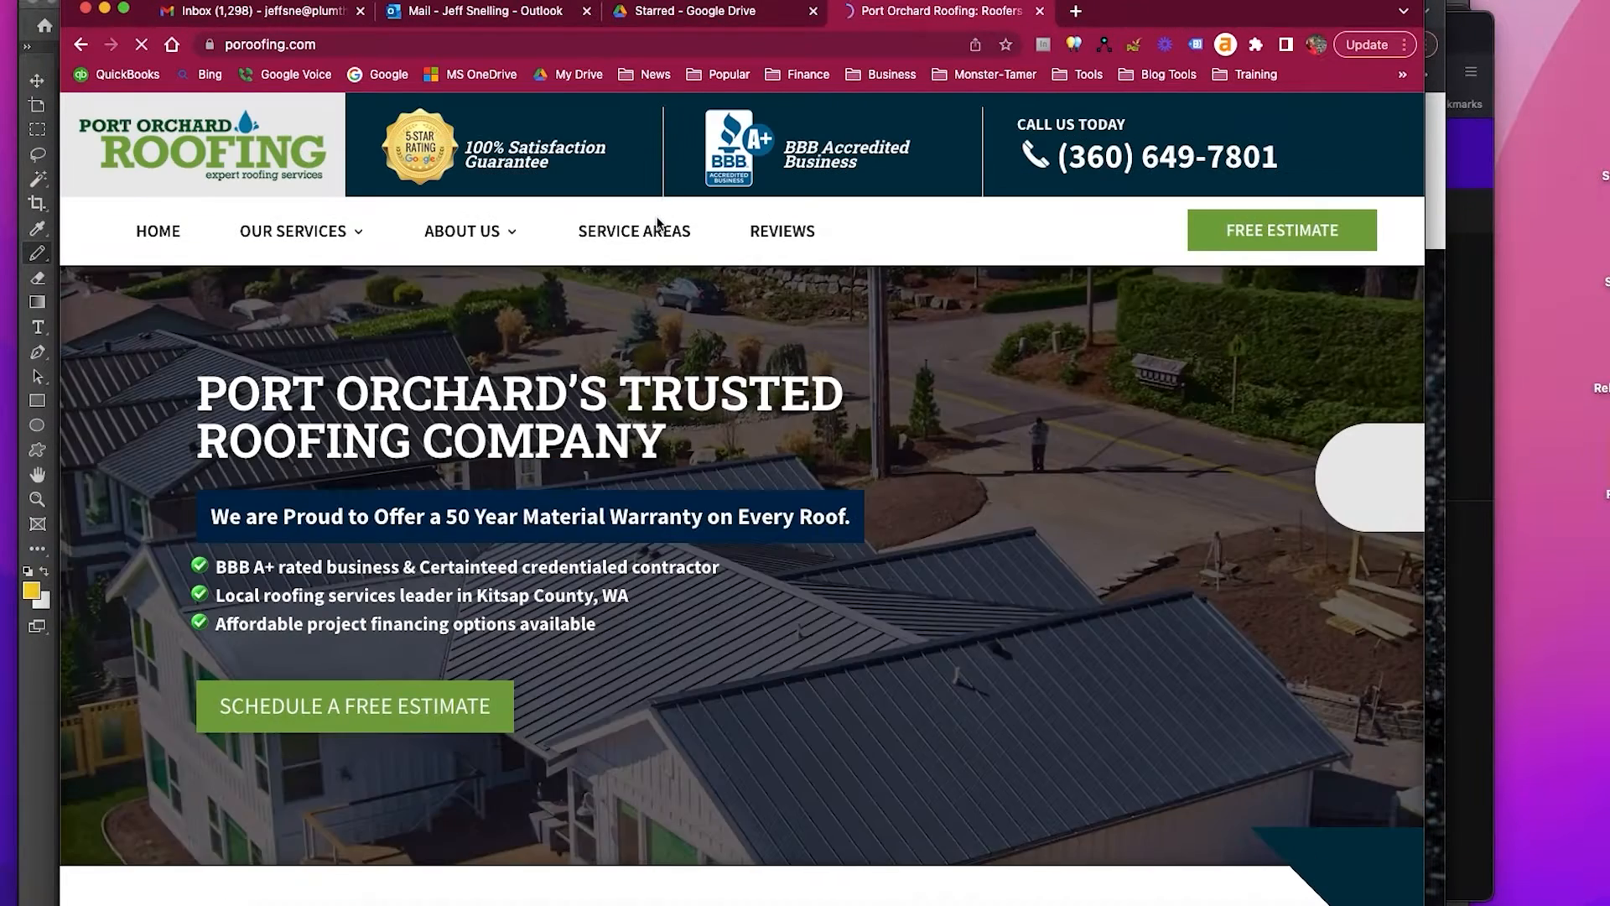
- Inspect the poroofing.com source files in DevTools, examine the Divi folder under wp-content/themes, and close DevTools
{"action": "right_click", "coordinate": [84, 236]}
{"action": "left_click", "coordinate": [139, 594]}
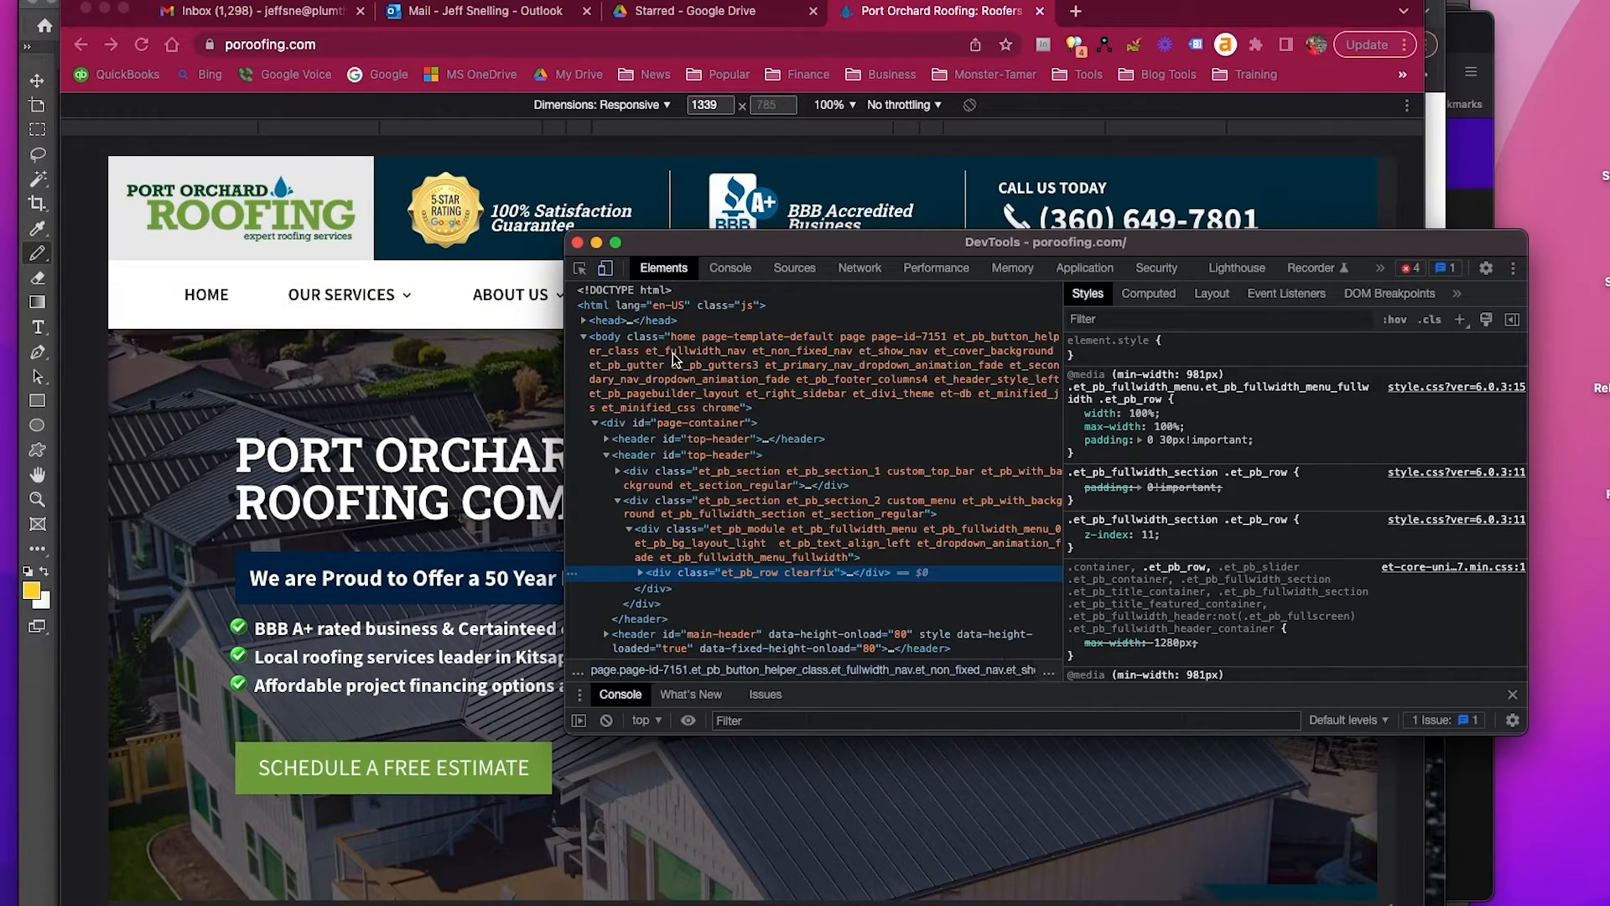
{"action": "left_click", "coordinate": [794, 268]}
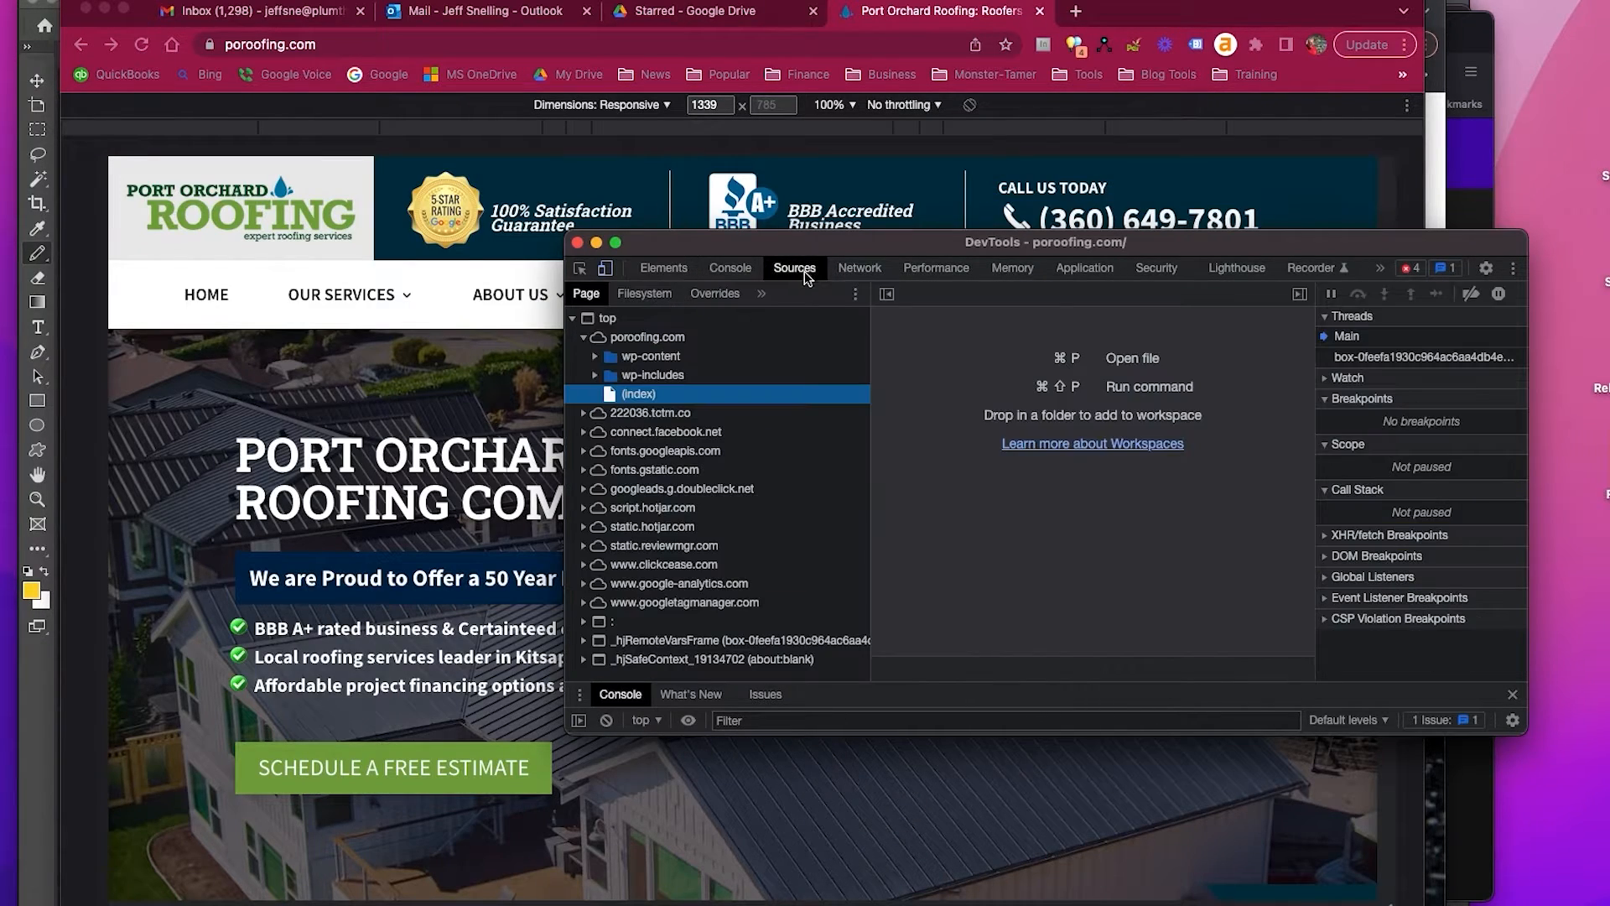
{"action": "left_click", "coordinate": [622, 362]}
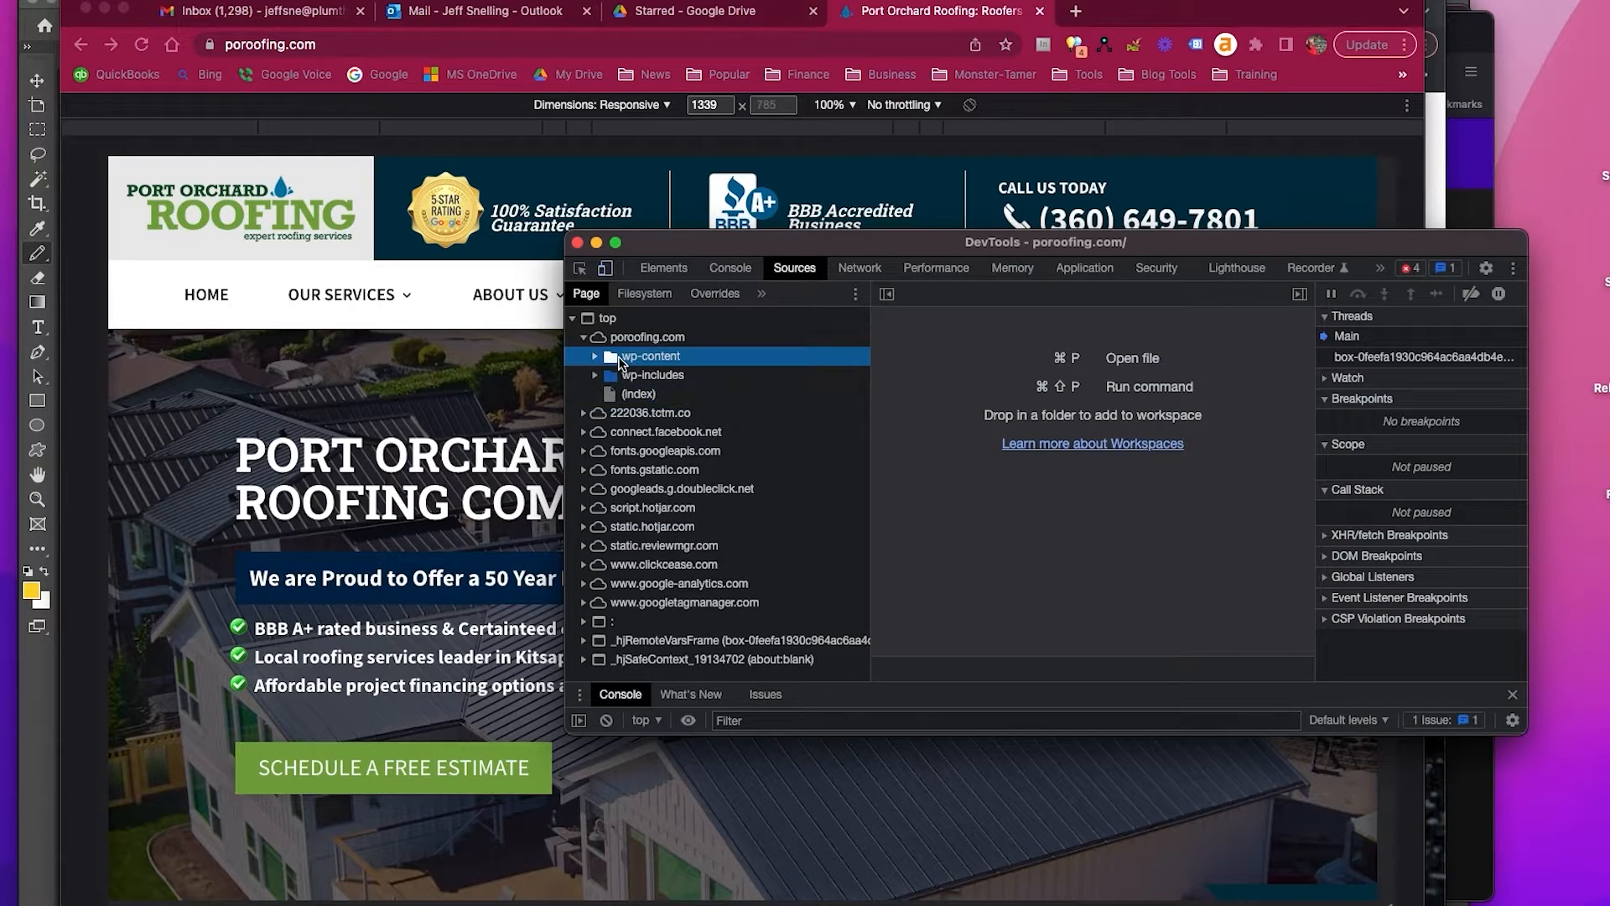
{"action": "left_click", "coordinate": [596, 358]}
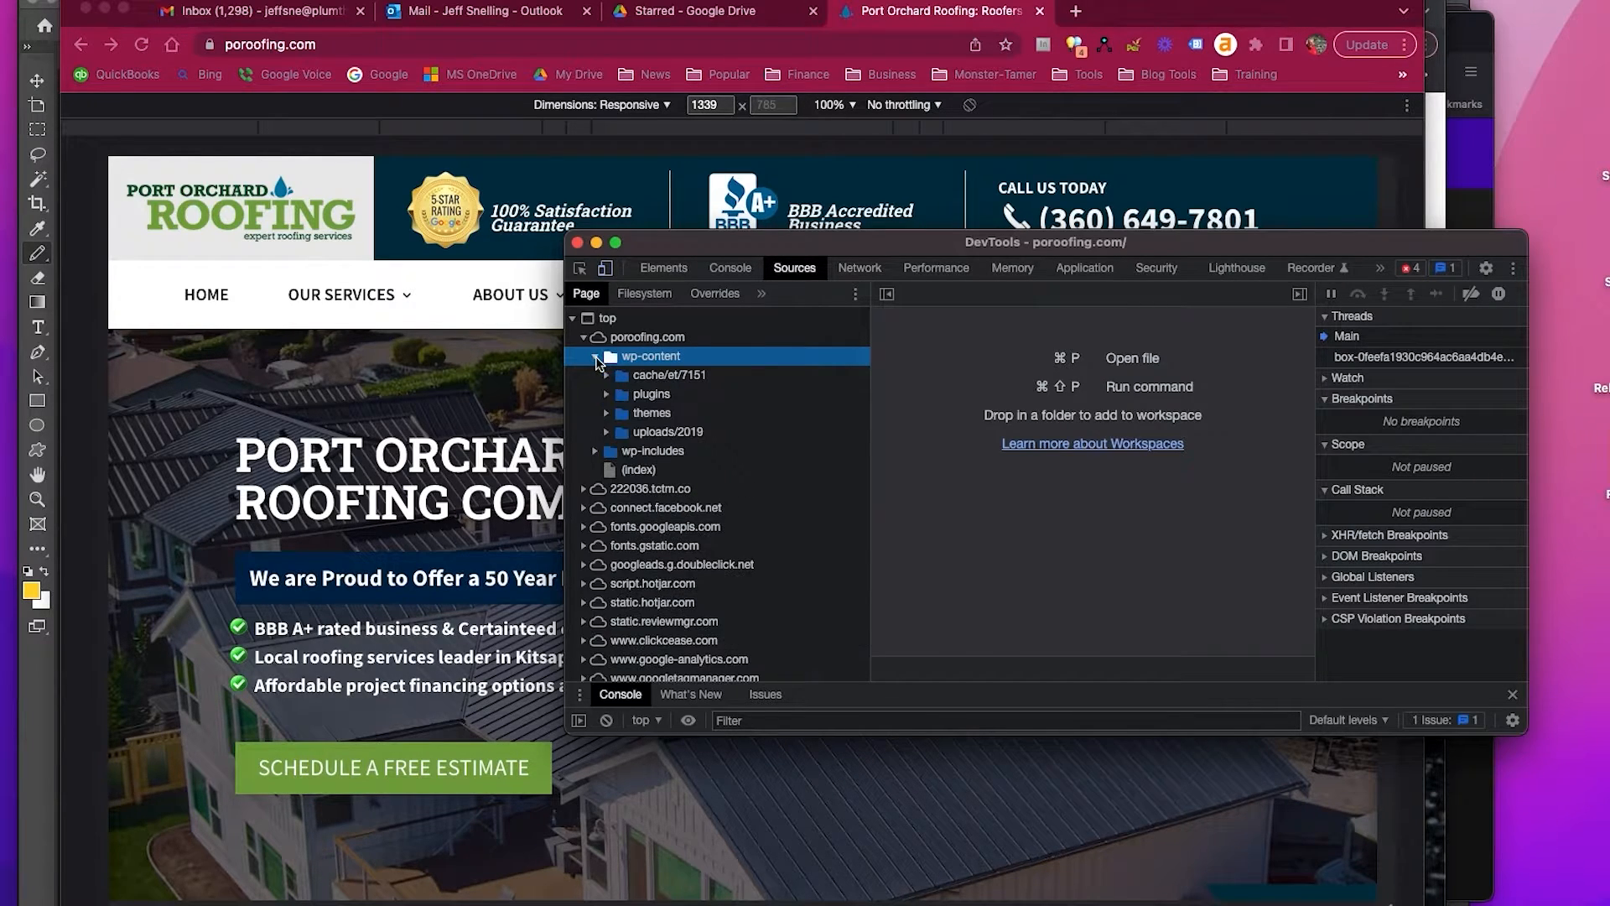
{"action": "left_click", "coordinate": [618, 414]}
{"action": "left_click", "coordinate": [617, 414]}
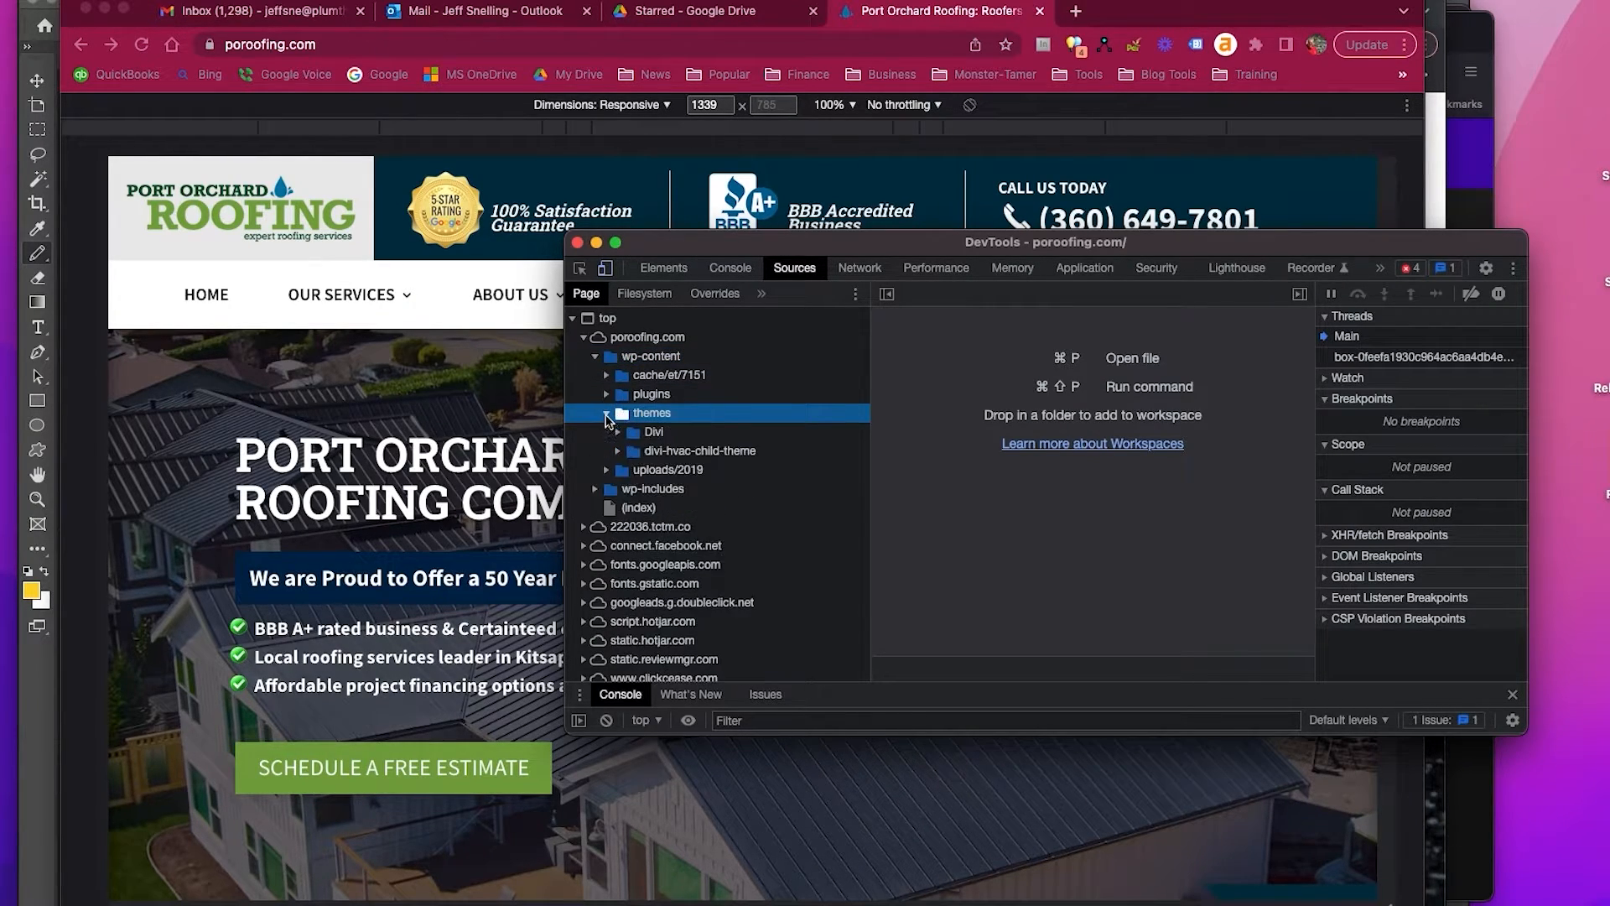
{"action": "left_click", "coordinate": [685, 434]}
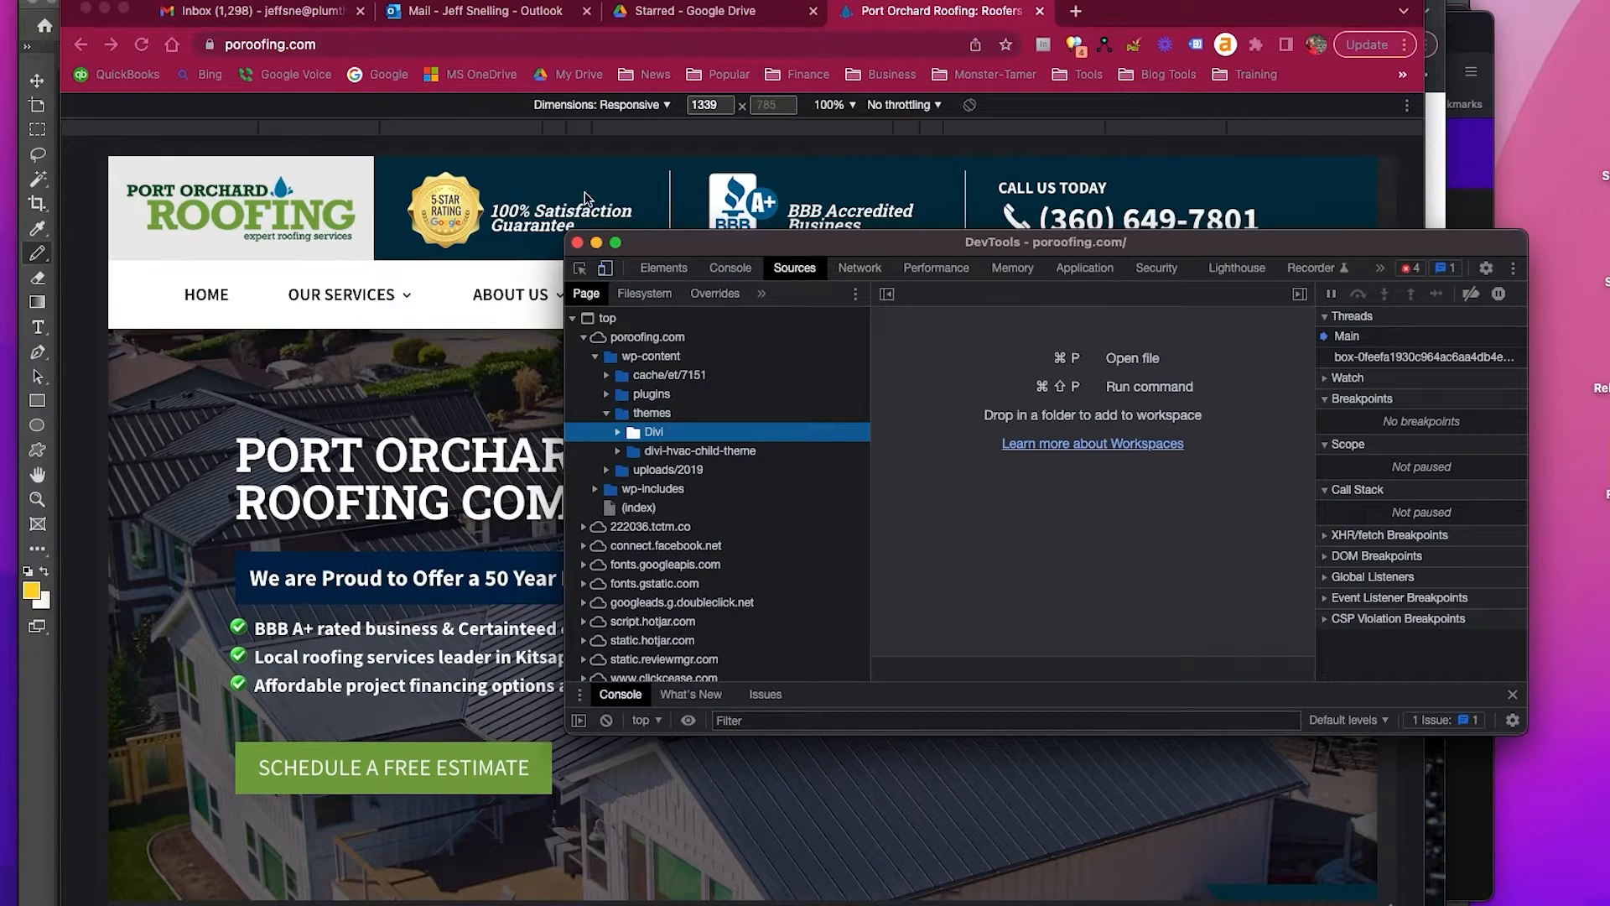
{"action": "left_click", "coordinate": [577, 242]}
{"action": "left_click", "coordinate": [418, 42]}
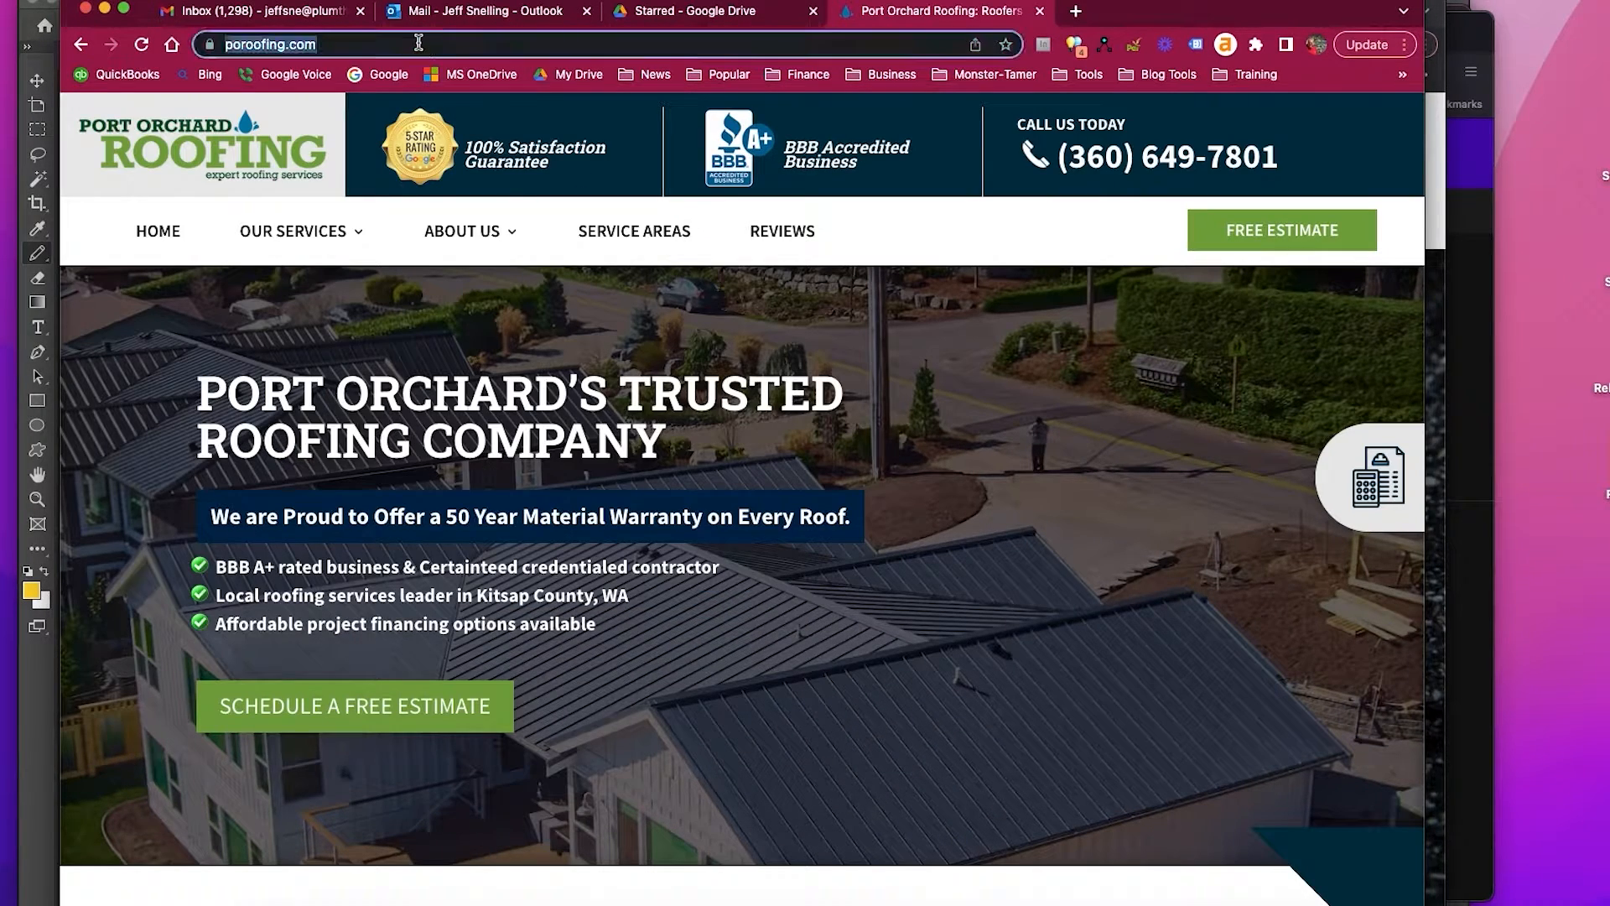
{"action": "left_click", "coordinate": [419, 43]}
{"action": "type", "text": "wp"}
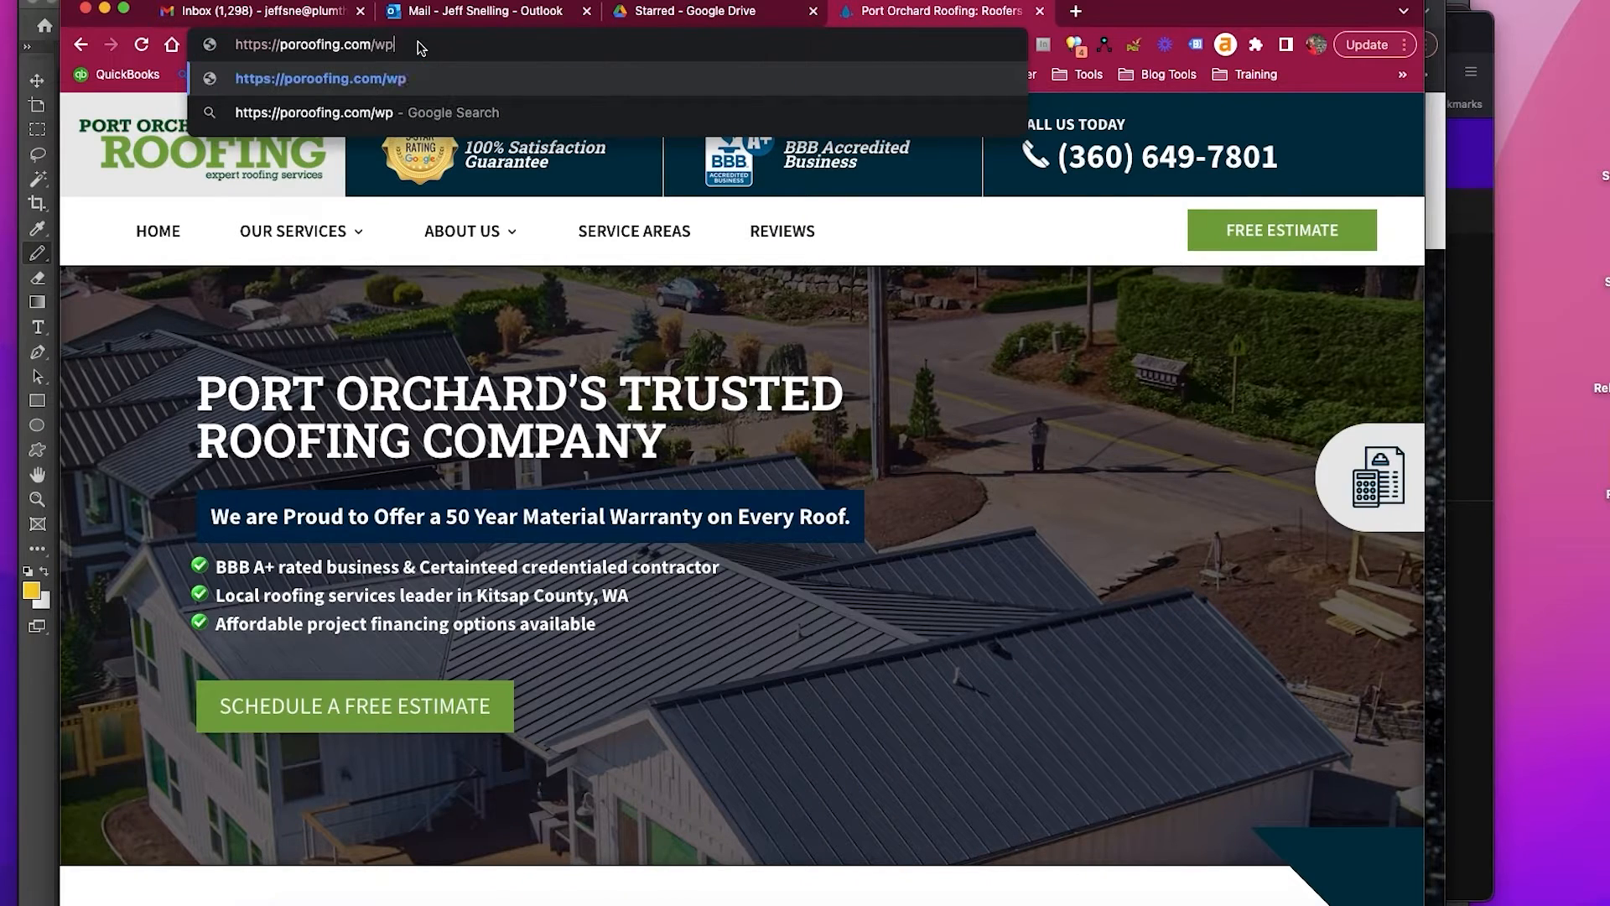
{"action": "type", "text": "-admin"}
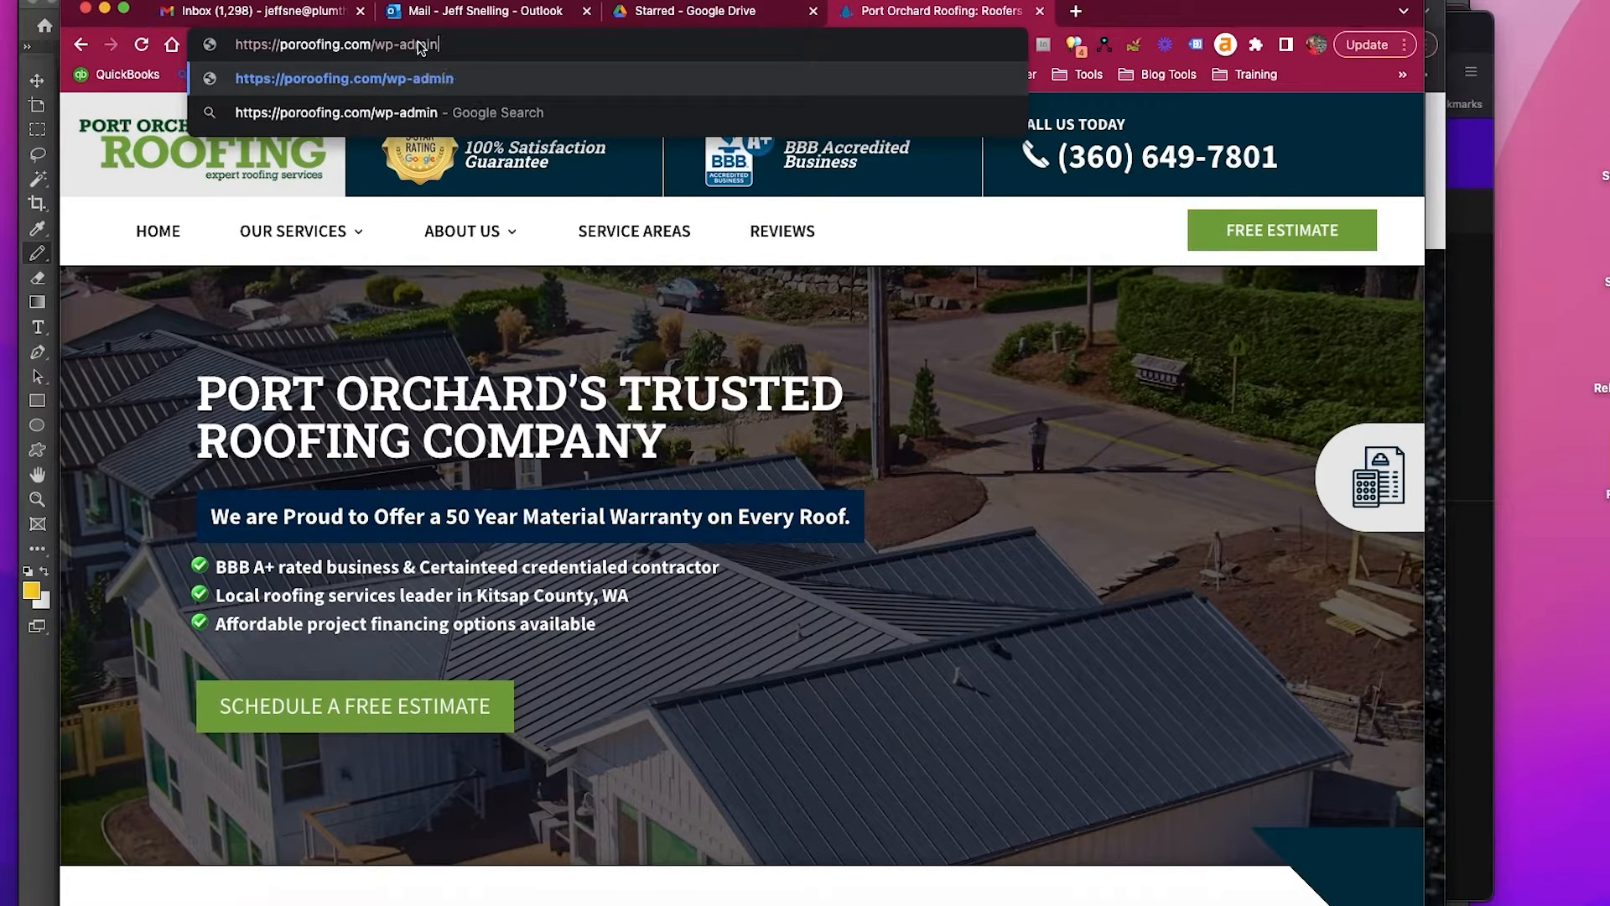
{"action": "key", "text": "Return"}
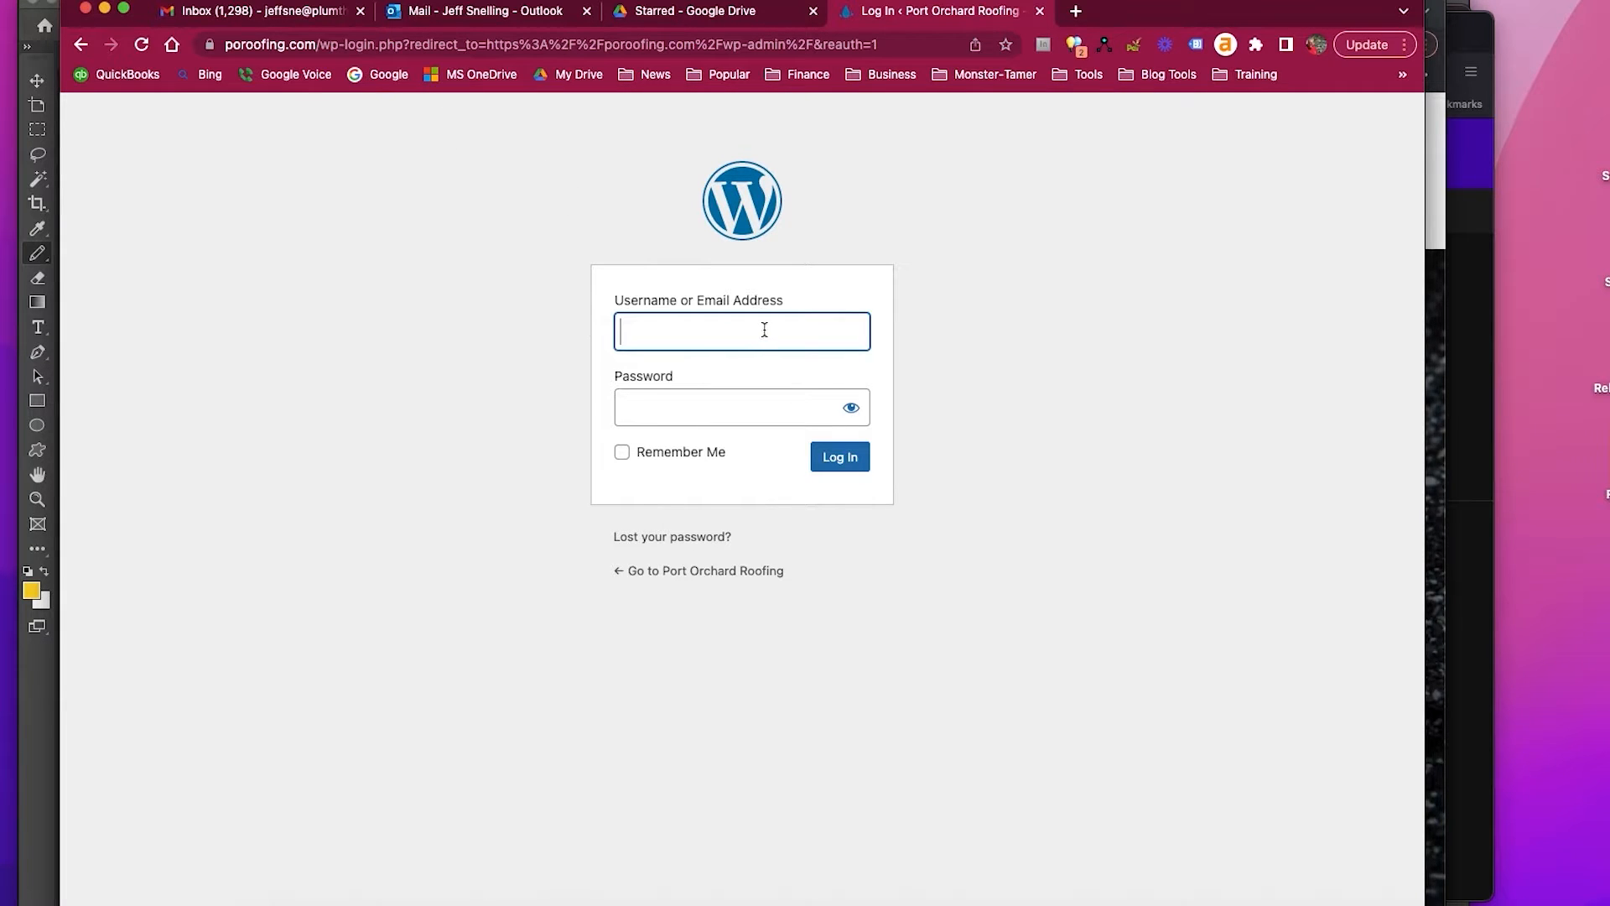
- Close the Port Orchard Roofing login page, switch to the prospect spreadsheet in Firefox, and enter Wordpress as the platform in K10
{"action": "left_click", "coordinate": [1040, 11]}
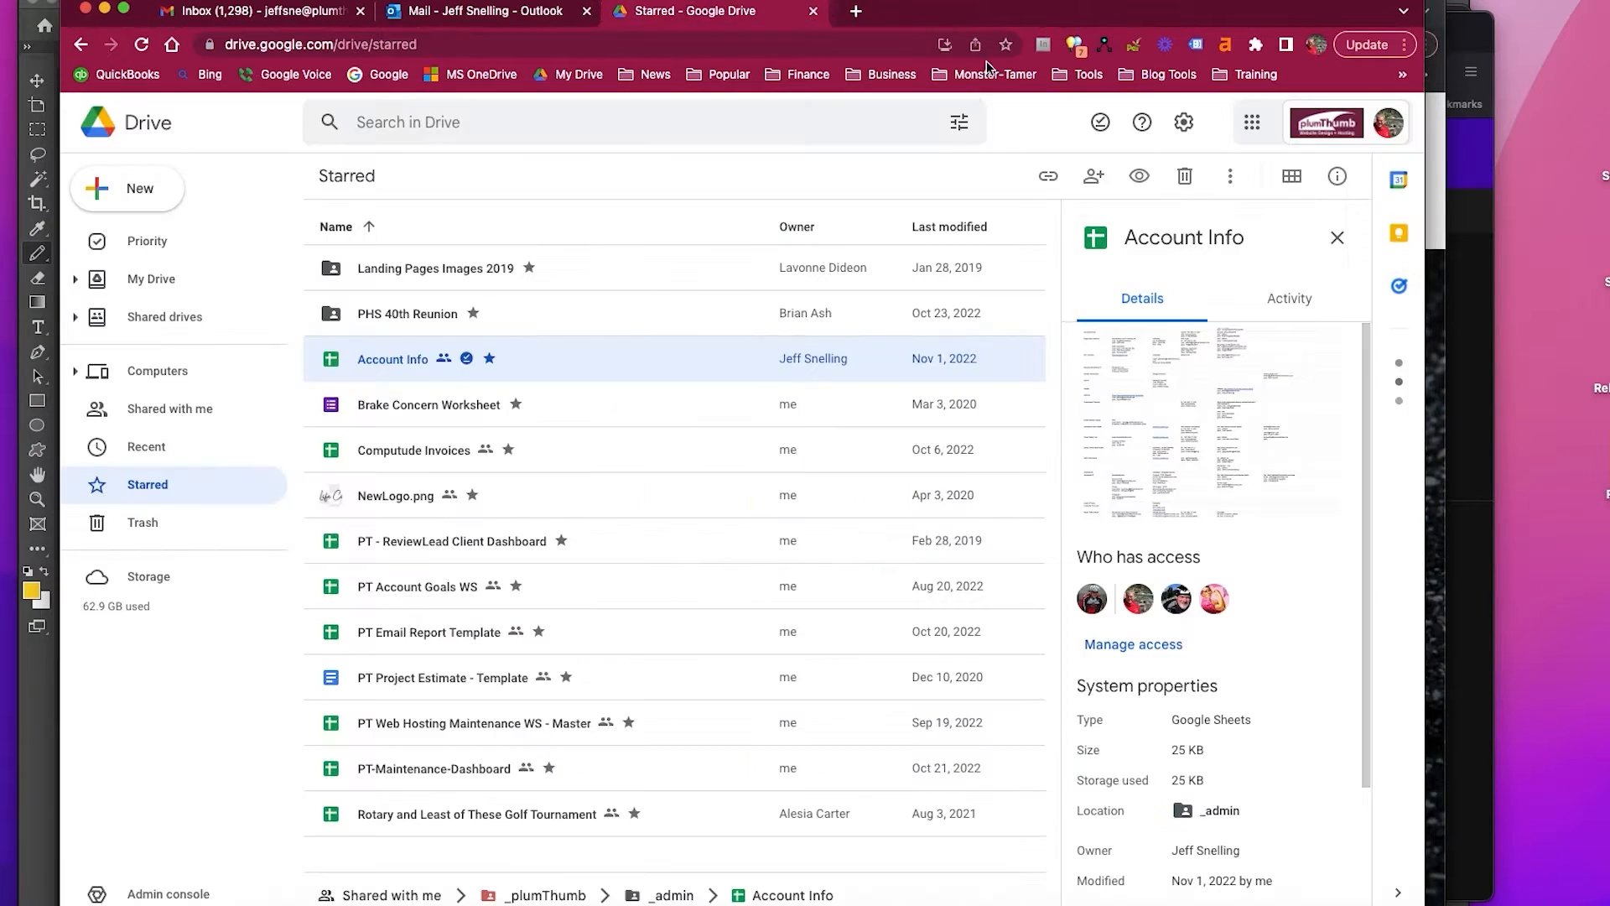
{"action": "key", "text": "super+Tab"}
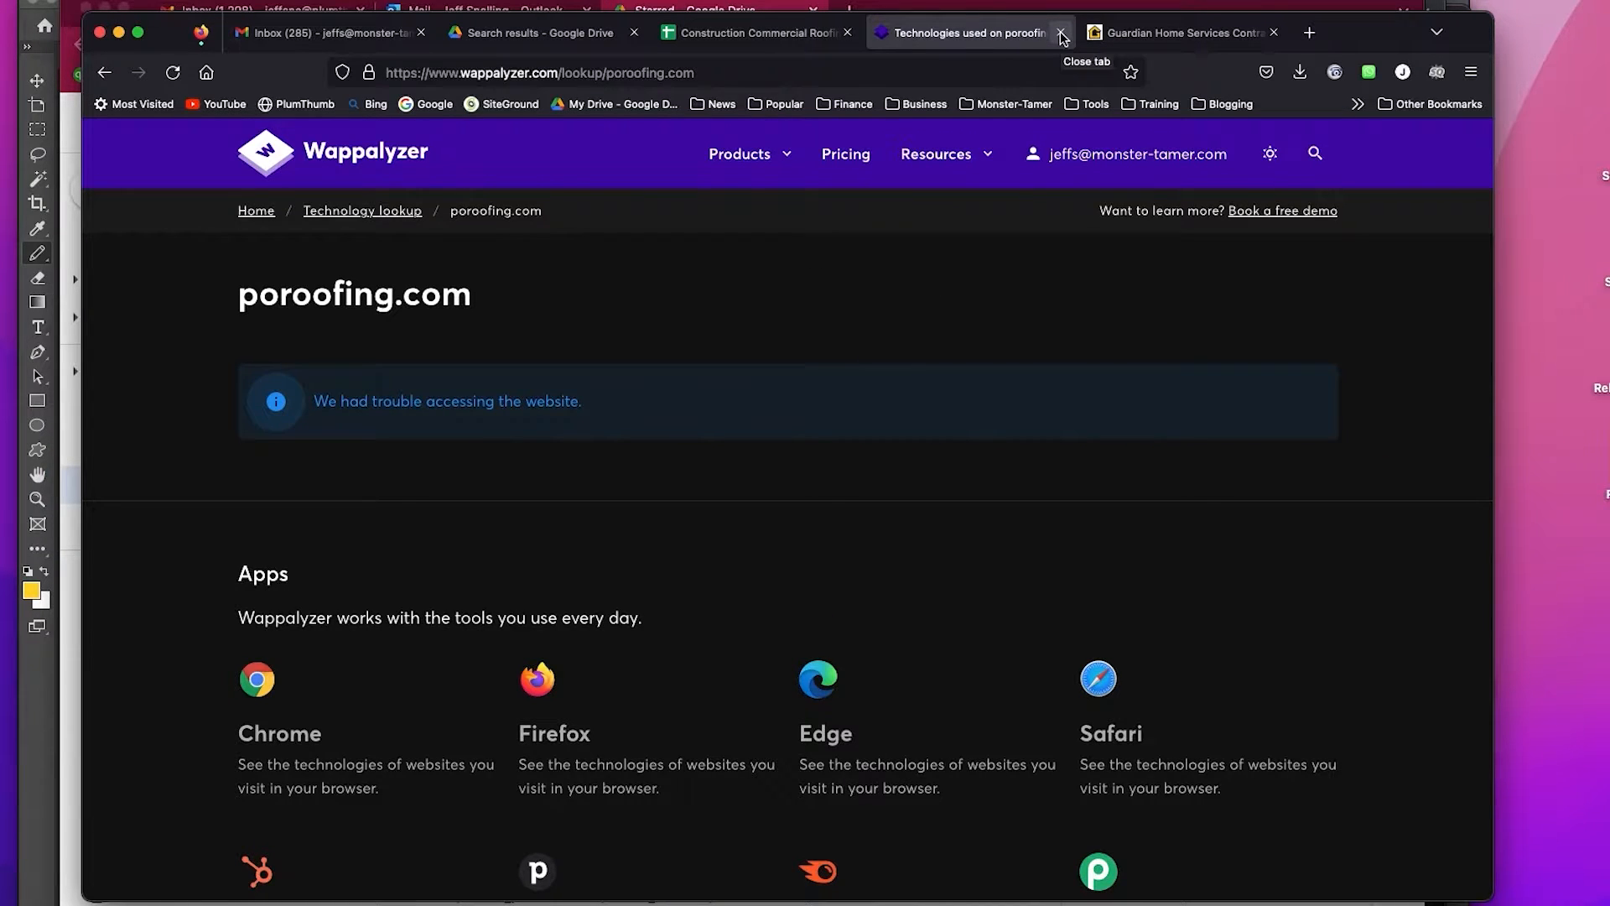
{"action": "left_click", "coordinate": [759, 46]}
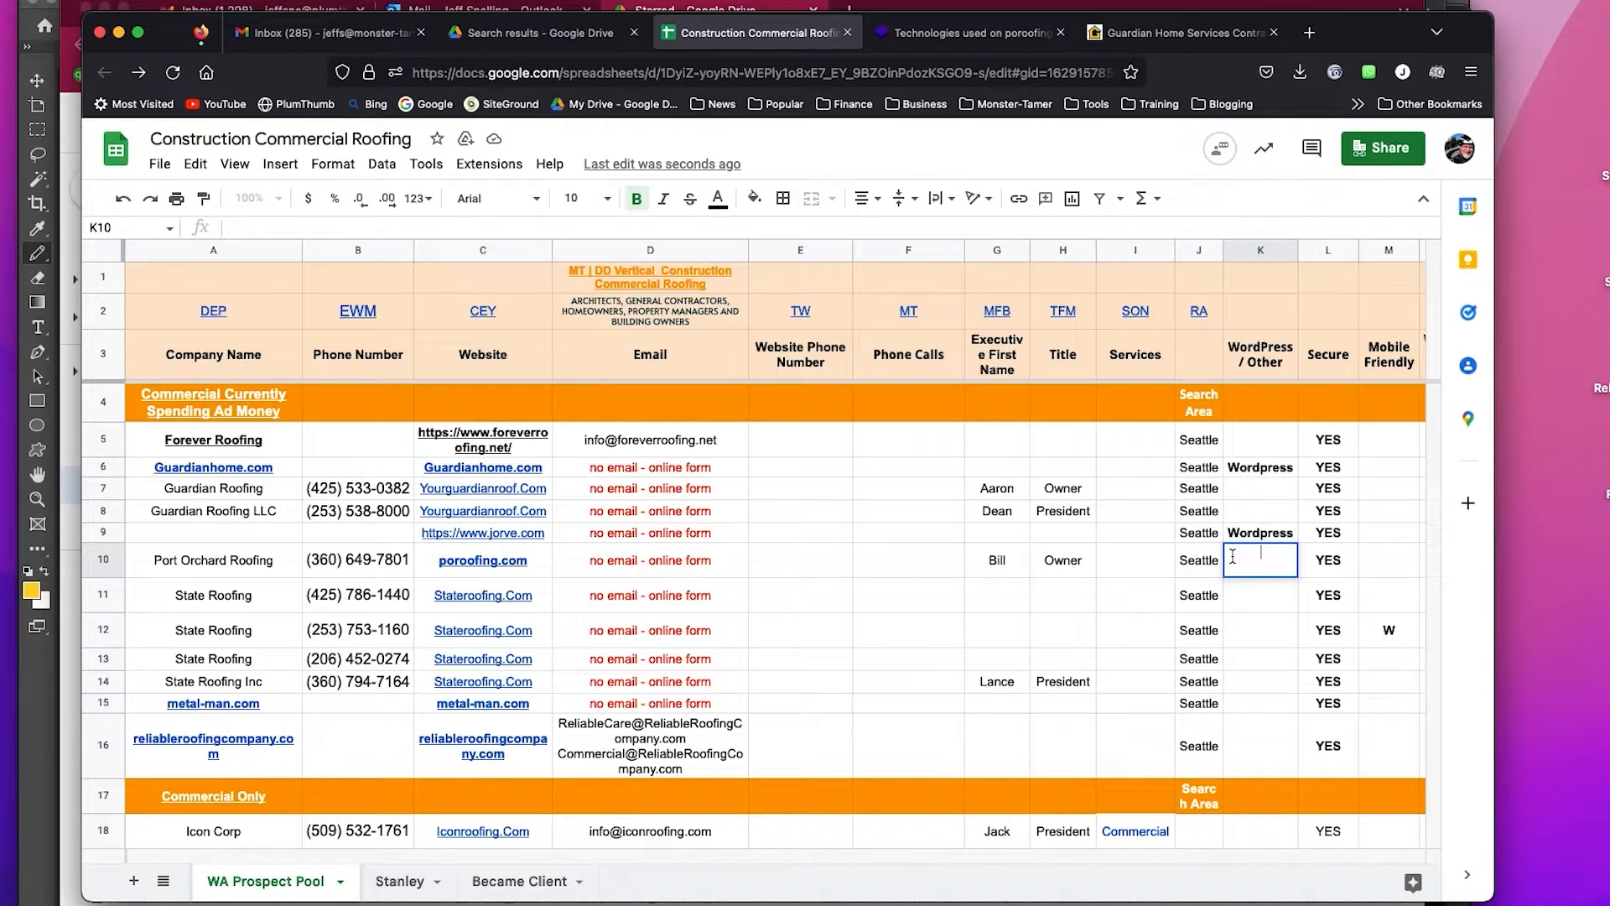
{"action": "key", "text": "Tab"}
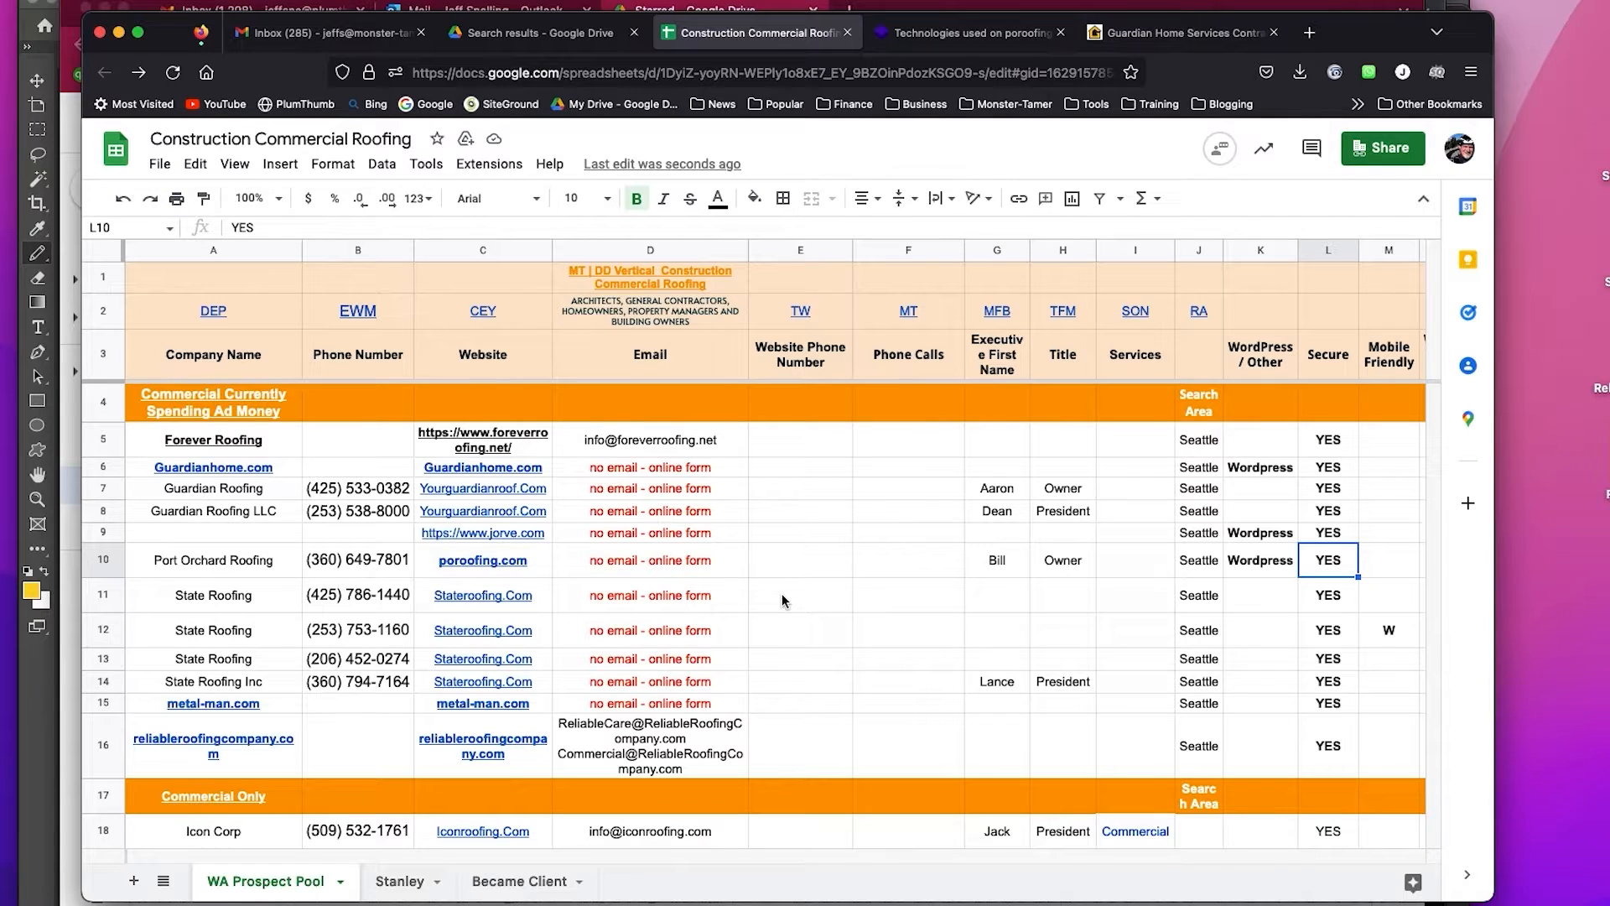
- Copy the stateroofing.com and metal-man.com links from rows 11 and 15 and run a Wappalyzer technology lookup on each
{"action": "left_click", "coordinate": [496, 597]}
{"action": "left_click", "coordinate": [659, 632]}
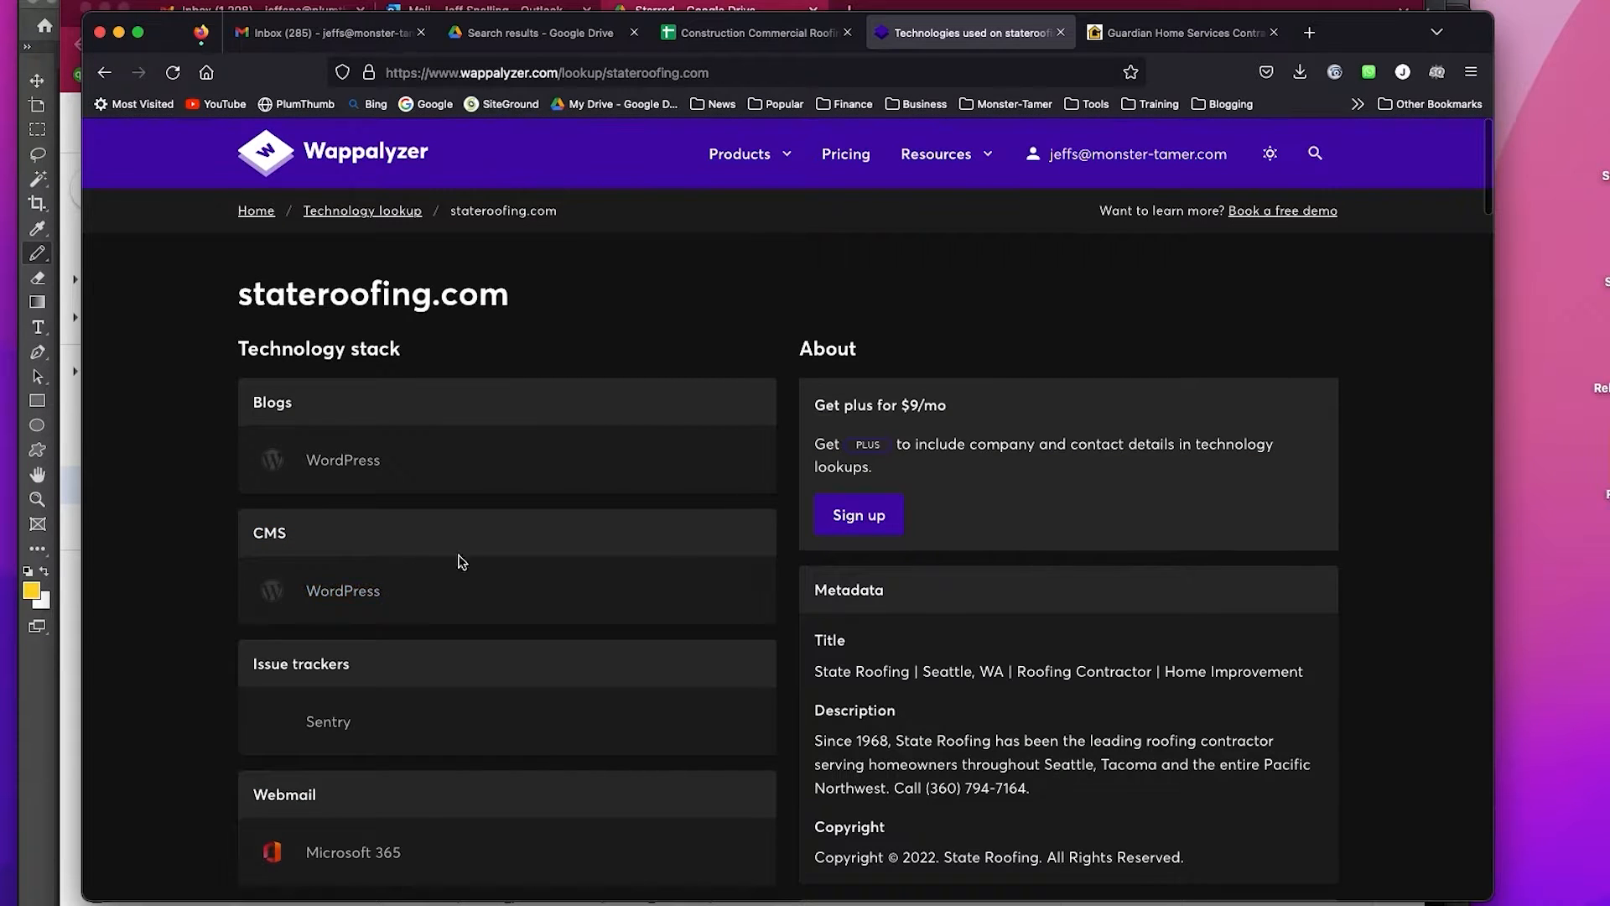
{"action": "key", "text": "ctrl+shift+Tab"}
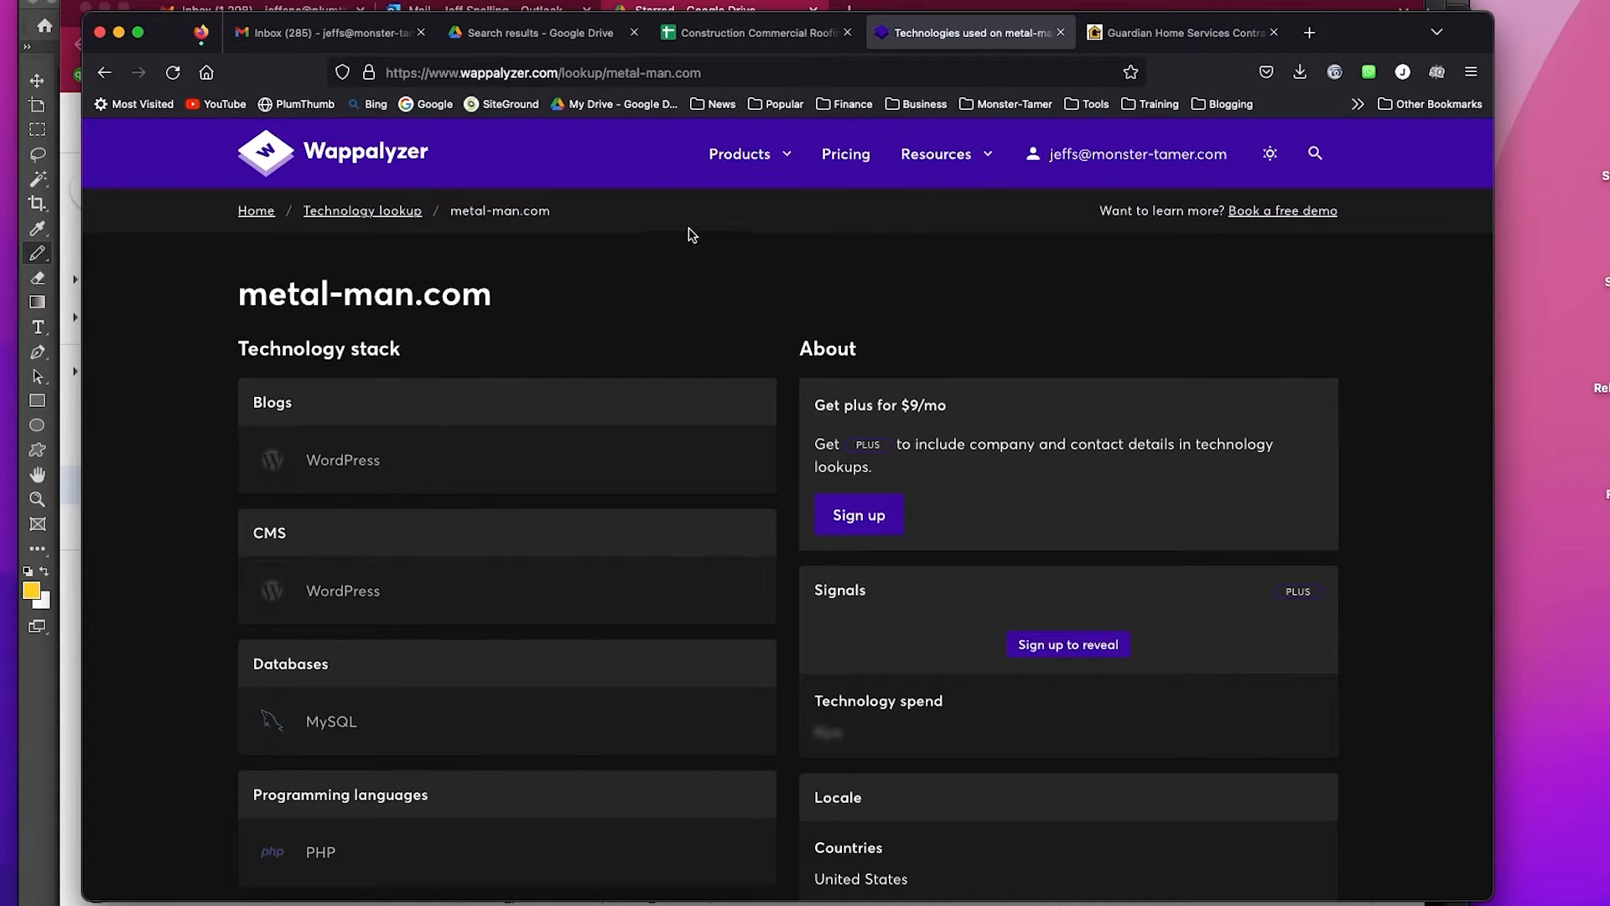
- Select the reliableroofingcompany.com link in row 16, and run a Wappalyzer technology lookup on iconroofing.com from row 18
{"action": "left_click", "coordinate": [765, 37]}
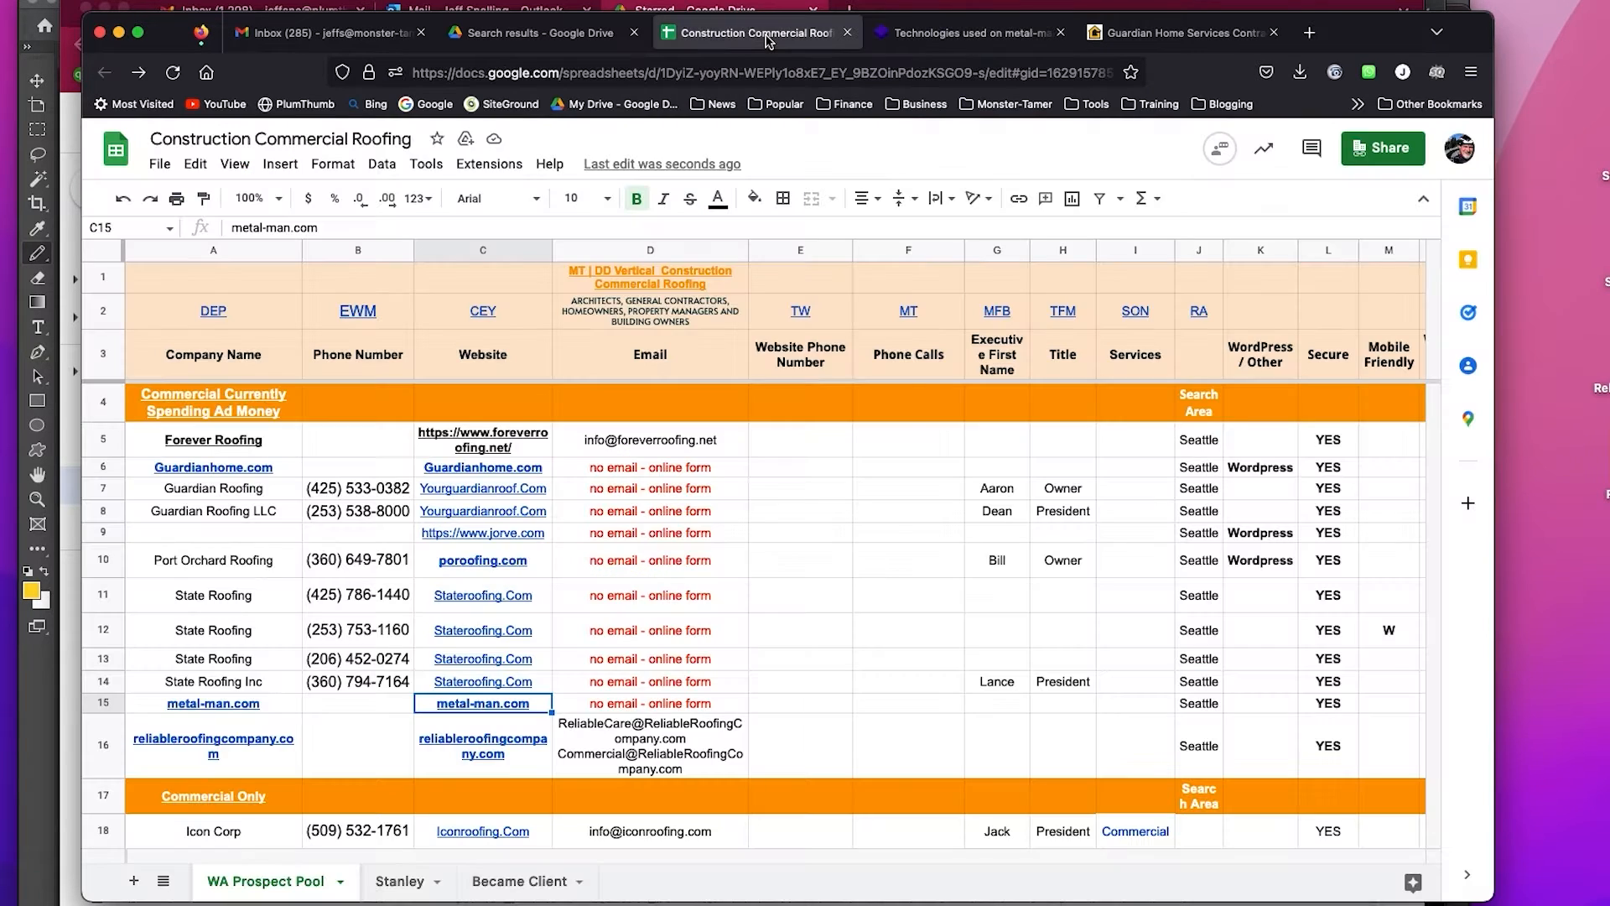
{"action": "left_click", "coordinate": [489, 738]}
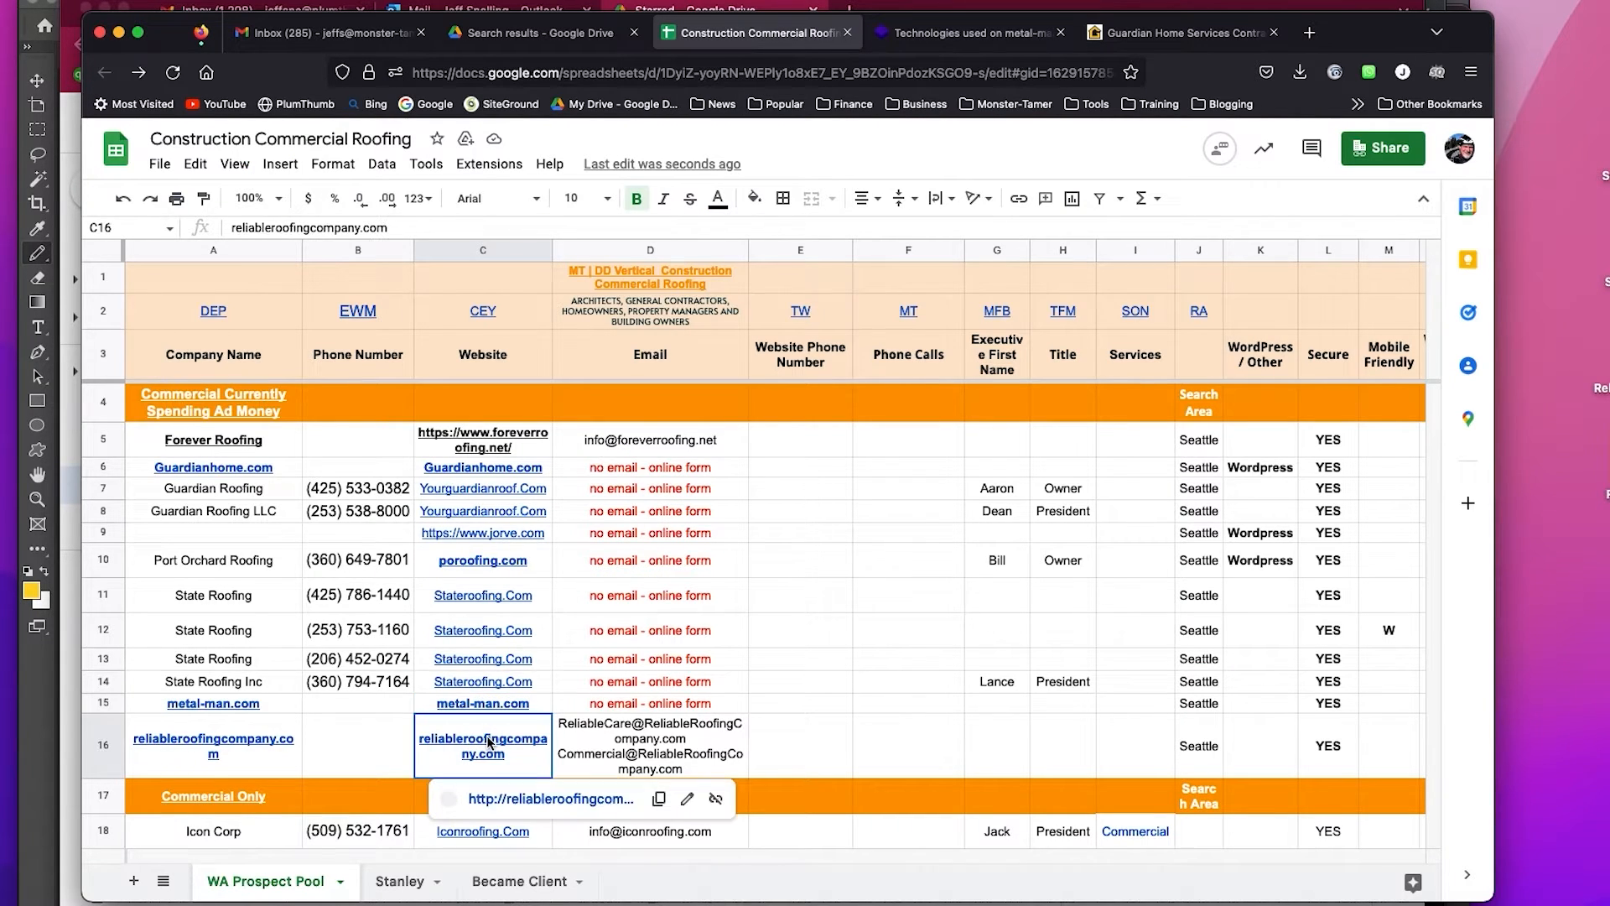
{"action": "left_click", "coordinate": [571, 793]}
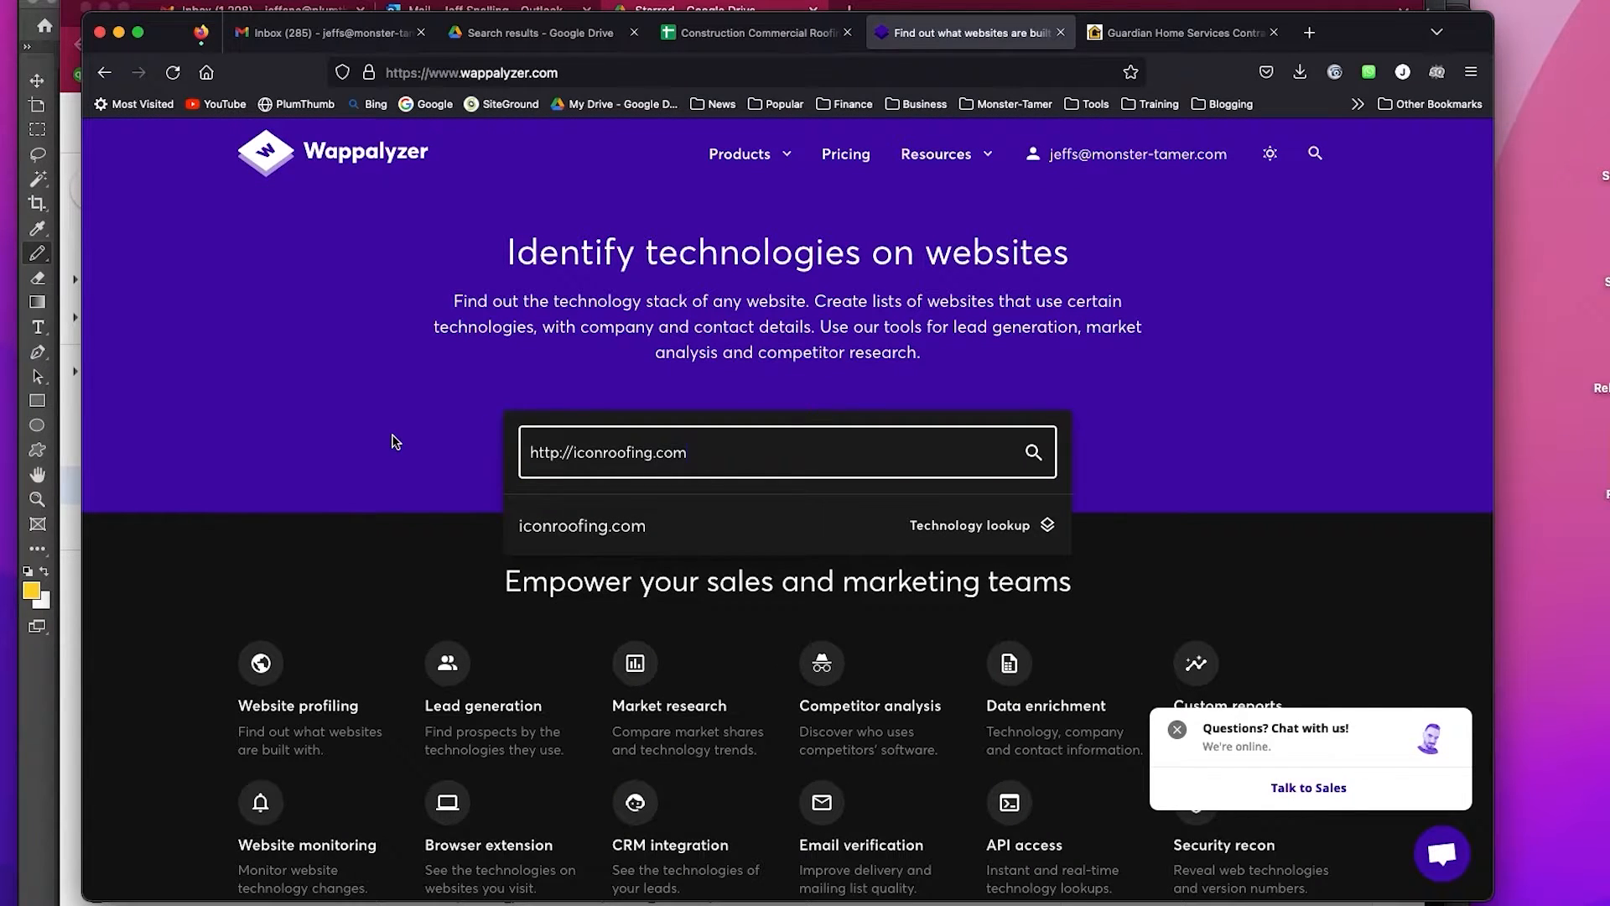
{"action": "left_click", "coordinate": [602, 521]}
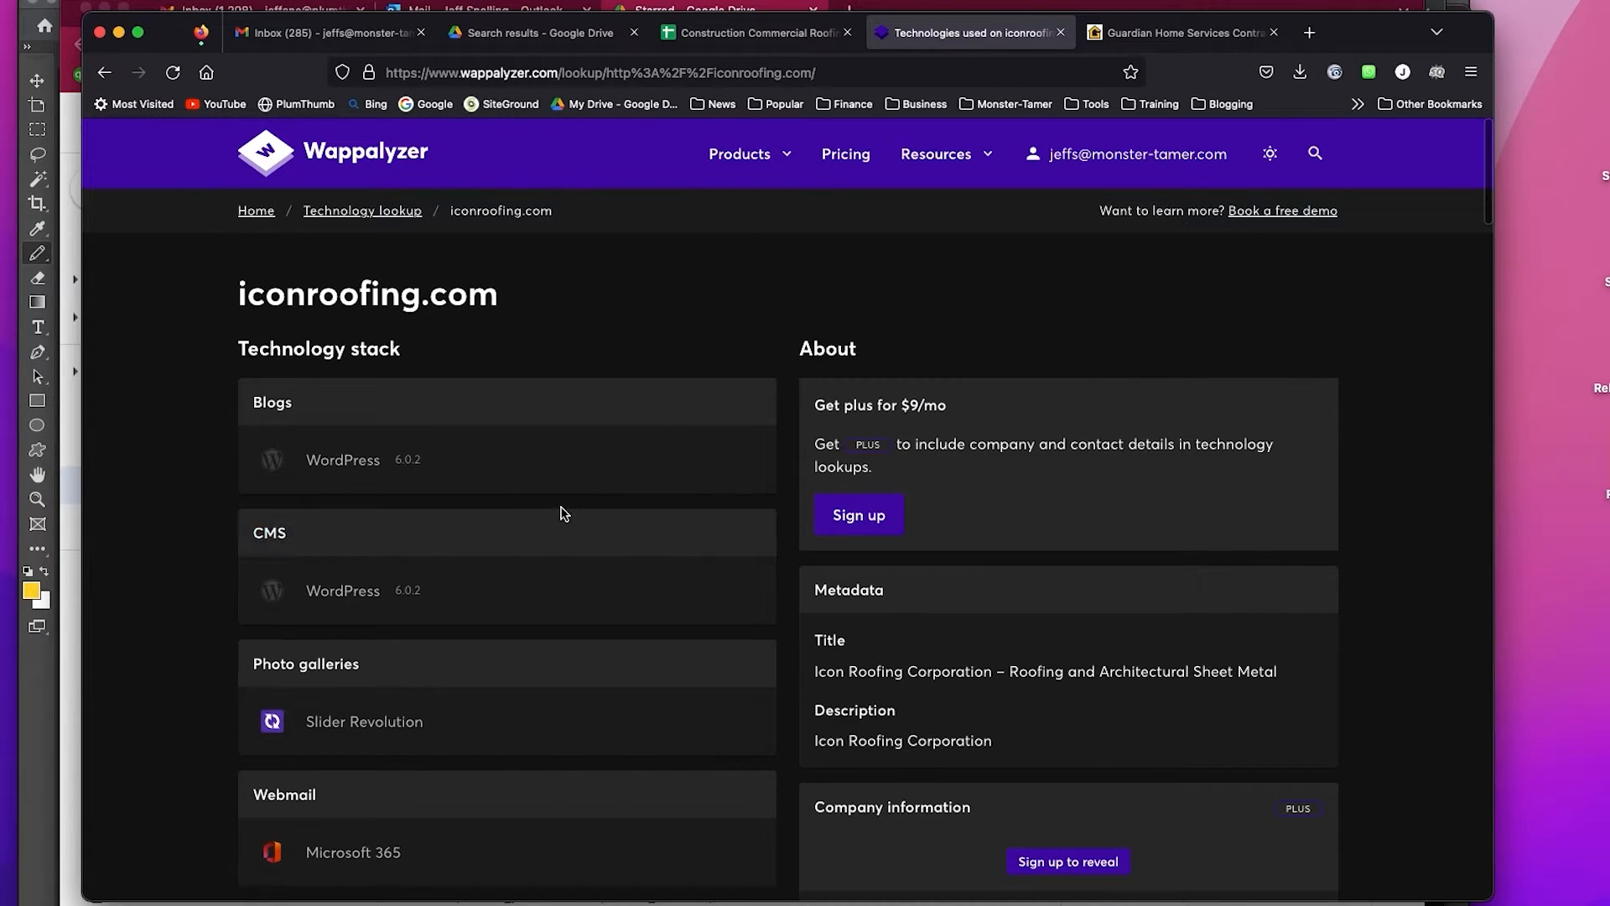
- Run a Wappalyzer technology lookup on horizonroofinginc.com from the spreadsheet, and load the site in a new Chrome tab
{"action": "left_click", "coordinate": [725, 33]}
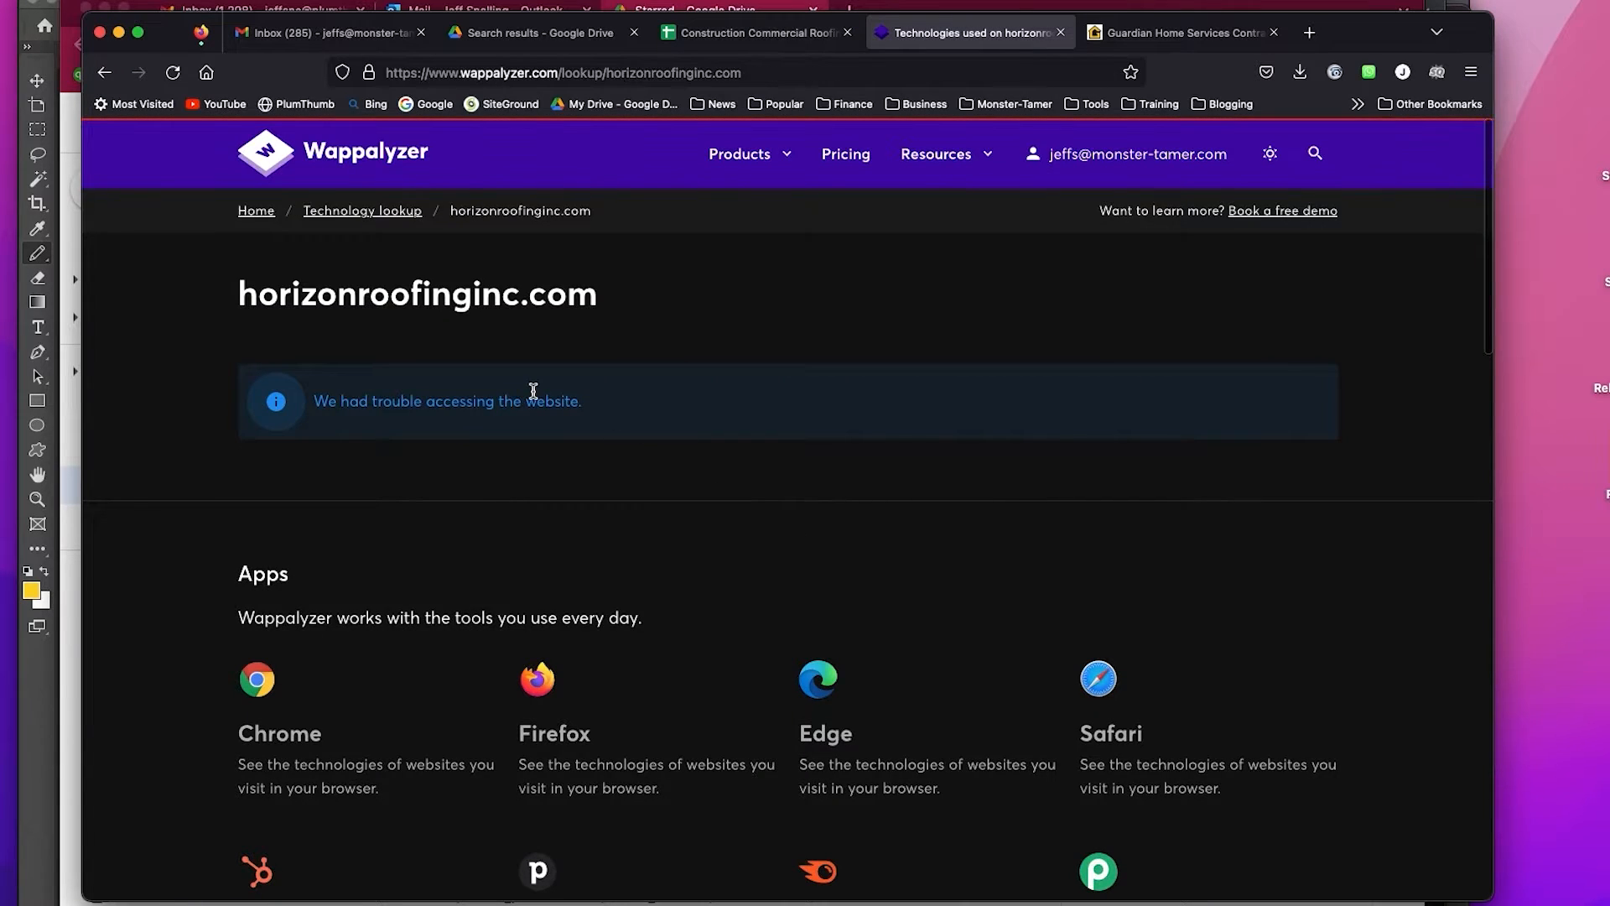
{"action": "key", "text": "super+Tab"}
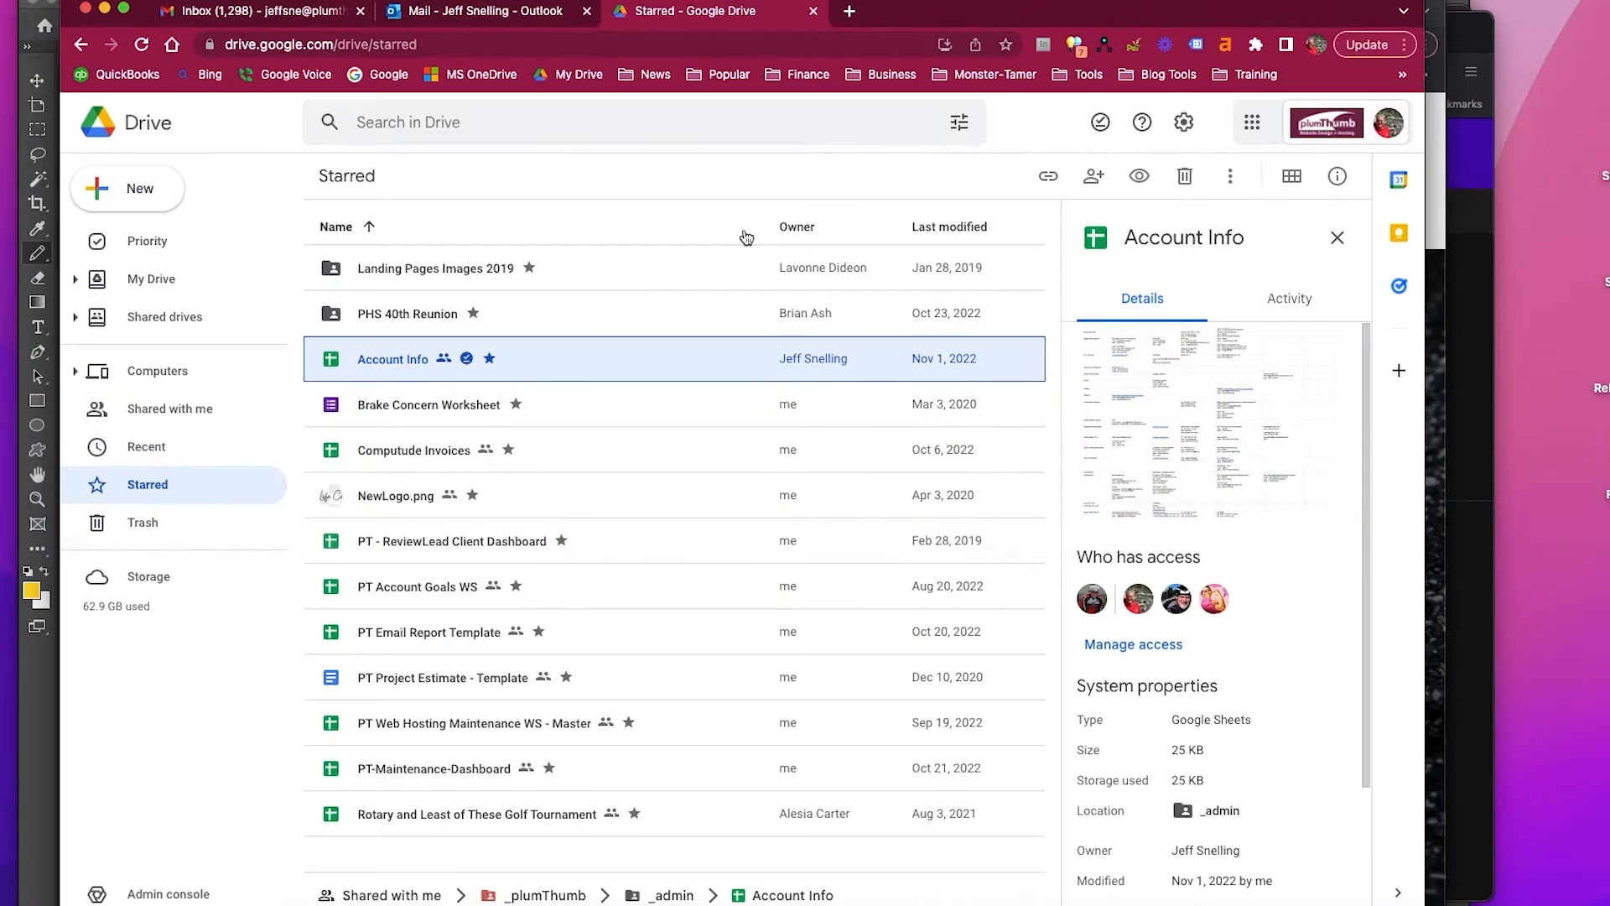
{"action": "left_click", "coordinate": [849, 11]}
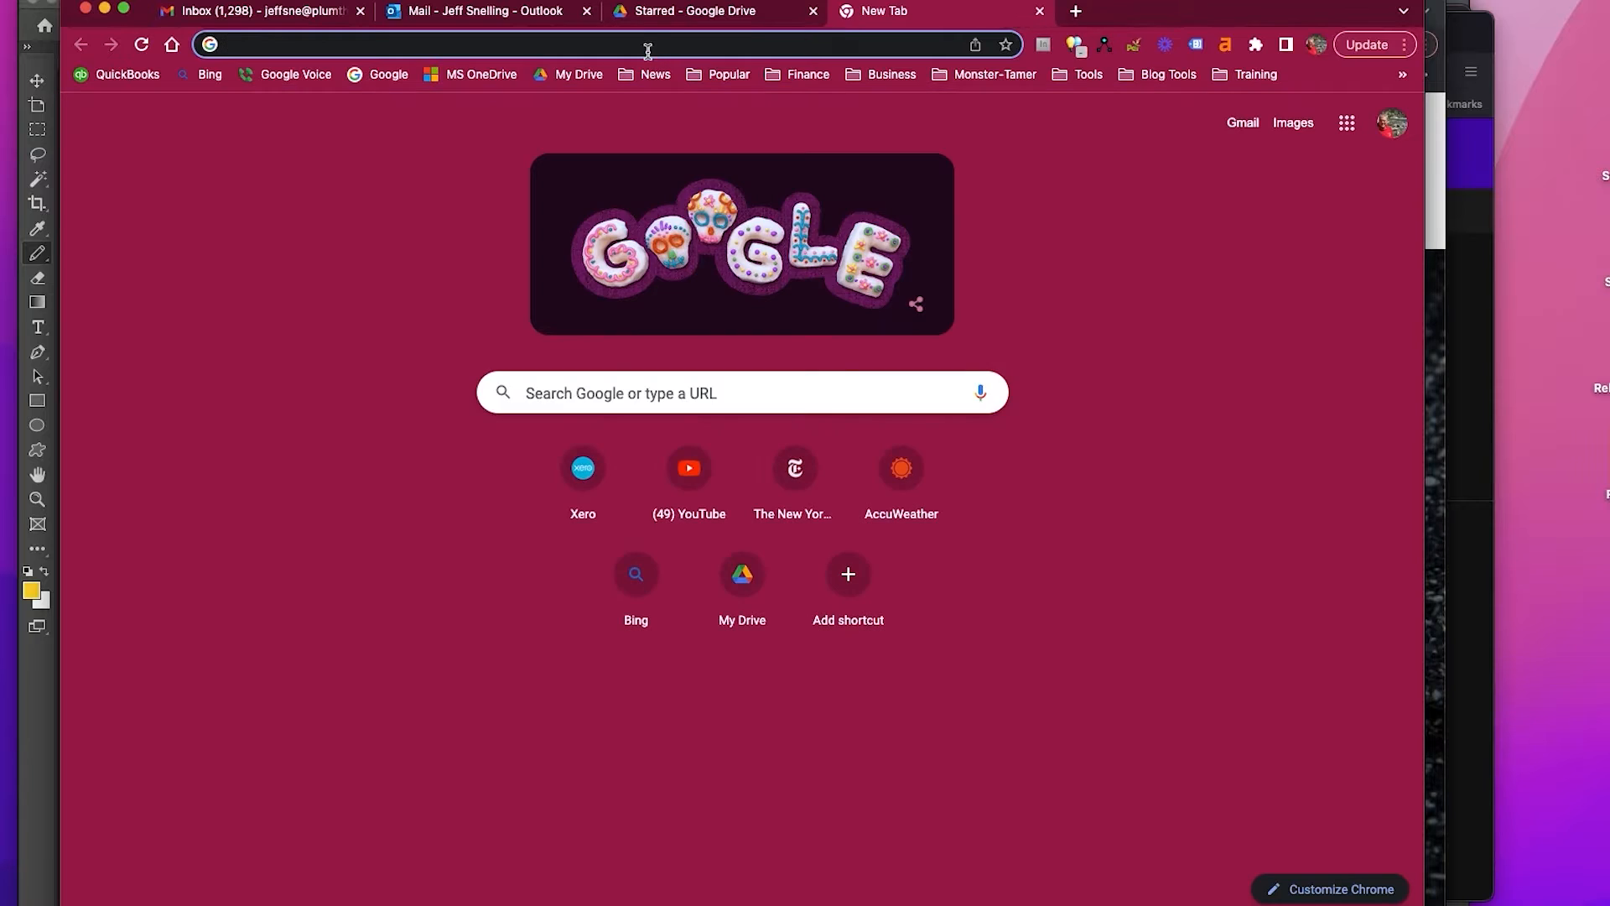
{"action": "left_click", "coordinate": [644, 44]}
{"action": "key", "text": "super+v"}
{"action": "key", "text": "Return"}
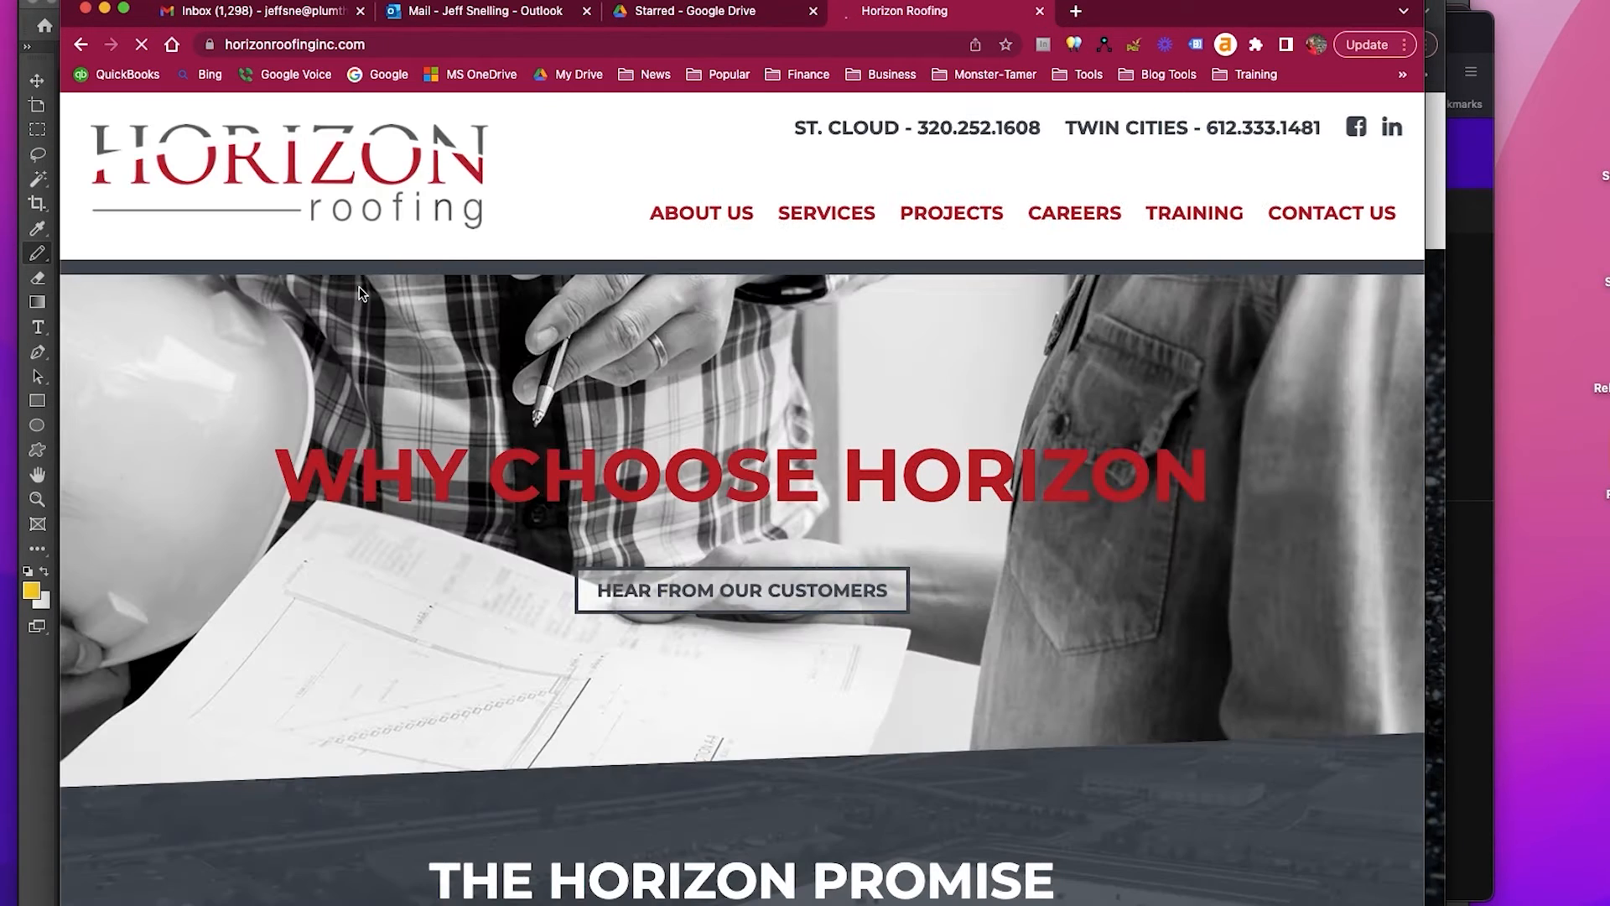
- Inspect the horizonroofinginc.com source files in DevTools, examine the wp-includes/js folder and the other listed domains, and close DevTools
{"action": "right_click", "coordinate": [555, 155]}
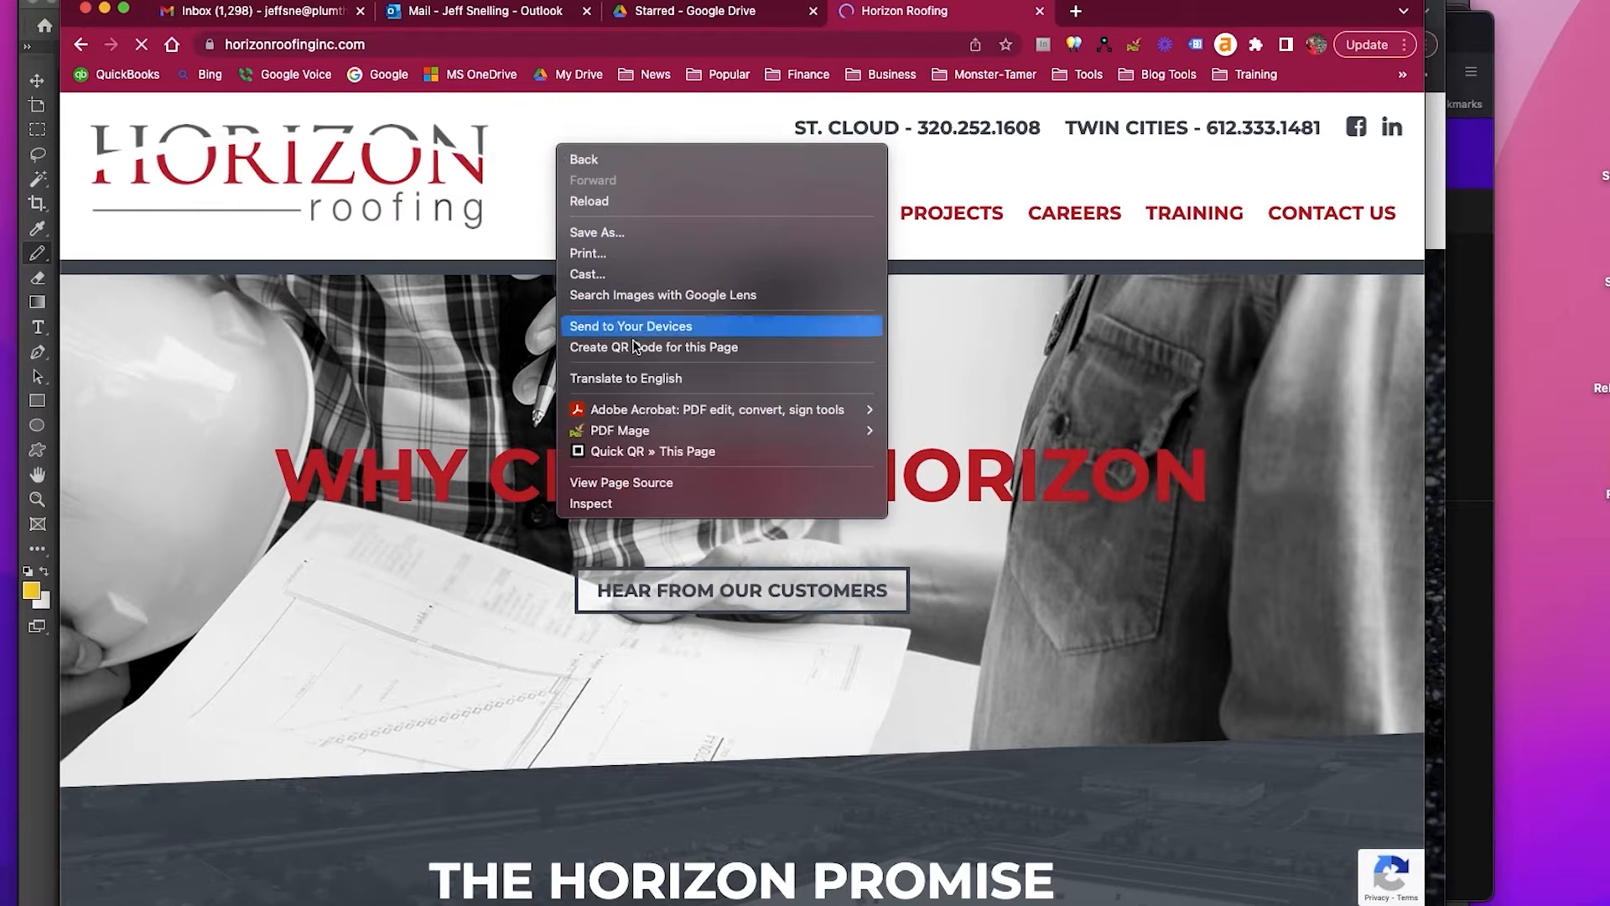
{"action": "left_click", "coordinate": [631, 505]}
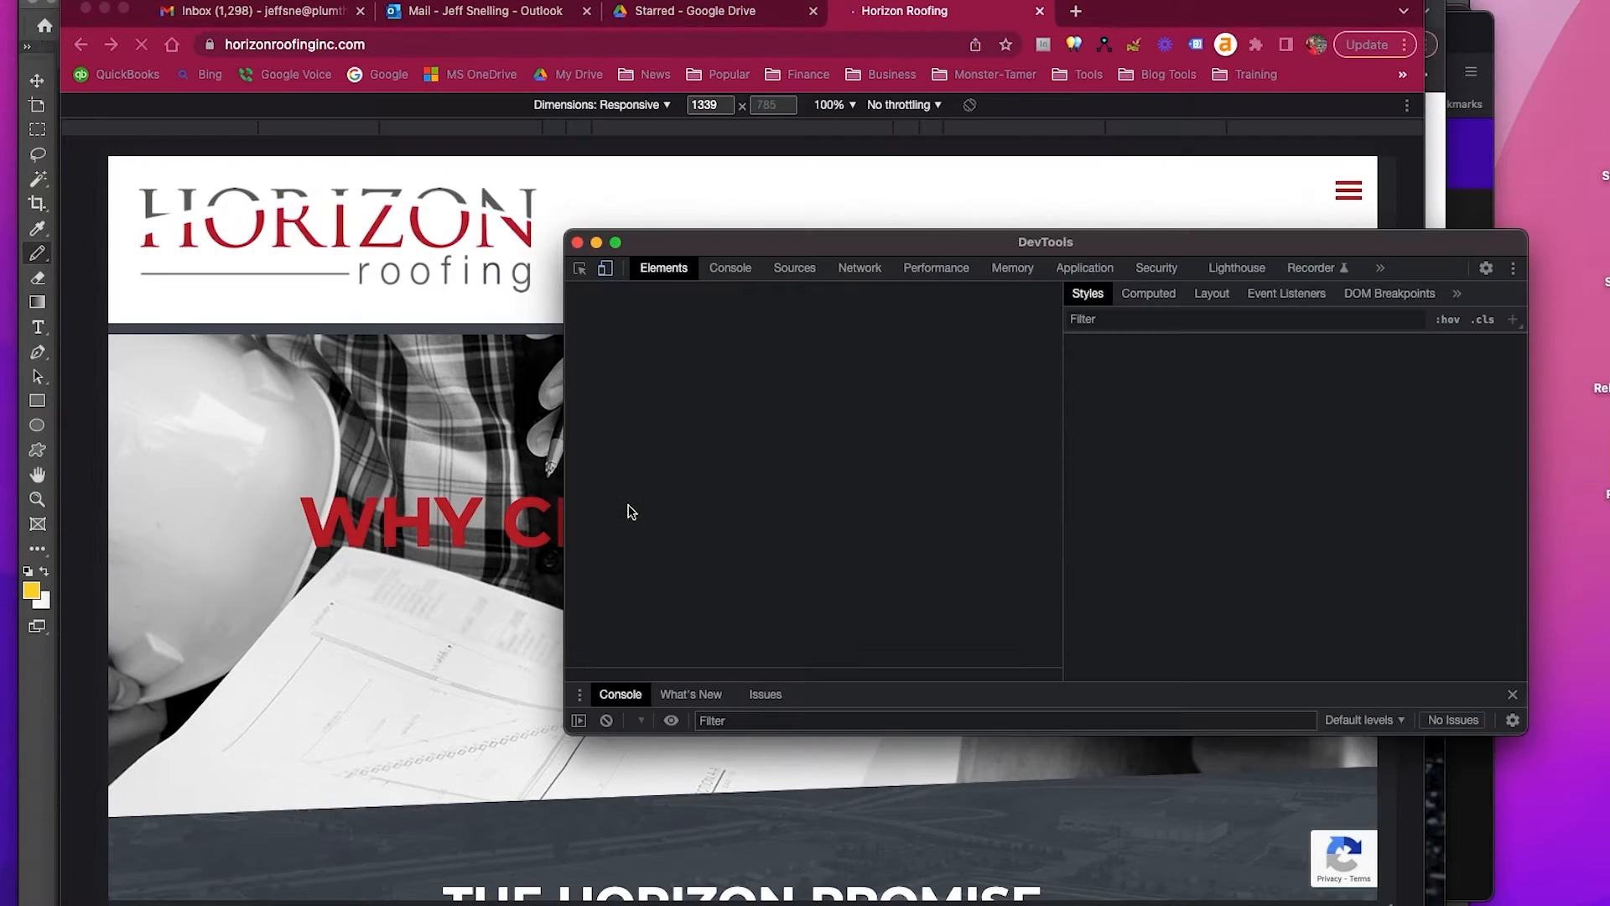
{"action": "left_click", "coordinate": [792, 270]}
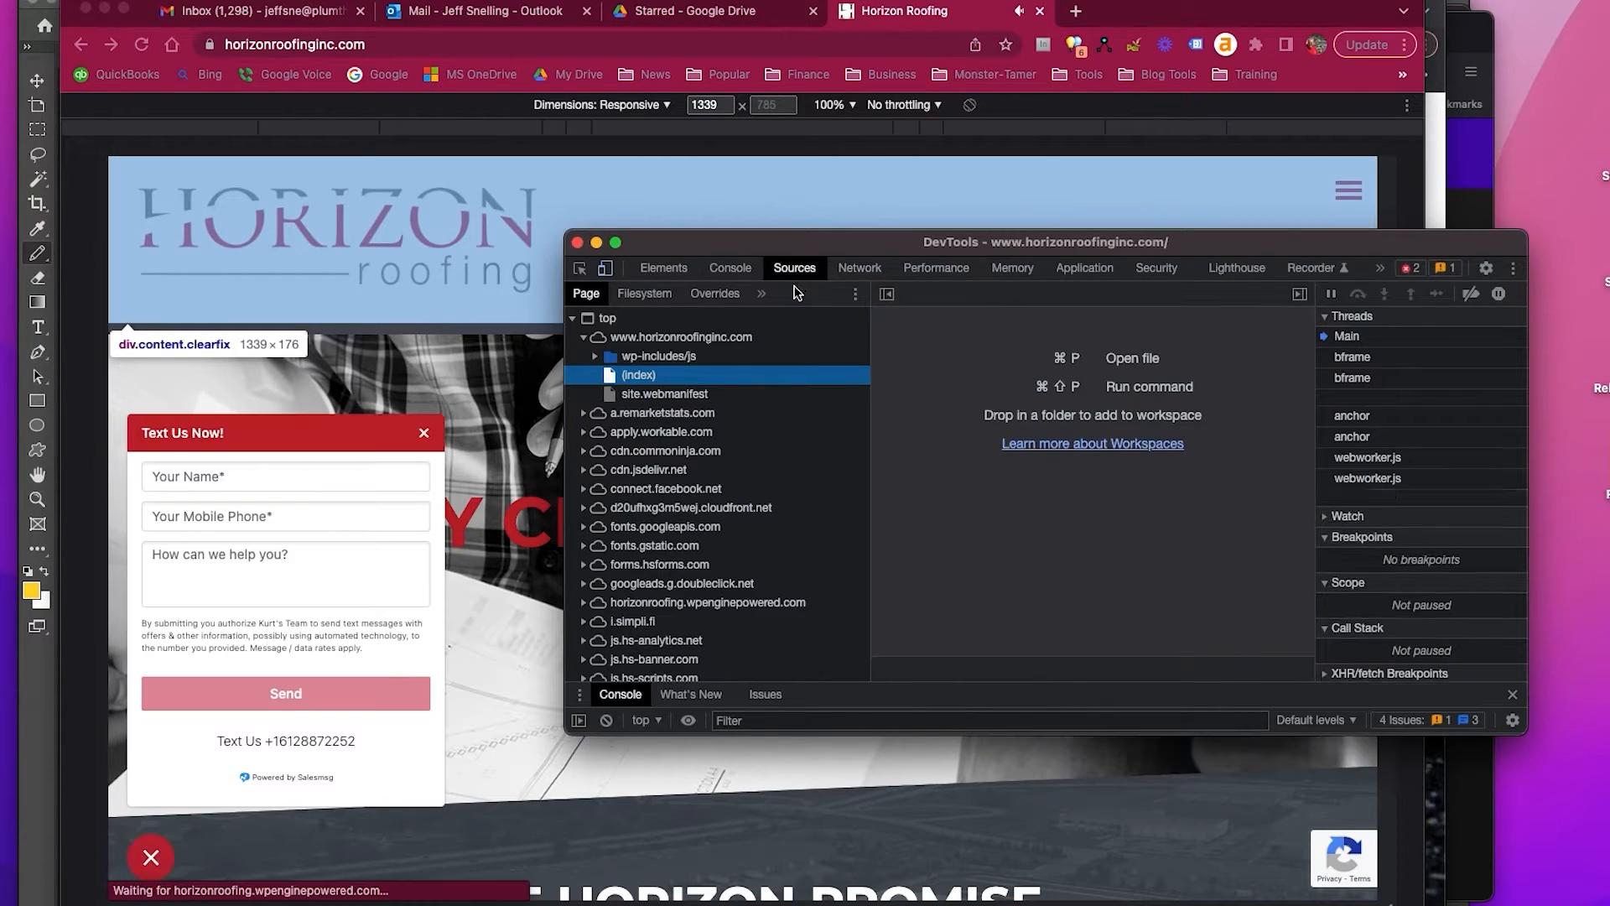
{"action": "left_click", "coordinate": [593, 358]}
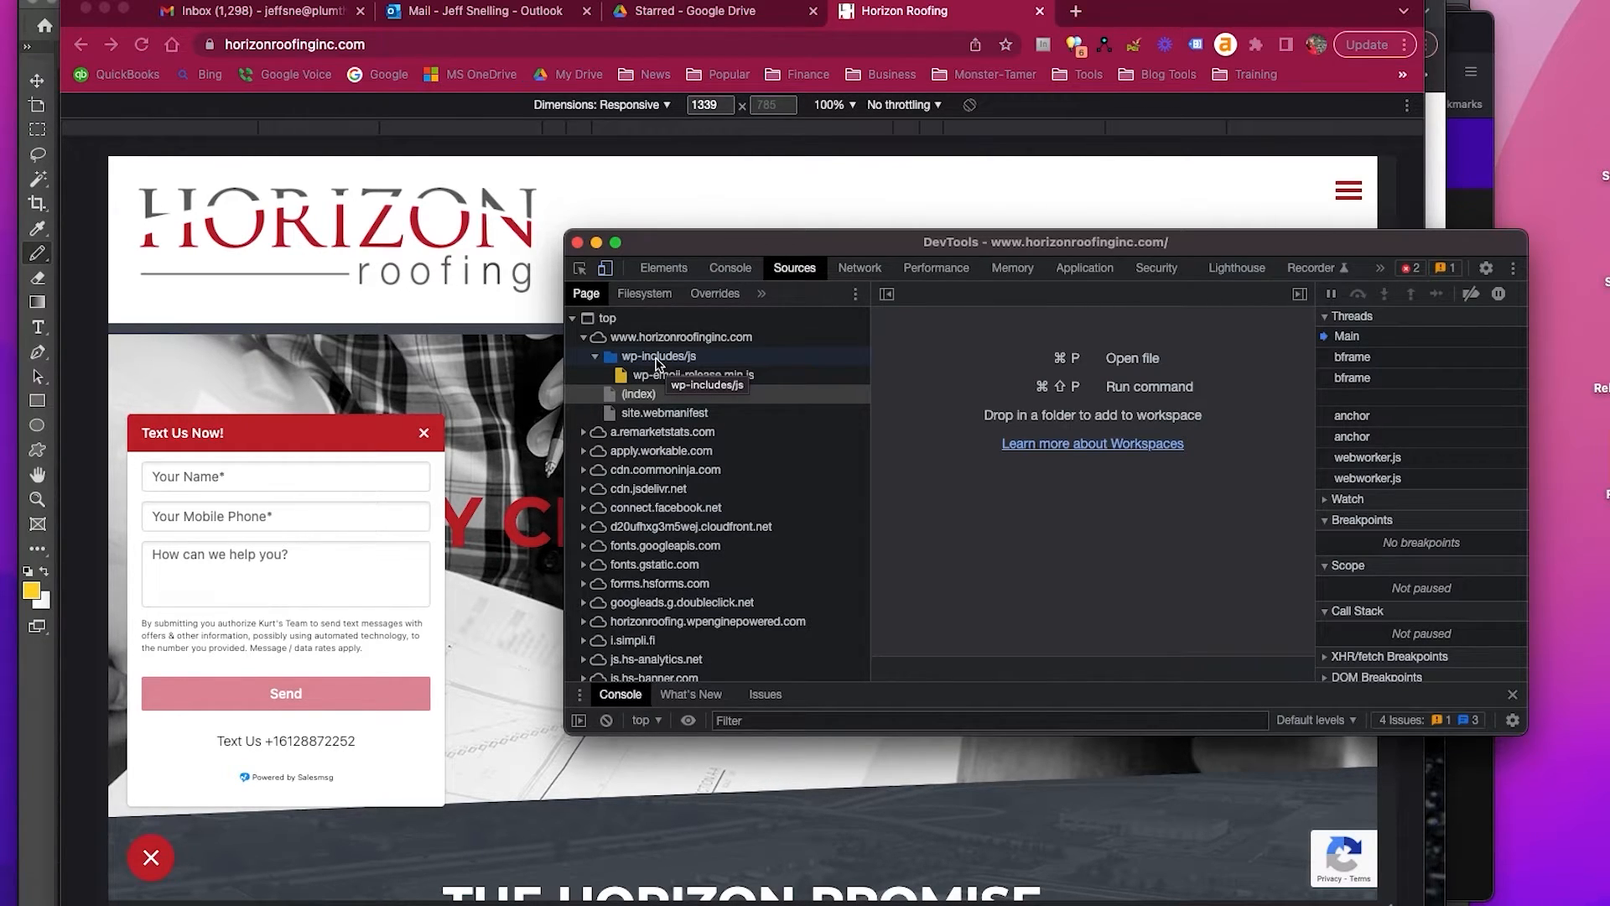
{"action": "scroll", "coordinate": [620, 550], "scroll_direction": "down", "scroll_amount": 1}
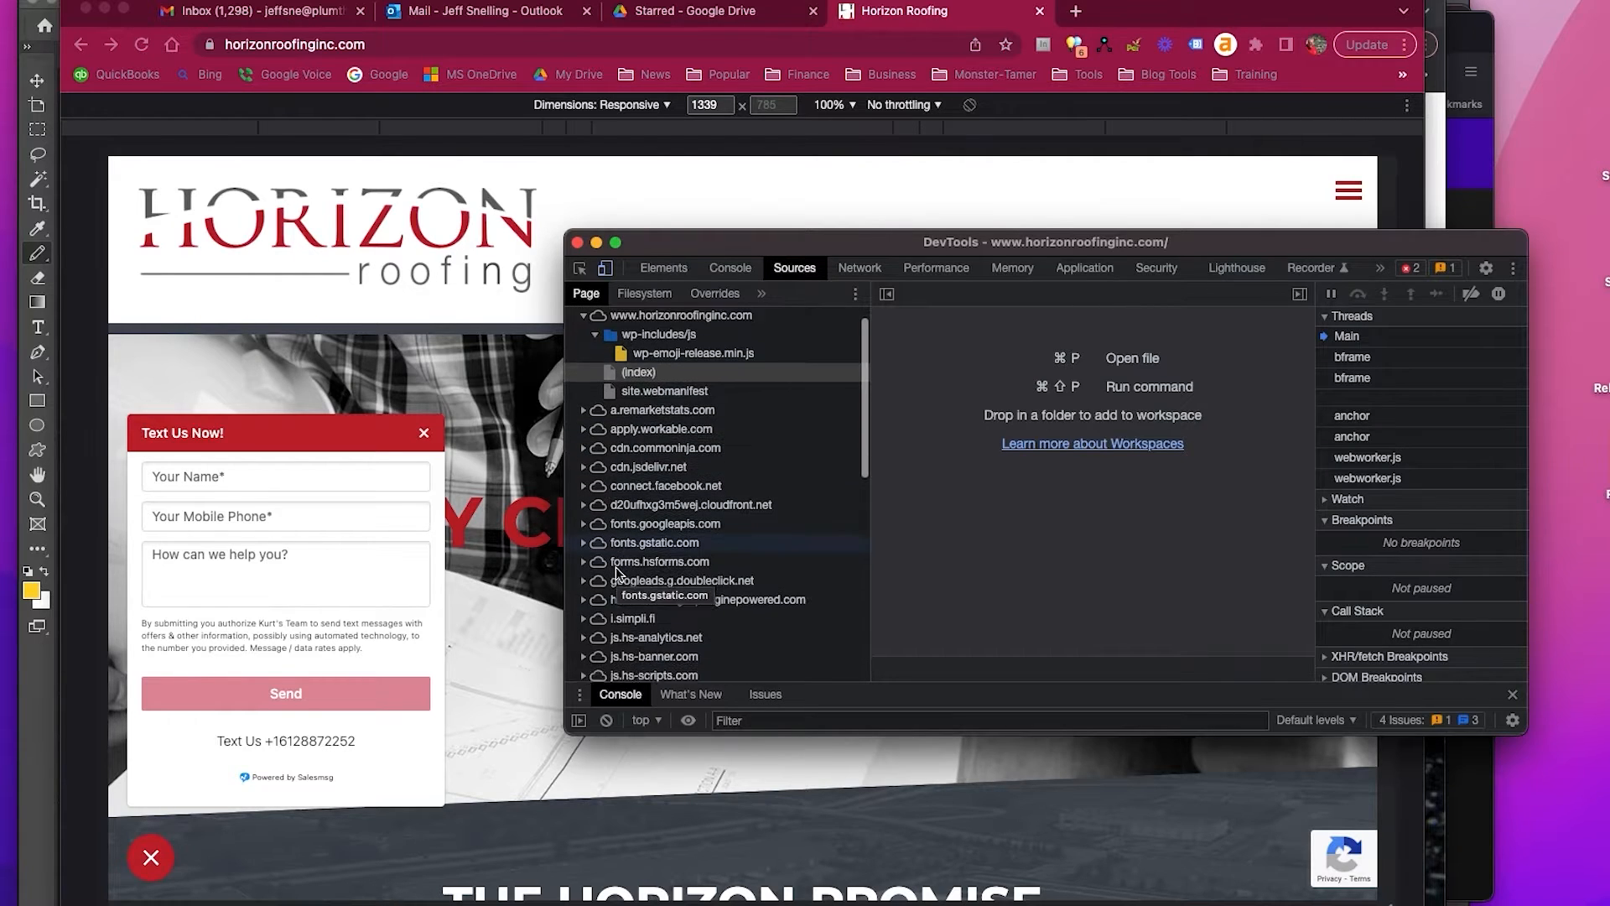
{"action": "scroll", "coordinate": [617, 571], "scroll_direction": "down", "scroll_amount": 10}
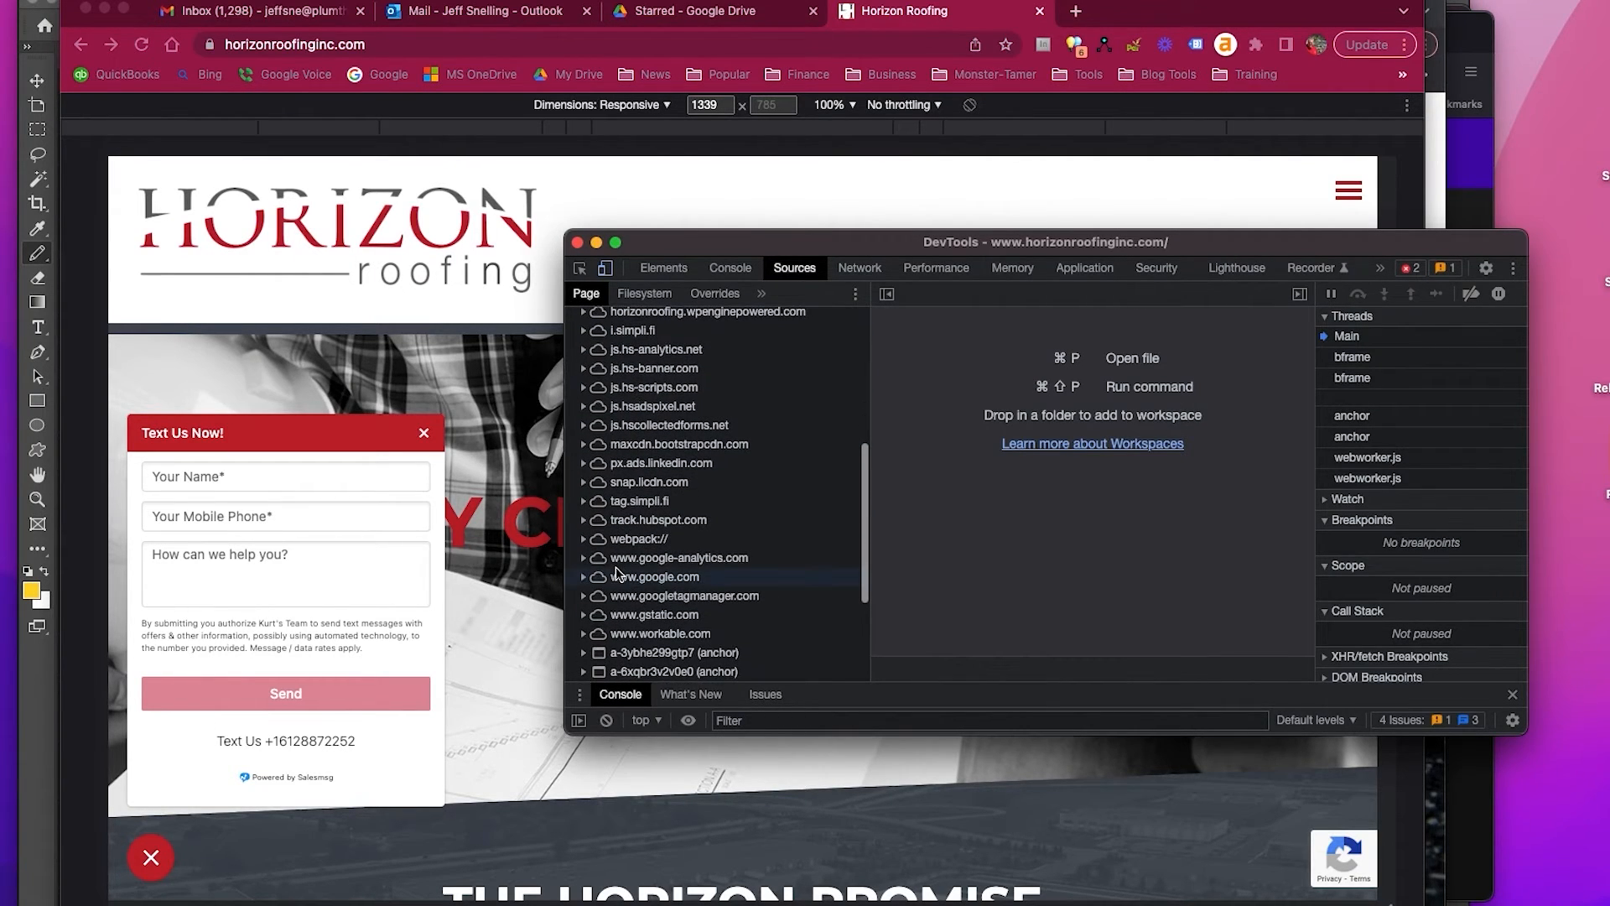
{"action": "scroll", "coordinate": [616, 571], "scroll_direction": "down", "scroll_amount": 2}
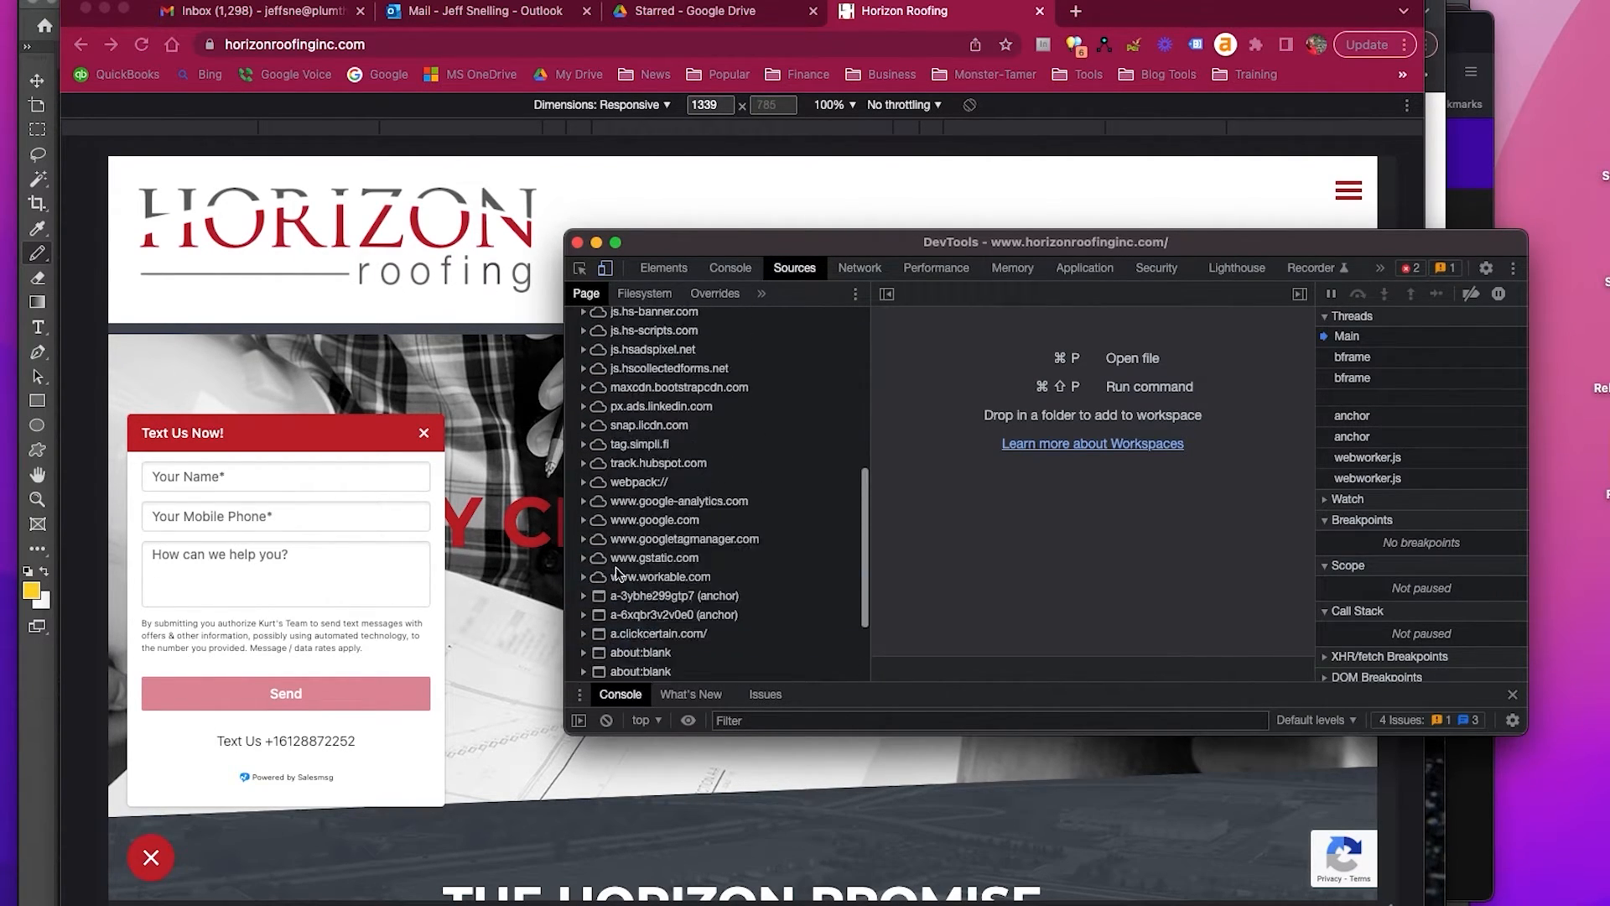
{"action": "scroll", "coordinate": [616, 575], "scroll_direction": "up", "scroll_amount": 8}
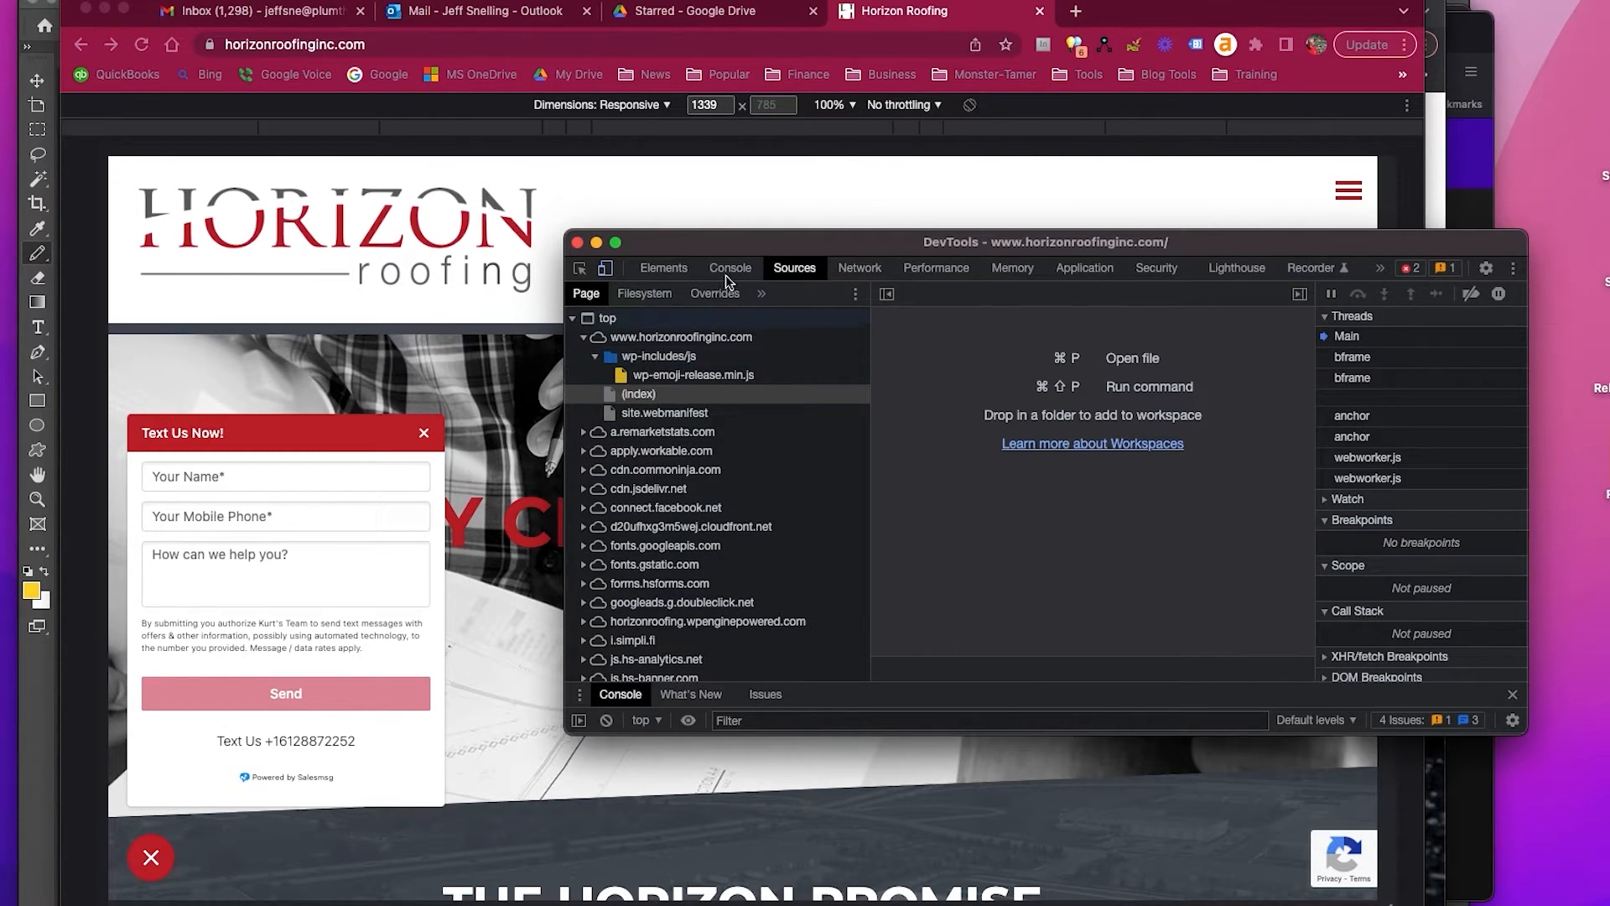
{"action": "left_click", "coordinate": [577, 243]}
{"action": "left_click", "coordinate": [577, 44]}
{"action": "left_click", "coordinate": [577, 45]}
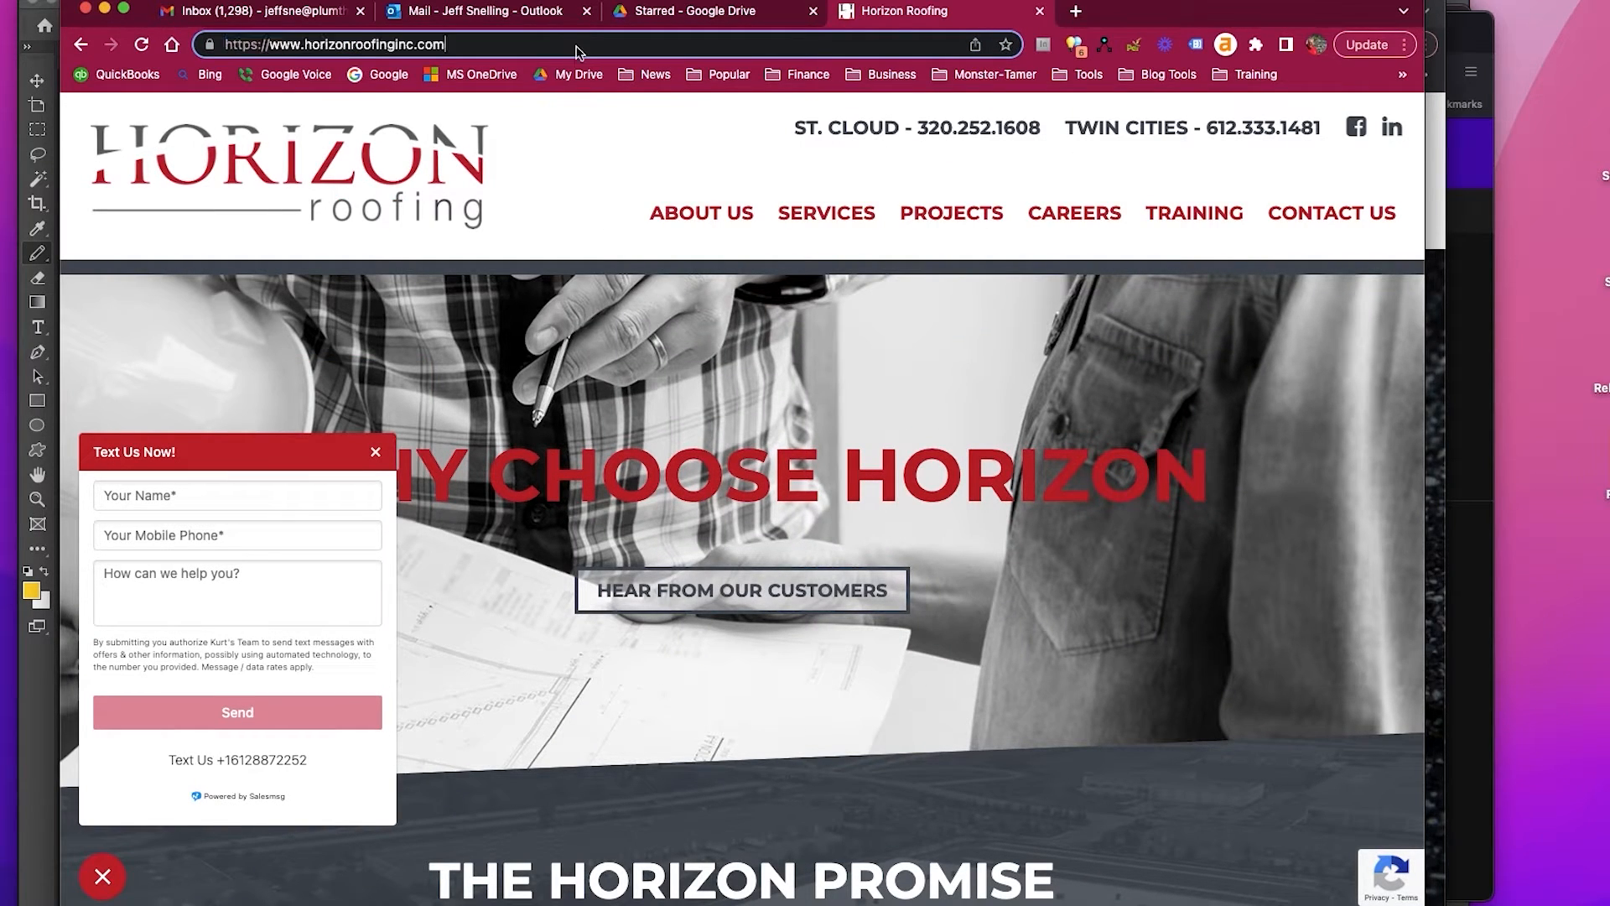
{"action": "type", "text": "/wp"}
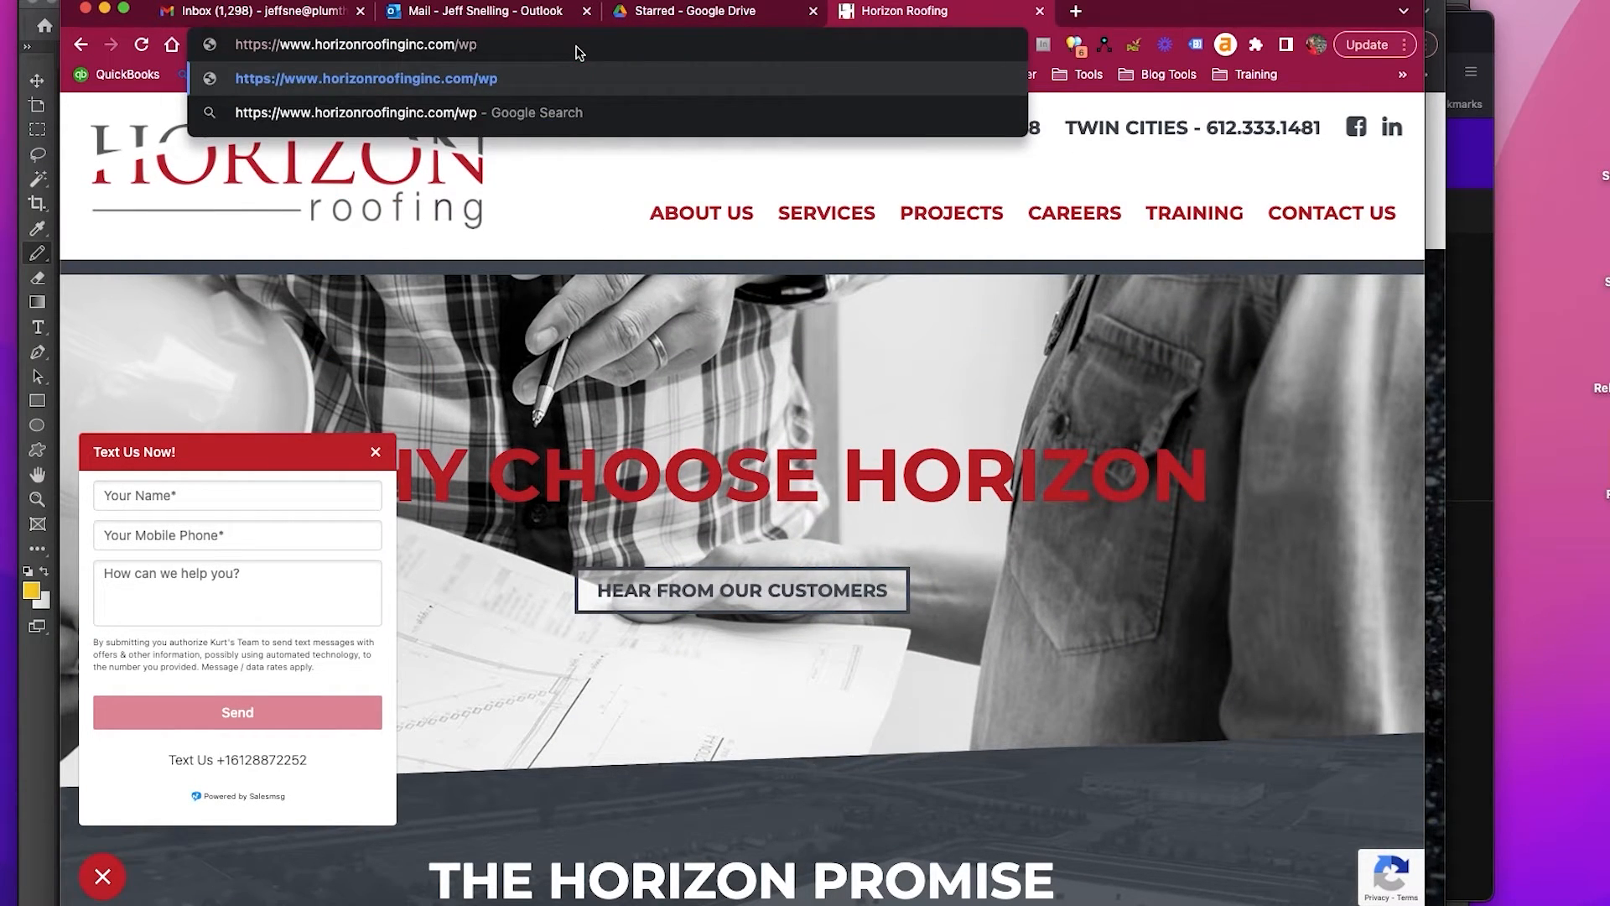
{"action": "type", "text": "-adm"}
{"action": "type", "text": "in"}
{"action": "key", "text": "Return"}
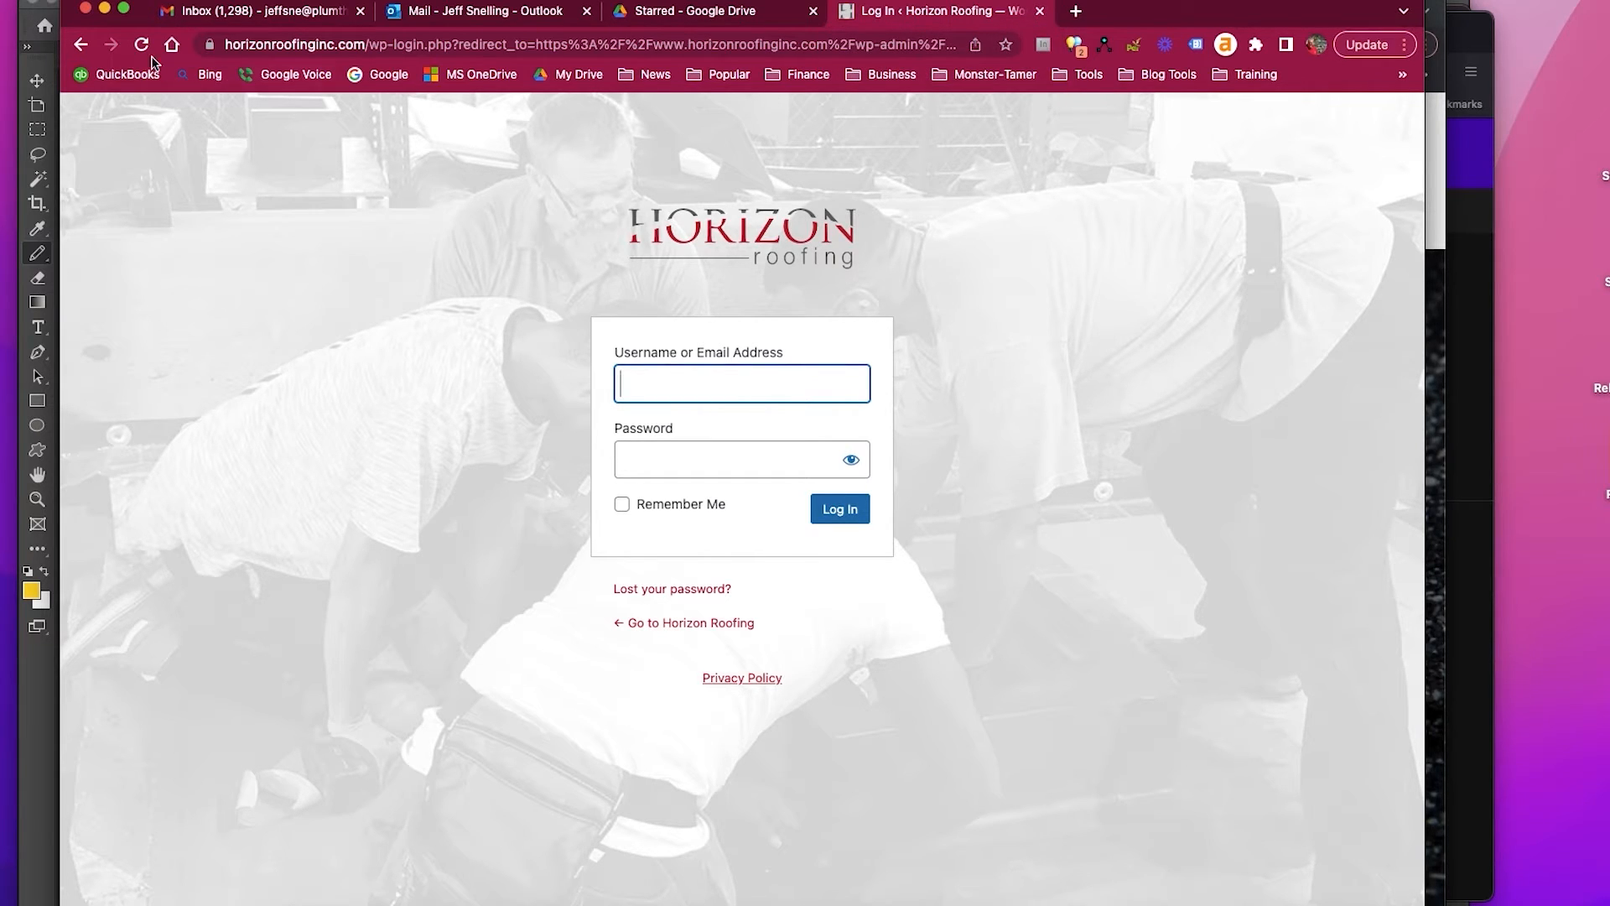
{"action": "left_click", "coordinate": [80, 45]}
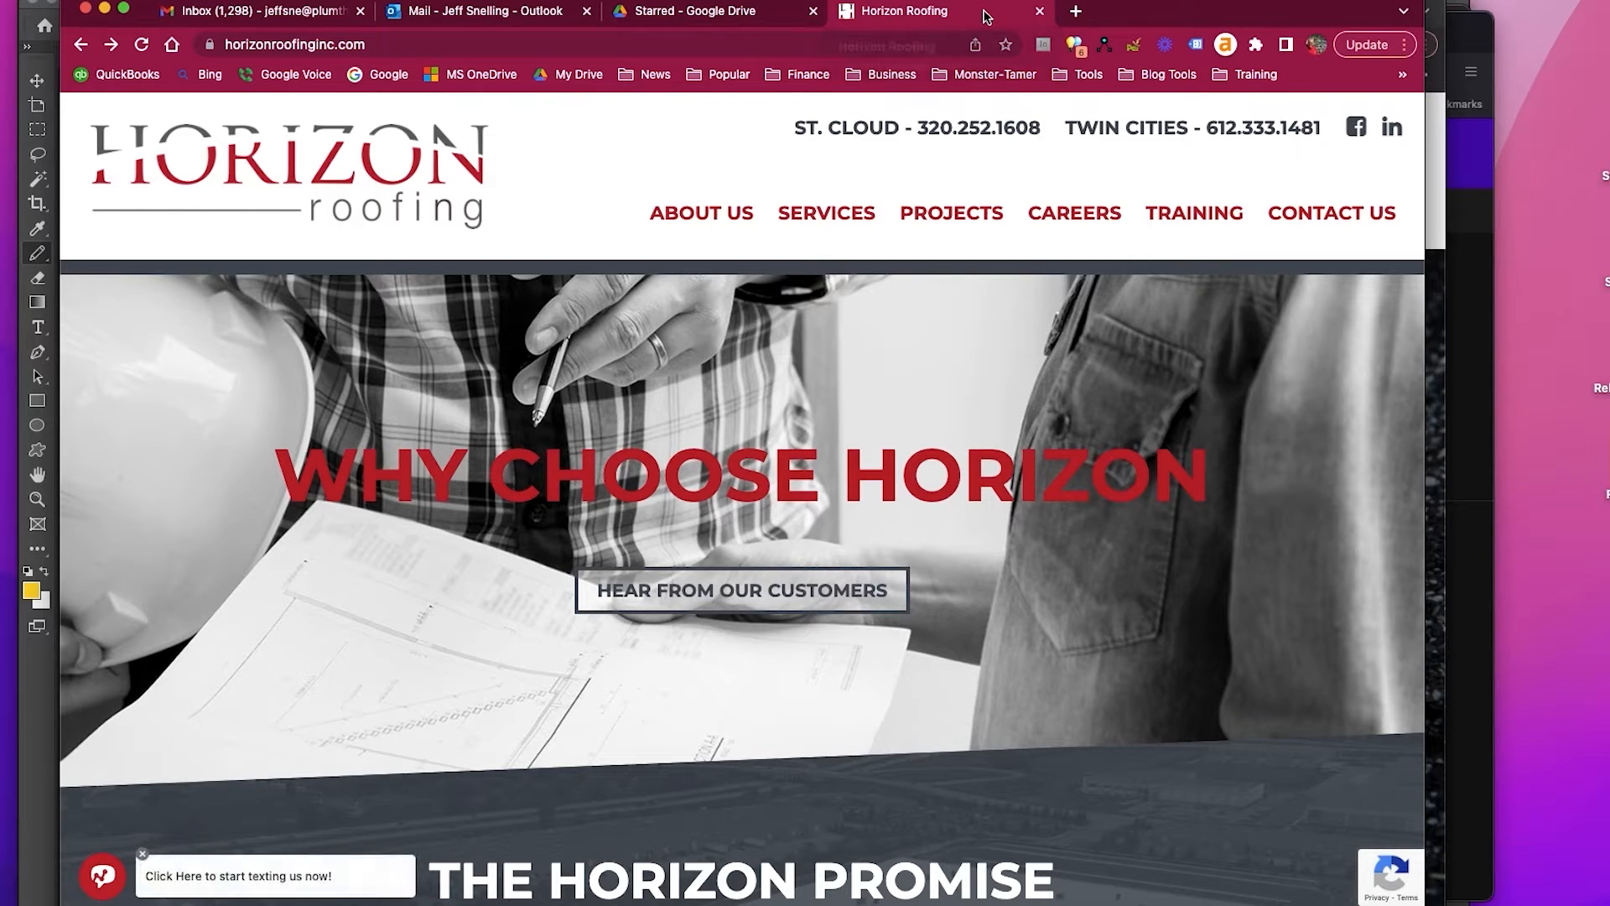
- Reopen DevTools on the Horizon Roofing home page, examine the complete source list again for WordPress folders, and close DevTools
{"action": "key", "text": "super+Tab"}
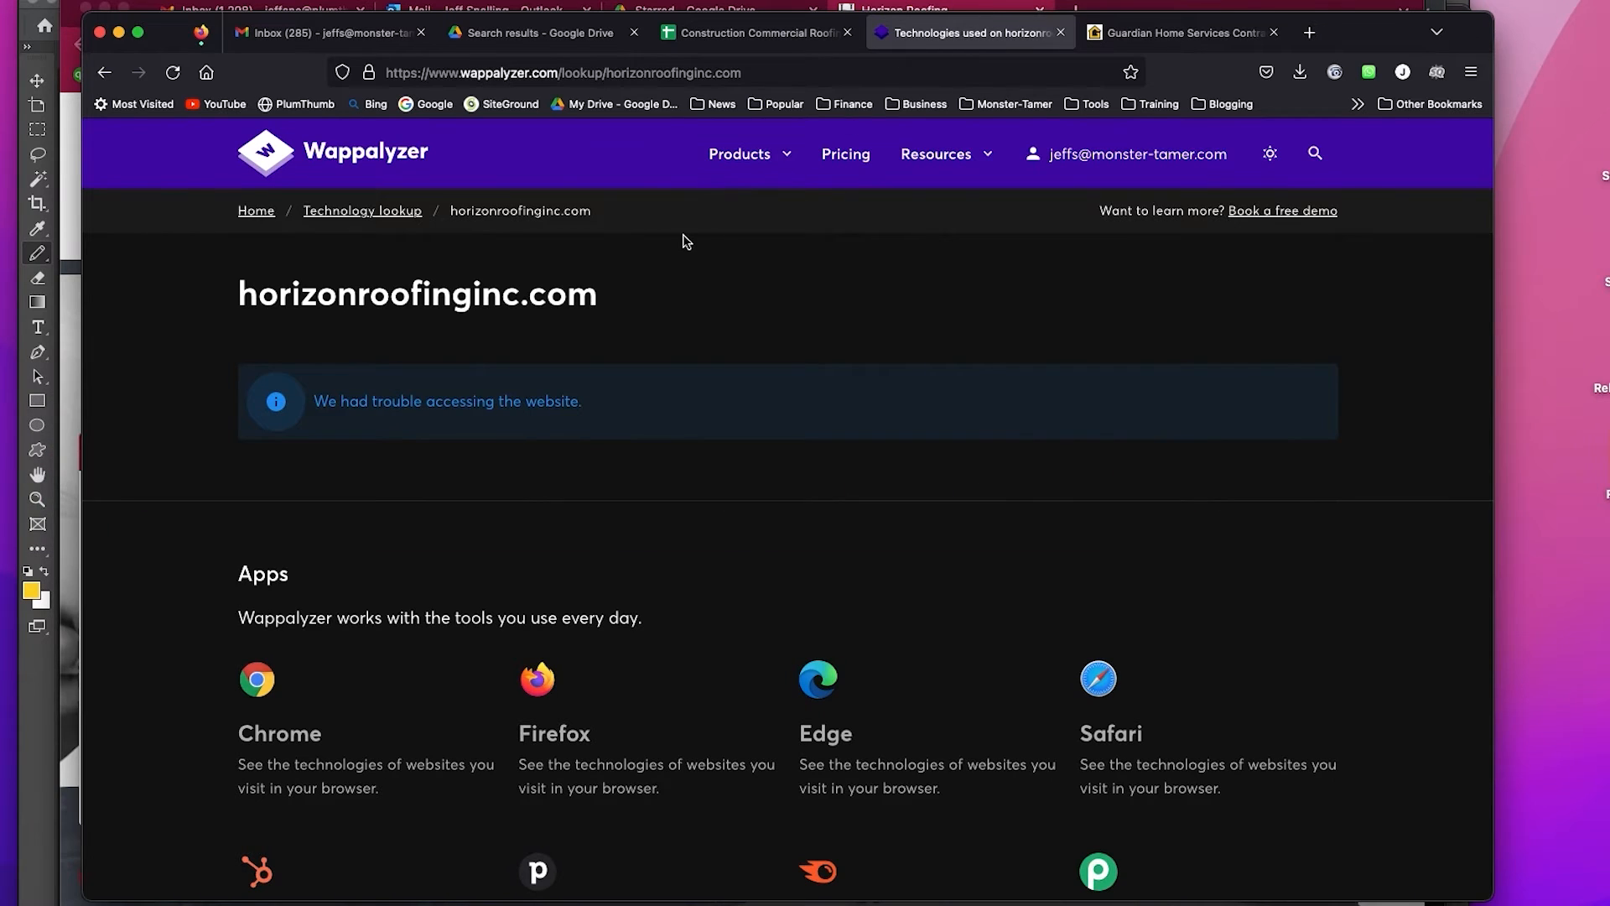
{"action": "key", "text": "super+Tab"}
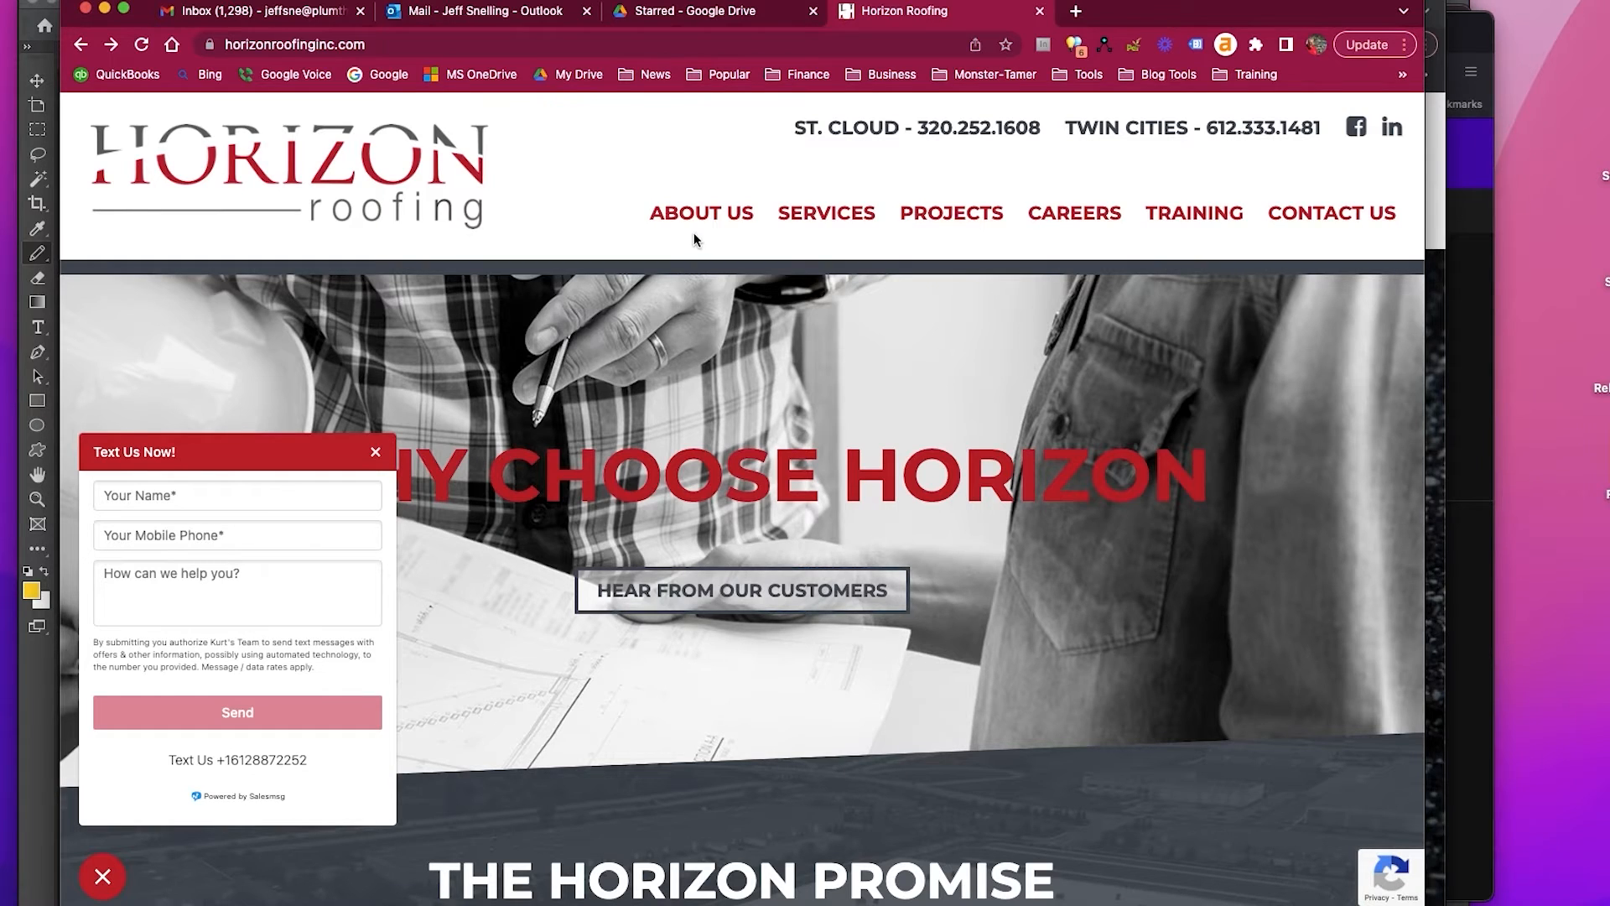
{"action": "right_click", "coordinate": [567, 118]}
{"action": "left_click", "coordinate": [626, 474]}
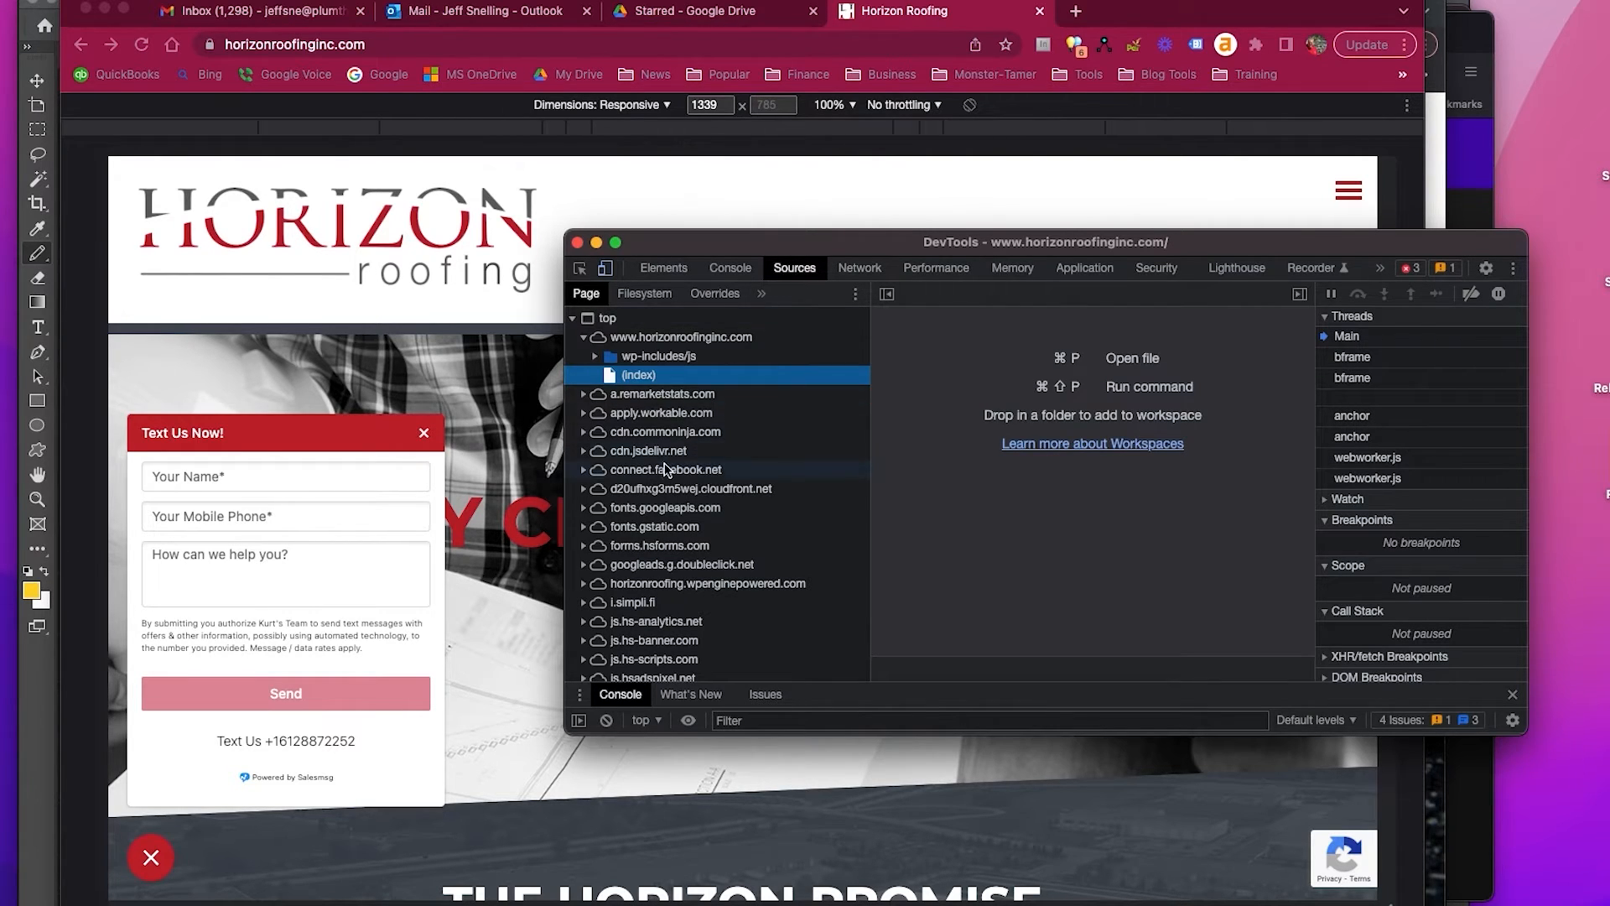
{"action": "scroll", "coordinate": [659, 619], "scroll_direction": "down", "scroll_amount": 10}
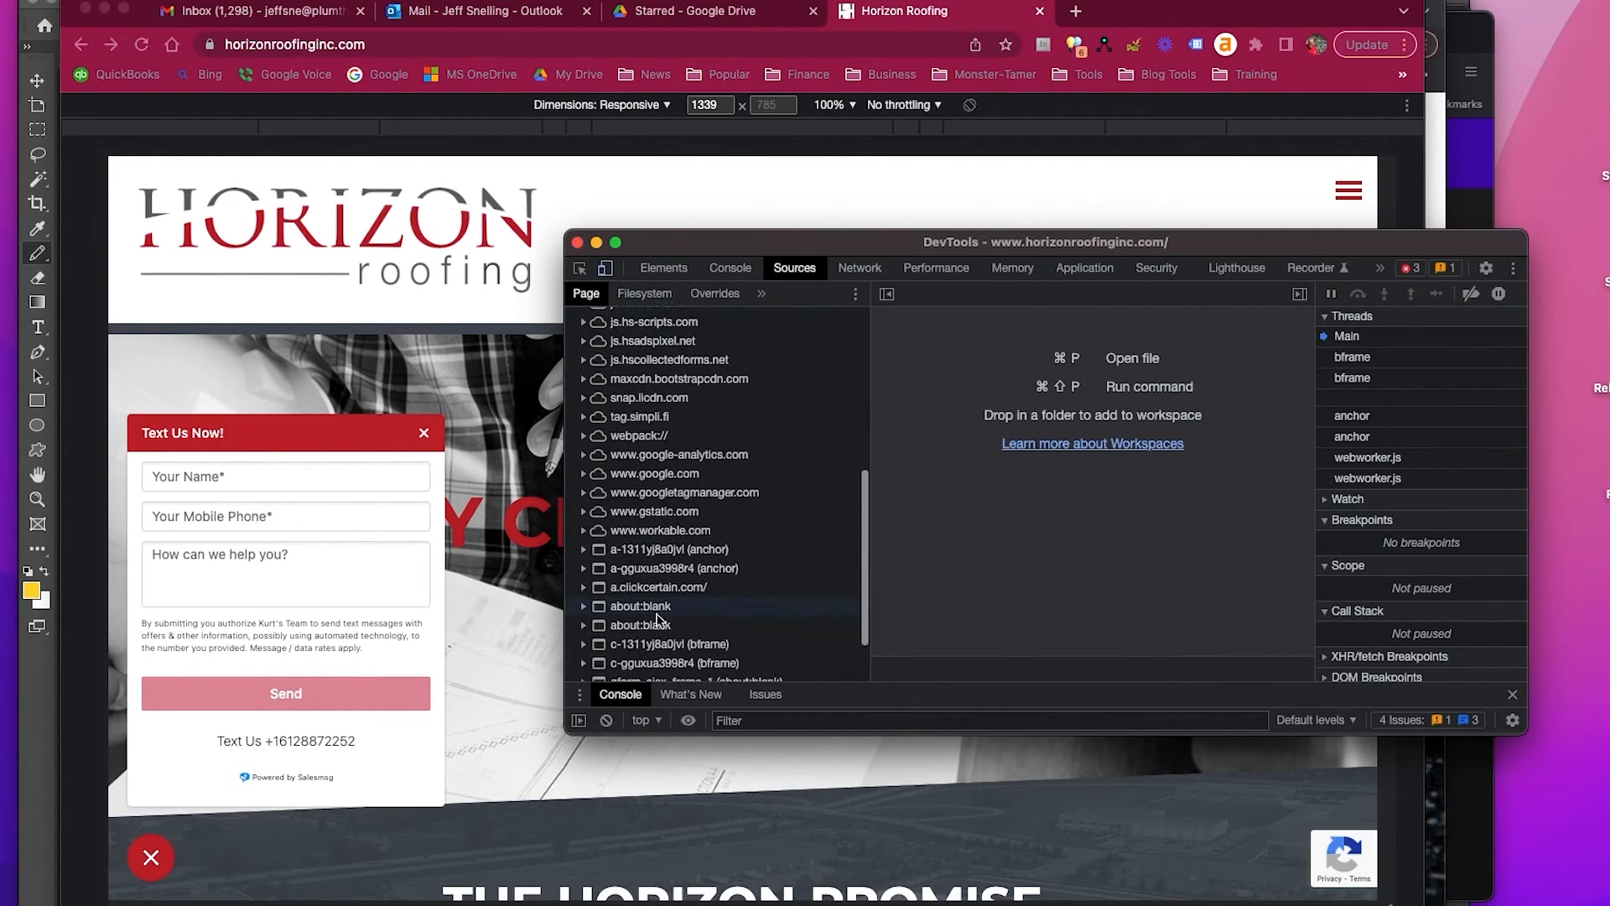
{"action": "scroll", "coordinate": [658, 619], "scroll_direction": "down", "scroll_amount": 3}
{"action": "scroll", "coordinate": [654, 545], "scroll_direction": "up", "scroll_amount": 15}
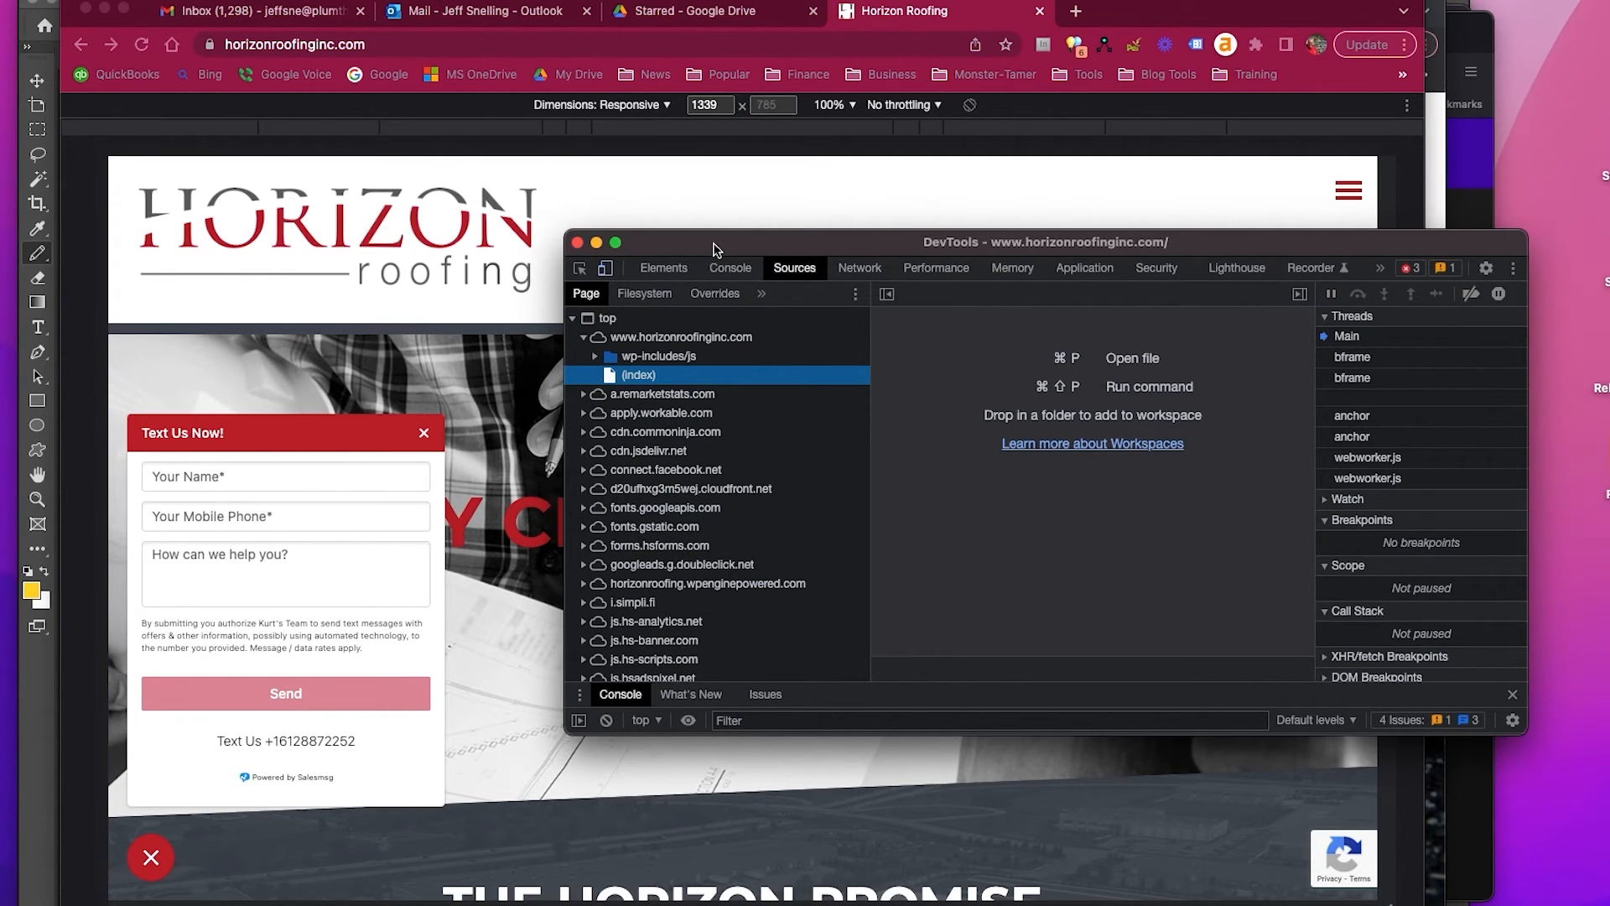
{"action": "left_click_drag", "start_coordinate": [713, 248], "coordinate": [585, 233]}
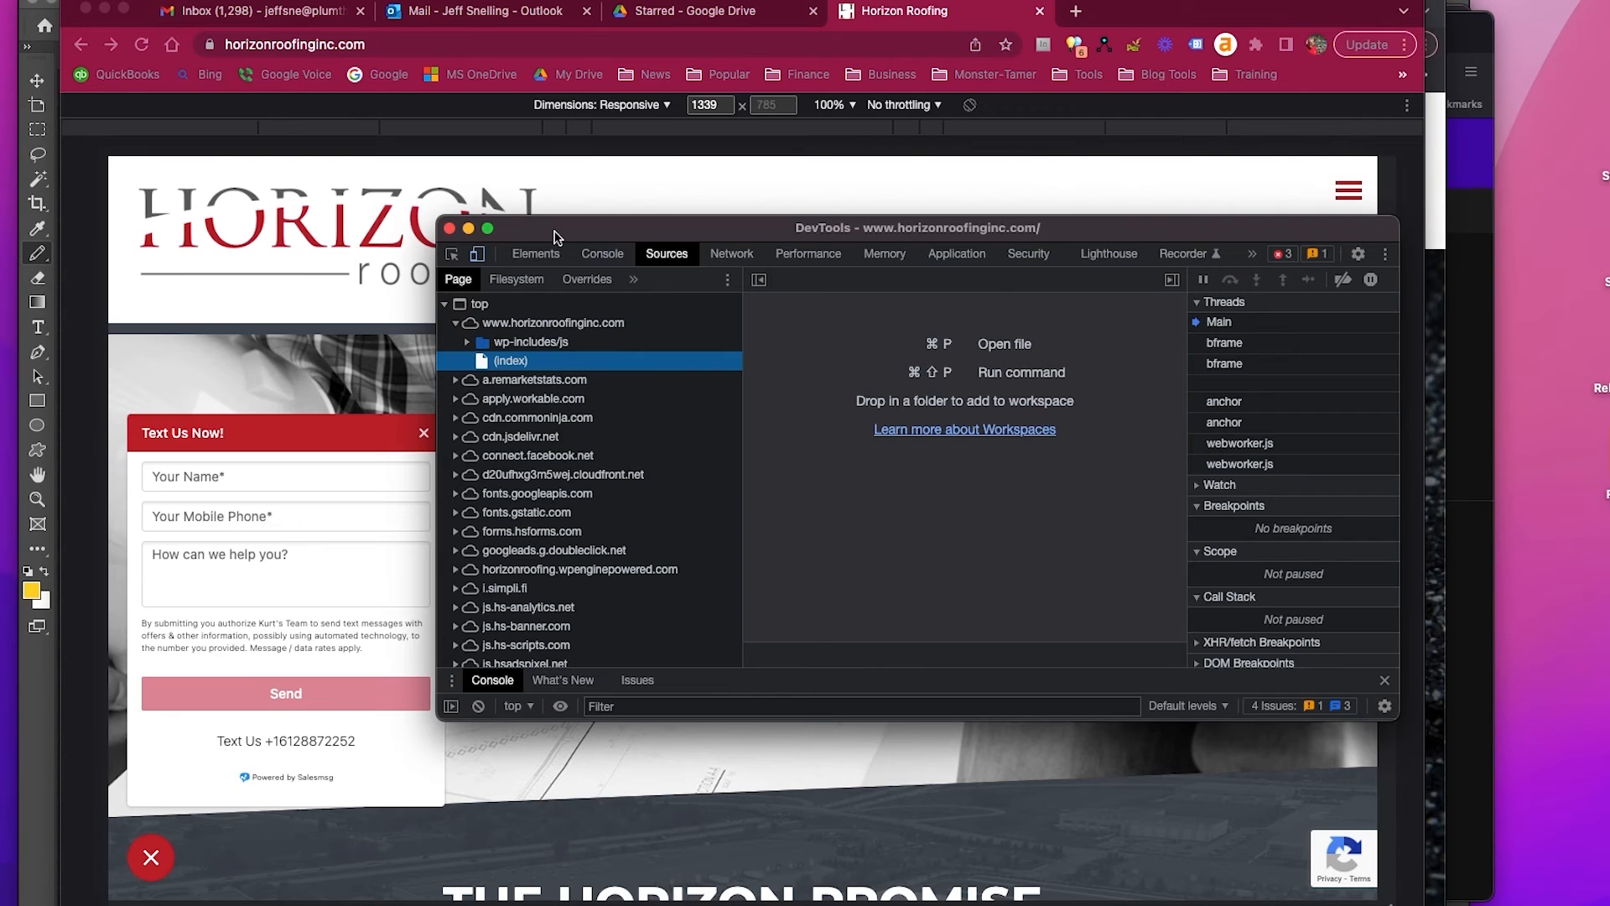
{"action": "left_click", "coordinate": [449, 227]}
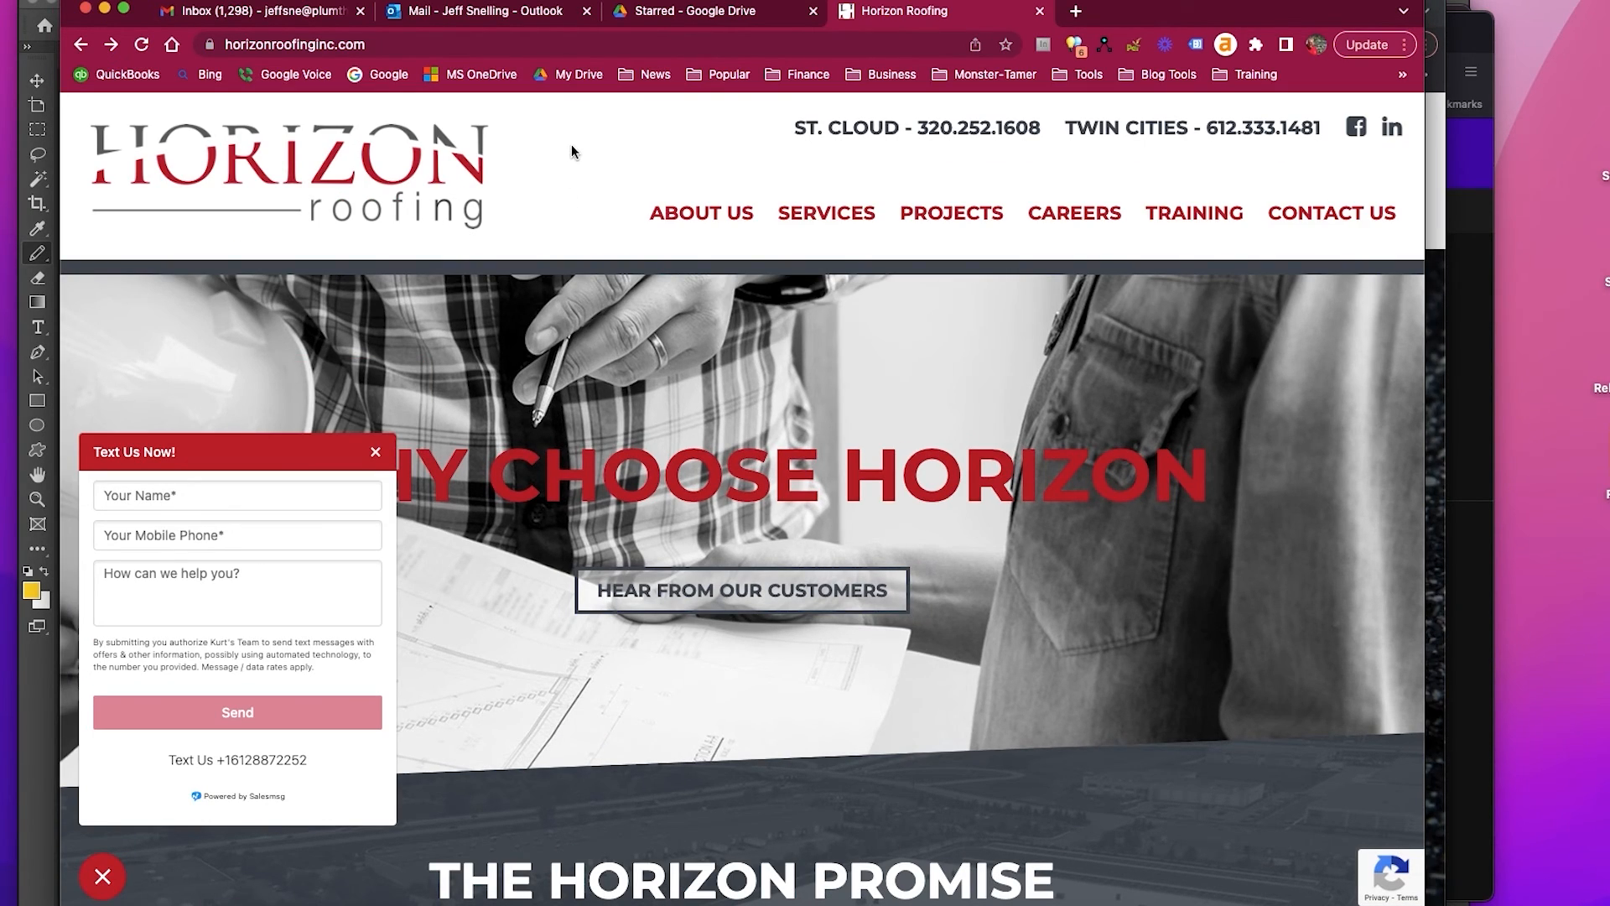